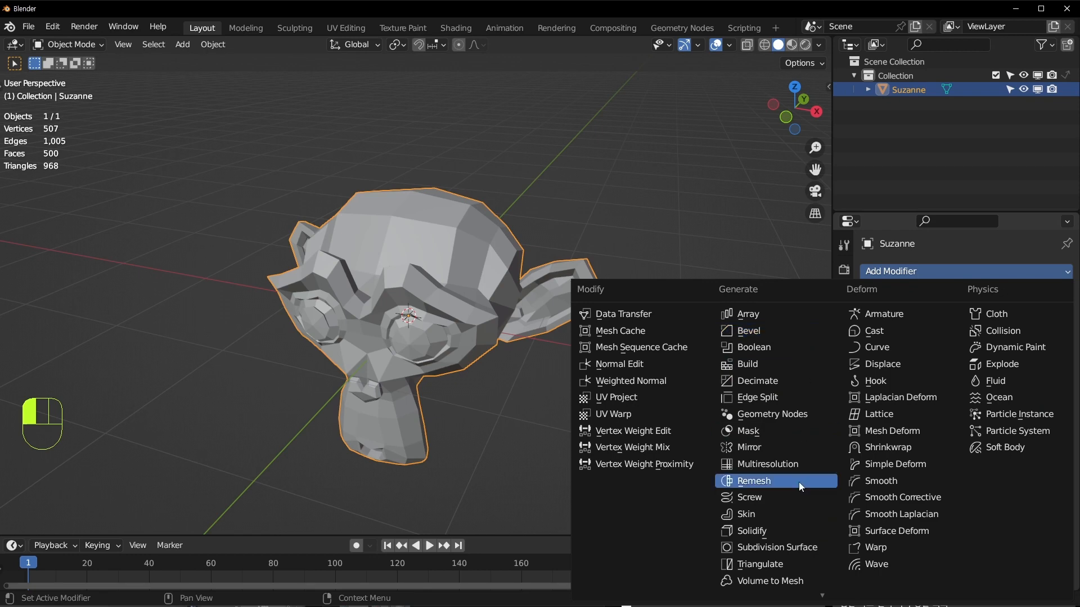
Add a Bevel modifier to the Suzanne monkey head.
click(915, 271)
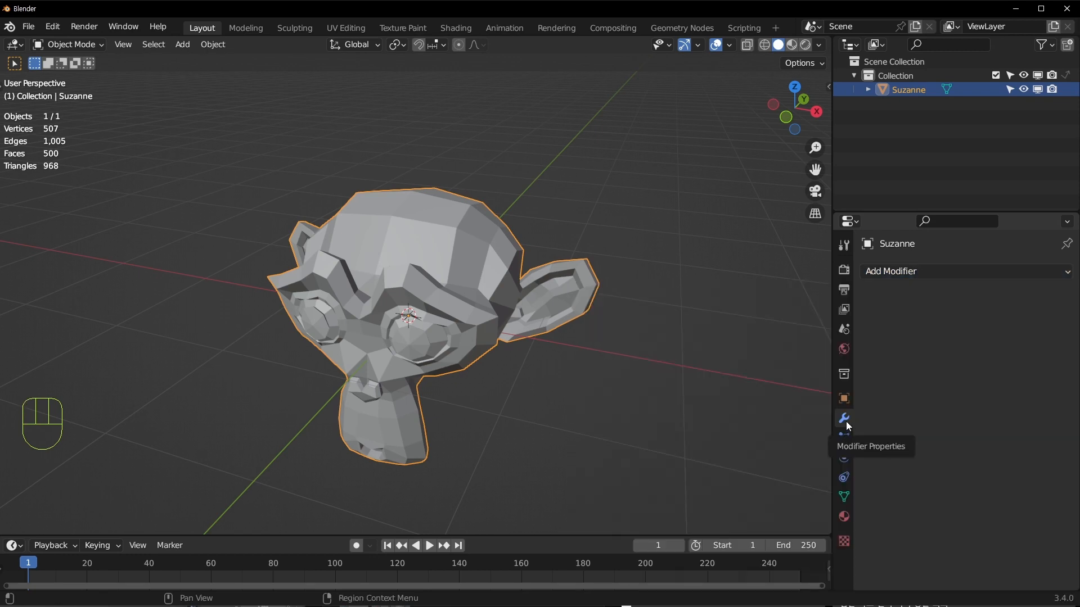
click(887, 271)
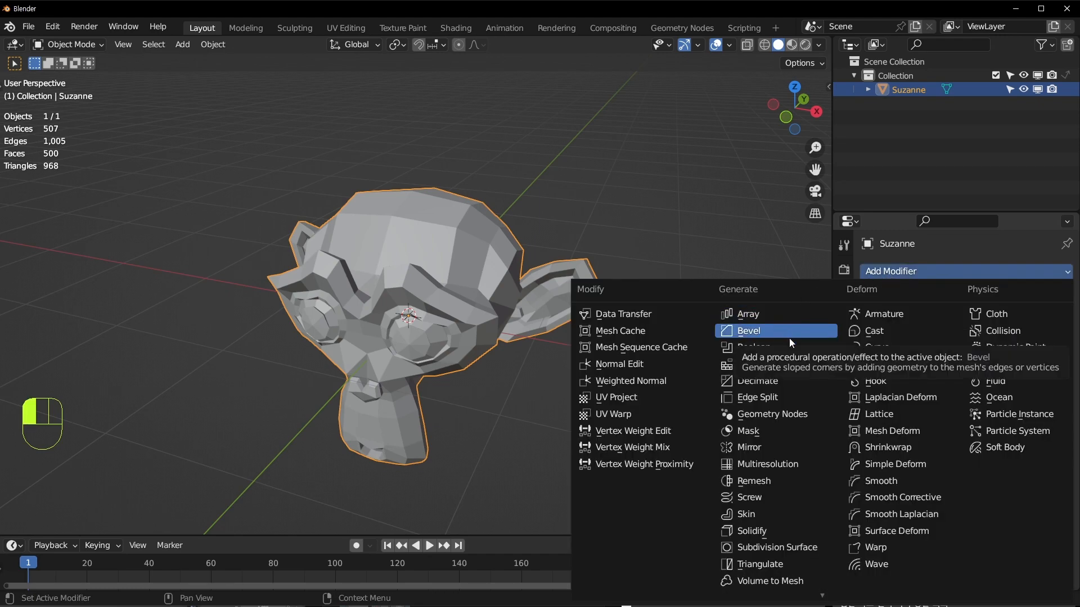
click(757, 336)
Turn on the wireframe overlay and inspect the edges the Bevel modifier adds to Suzanne.
middle_drag(622, 329, 698, 292)
click(729, 44)
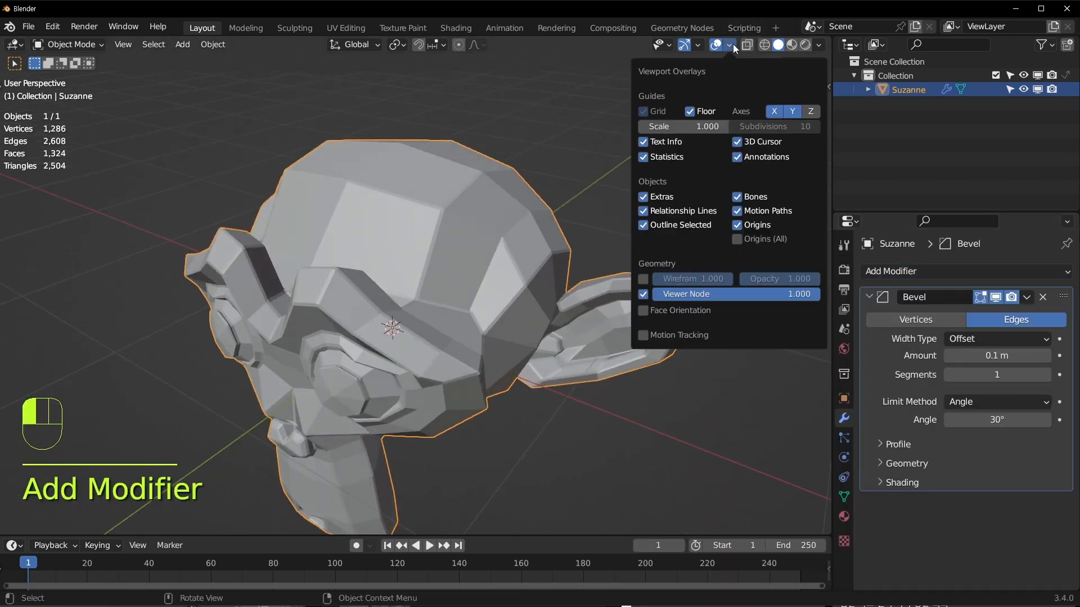
click(643, 279)
scroll(406, 252, up, 5)
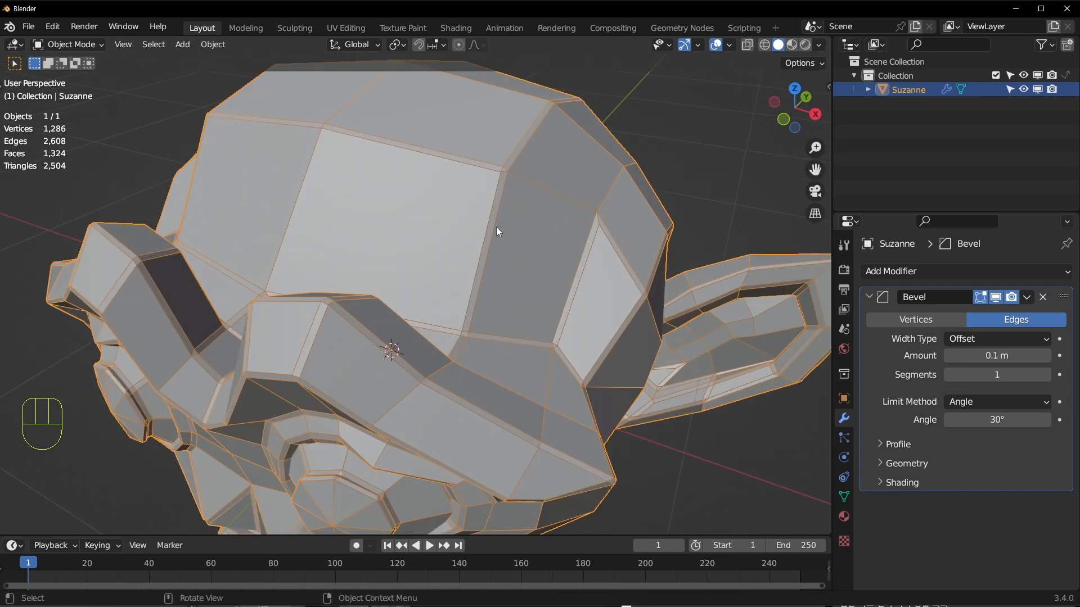
scroll(576, 210, down, 5)
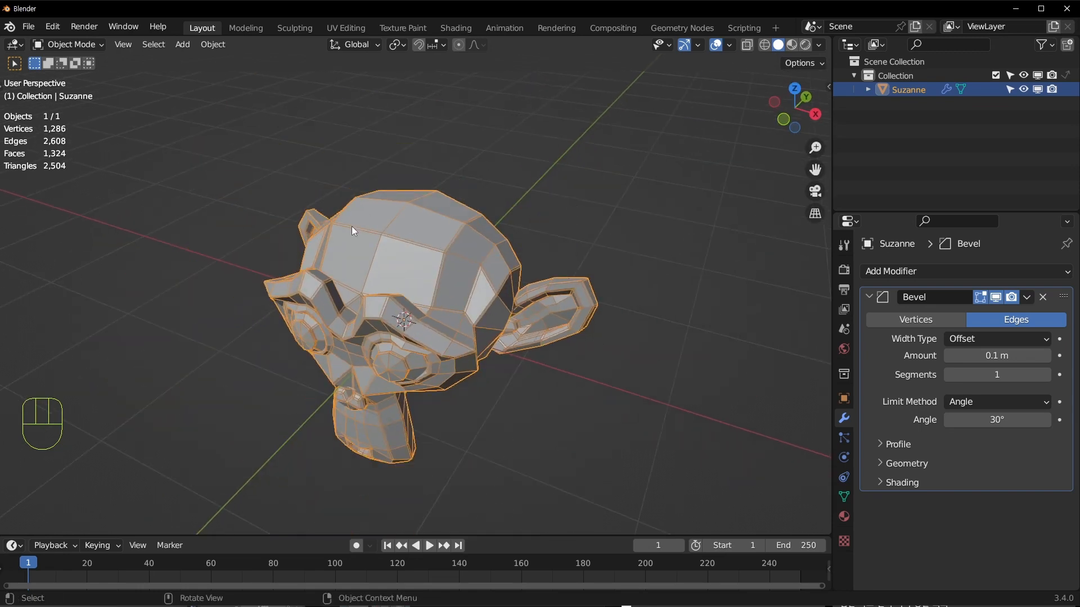
Remove Suzanne's Bevel modifier and bevel all of its edges directly in Edit Mode with 2 segments.
click(1042, 301)
key(Tab)
key(a)
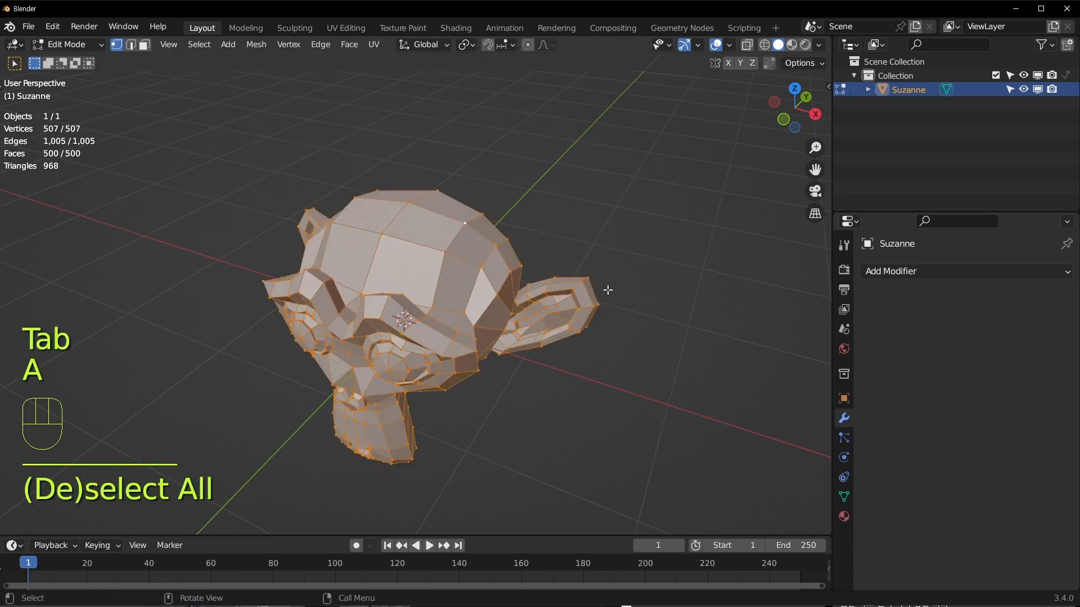
scroll(608, 289, up, 3)
key(2)
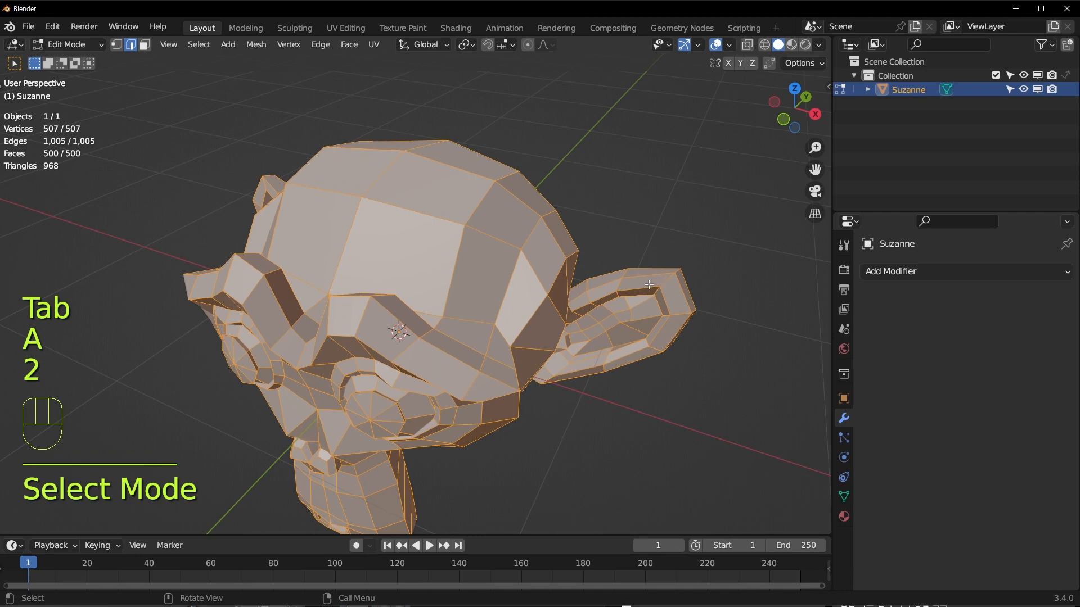
key(ctrl+b)
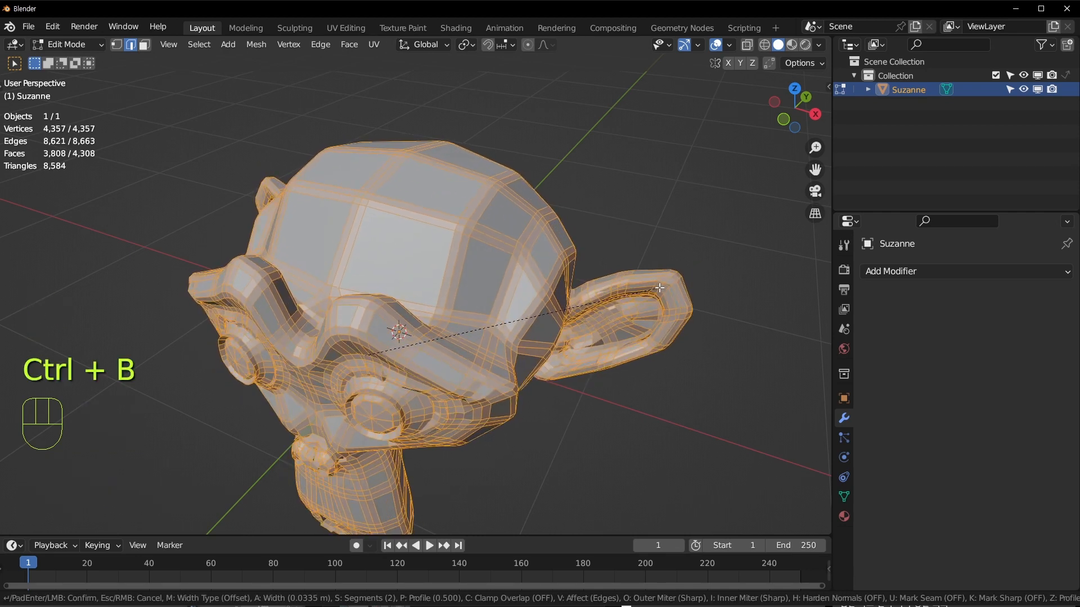
click(661, 287)
key(ctrl+z)
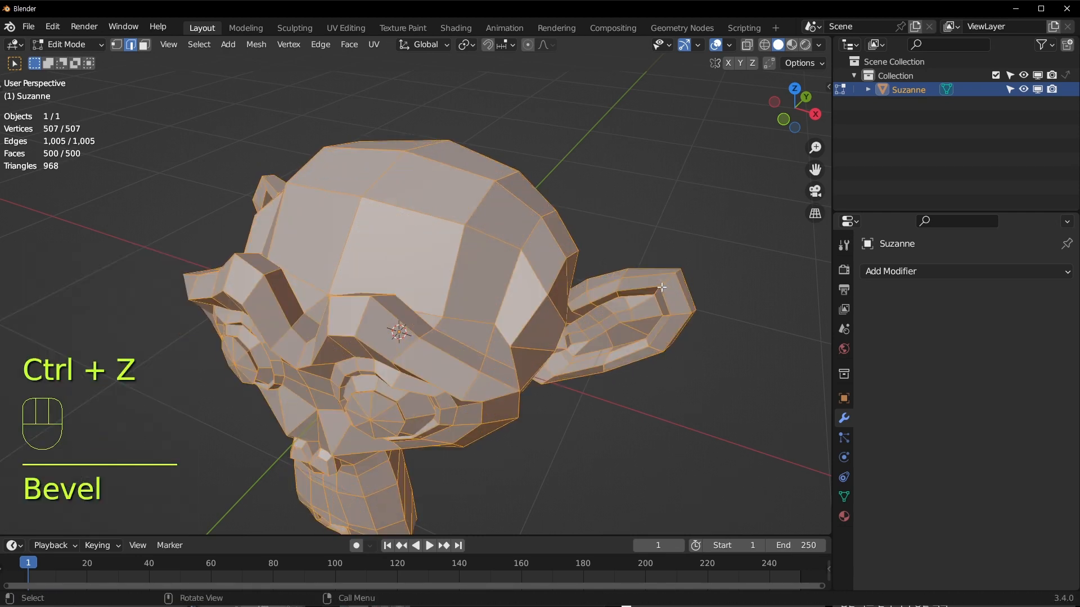
key(ctrl+b)
click(652, 288)
key(Tab)
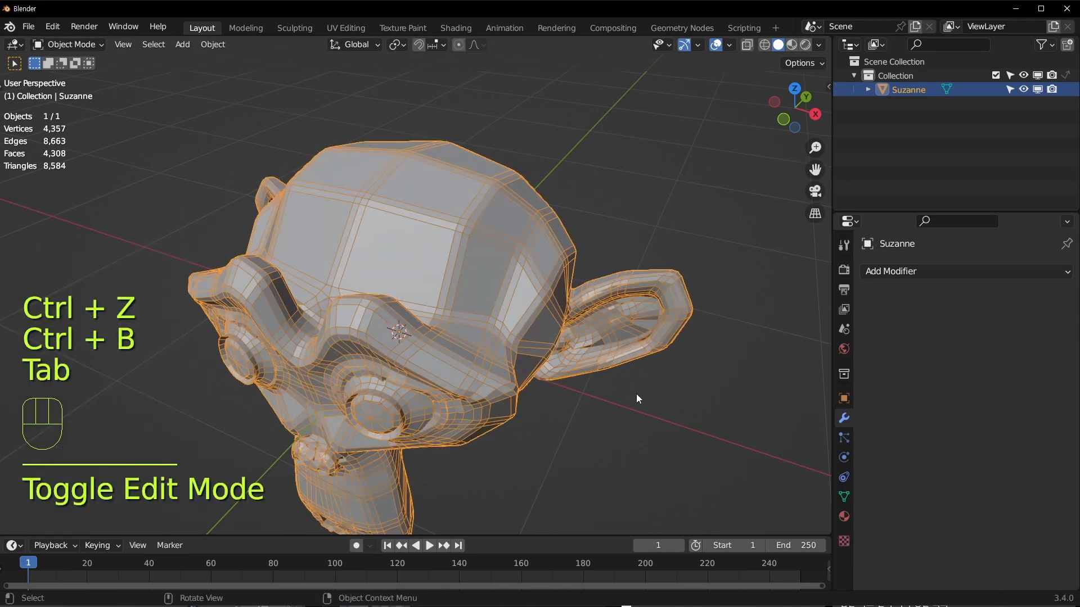
Delete Suzanne and add a 2 m cube at the world origin in its place.
click(626, 420)
middle_drag(696, 224, 505, 225)
key(ctrl+z)
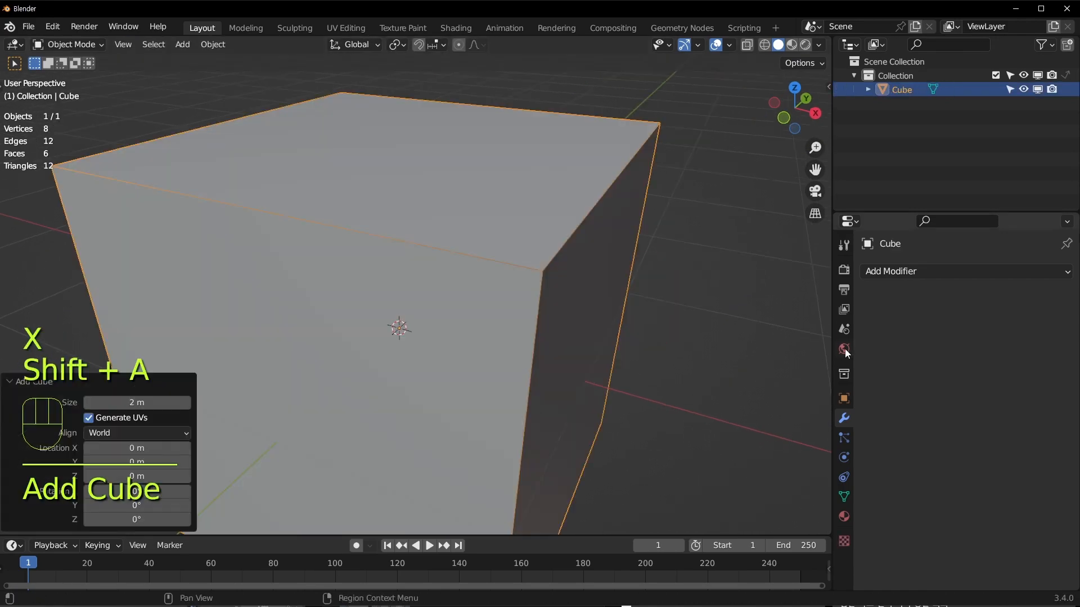
Add a Bevel modifier to the cube with an amount of 0.23 m and 3 segments.
click(919, 271)
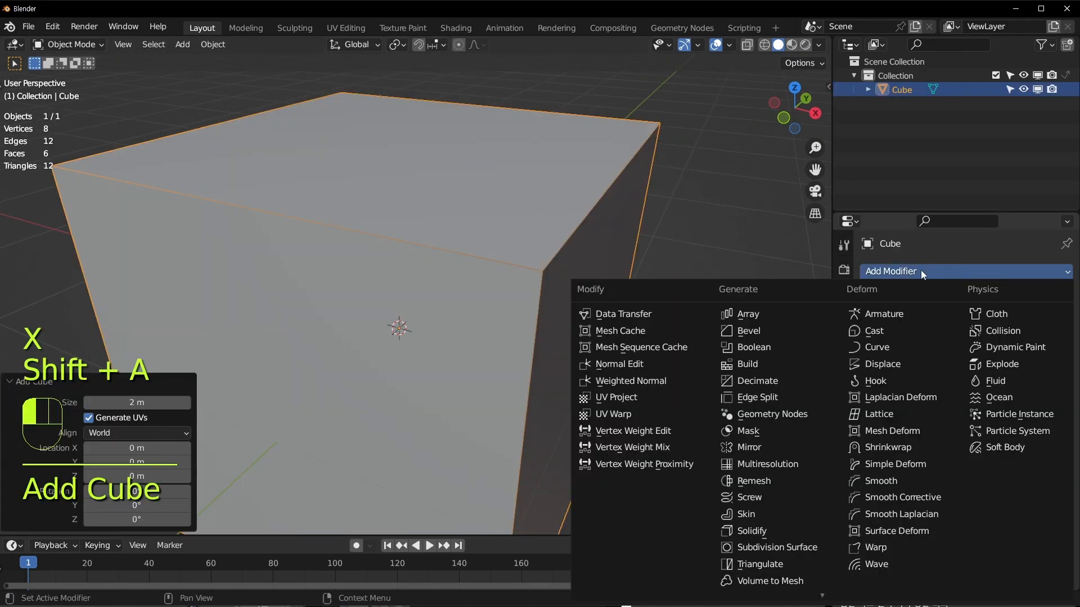
click(790, 343)
scroll(793, 340, down, 3)
drag(996, 355, 1007, 378)
click(669, 390)
click(440, 299)
Compare the cube's base mesh with its bevelled result by toggling Edit Mode and the Bevel modifier's viewport visibility.
key(Tab)
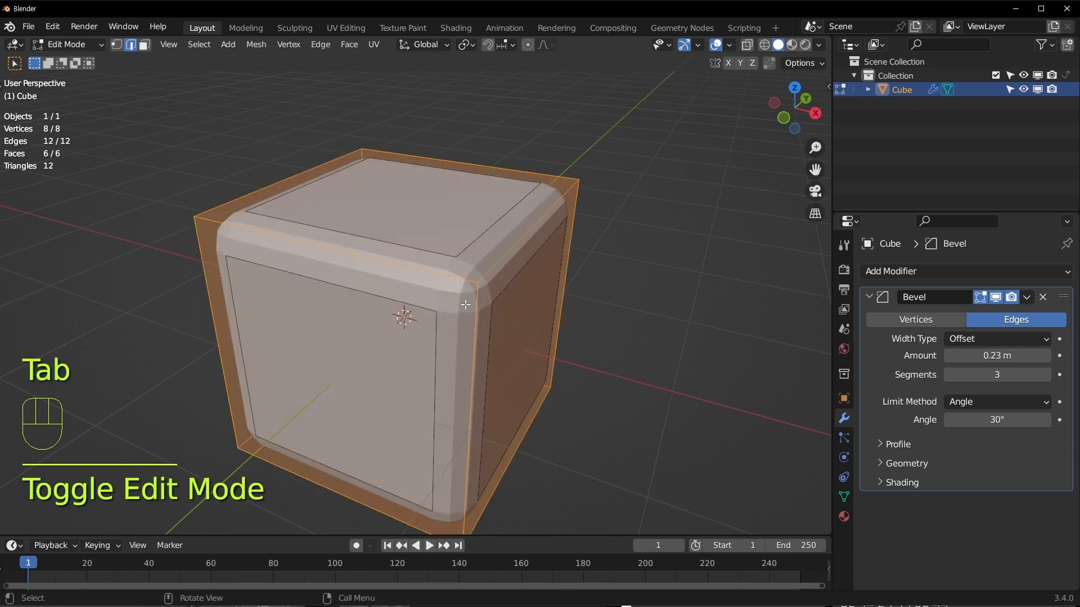
key(Tab)
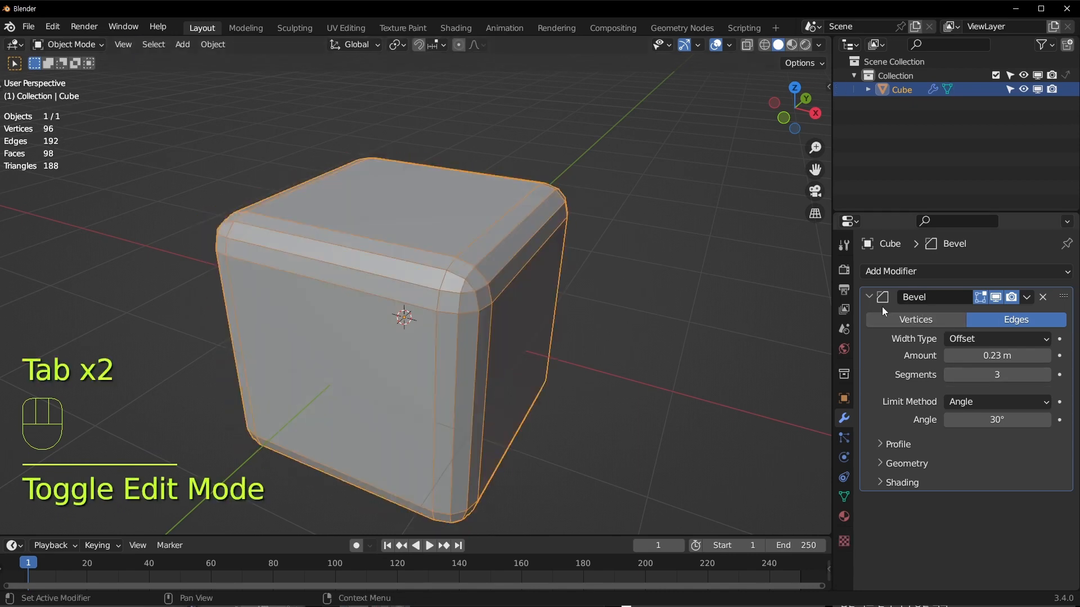
click(996, 297)
click(996, 297)
click(996, 297)
click(996, 298)
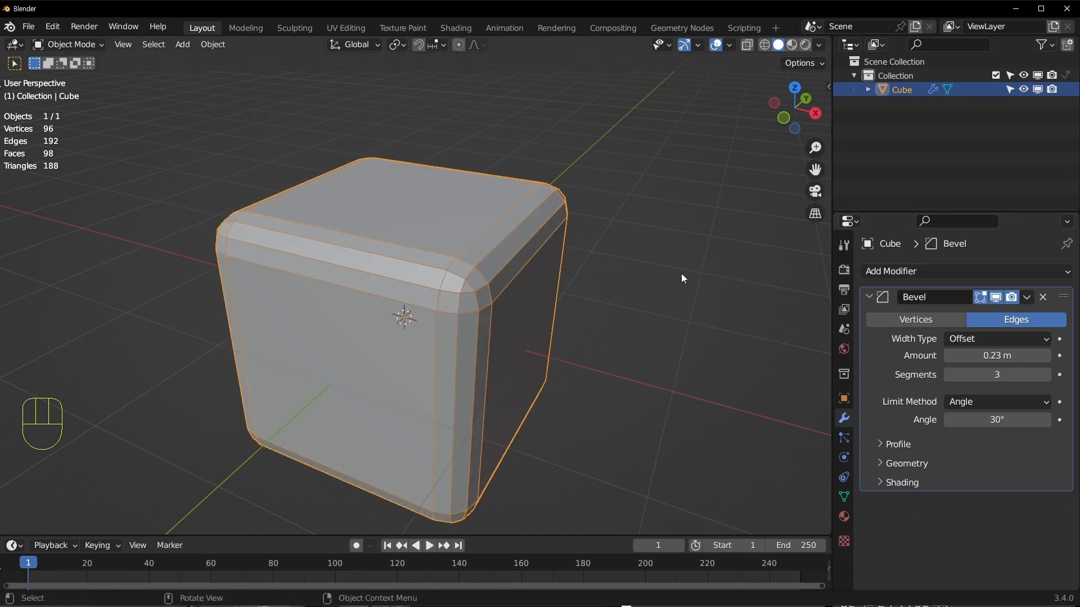
scroll(744, 267, up, 3)
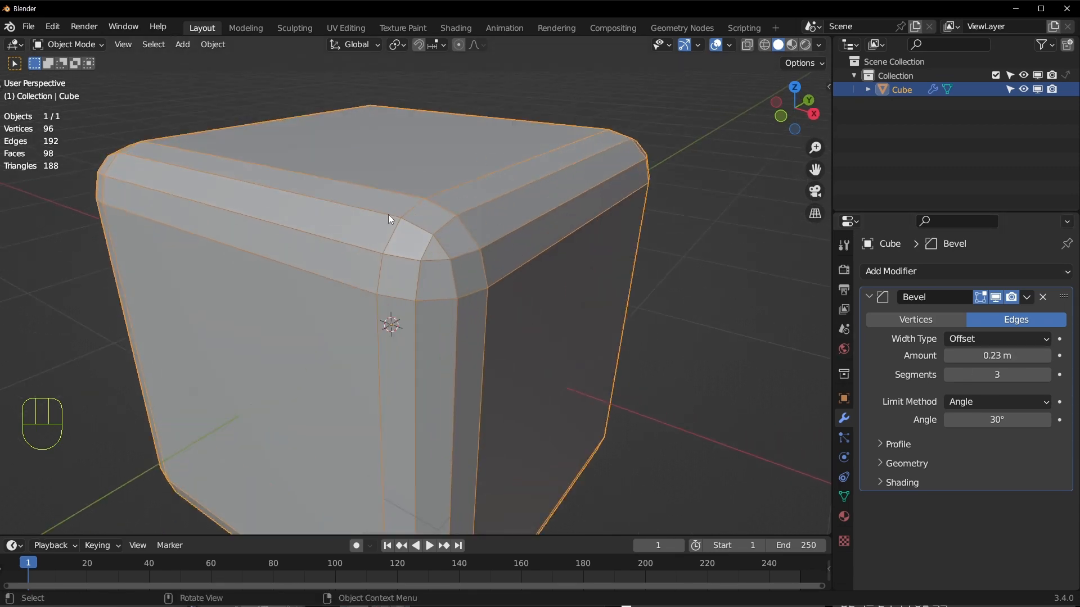
scroll(436, 246, down, 3)
key(Tab)
key(Tab)
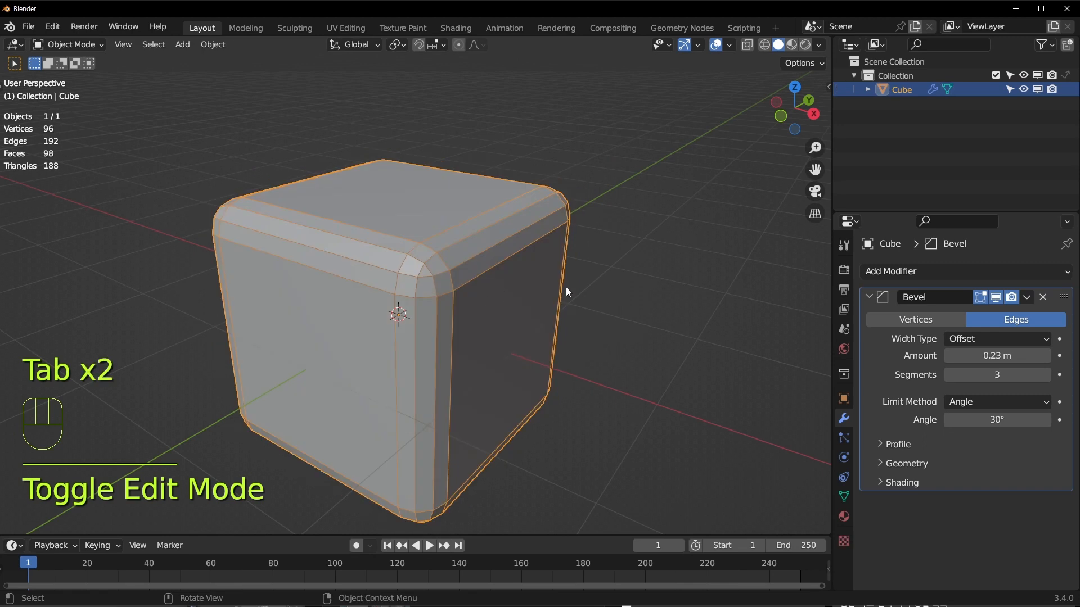
Examine the Profile, Geometry and Shading options of the cube's Bevel modifier.
click(893, 442)
click(892, 442)
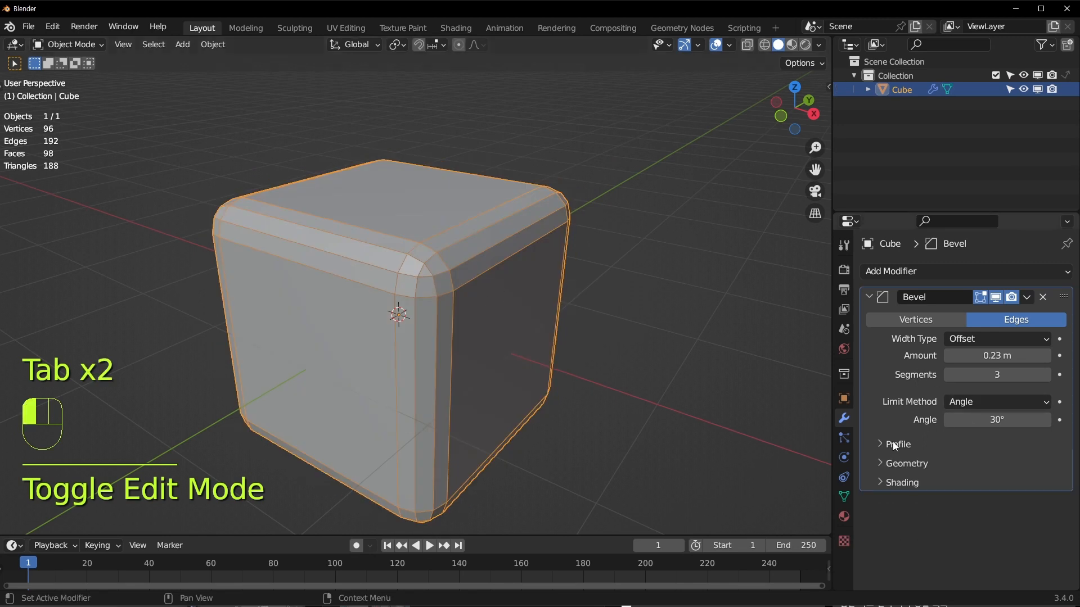
click(891, 464)
click(890, 466)
click(885, 483)
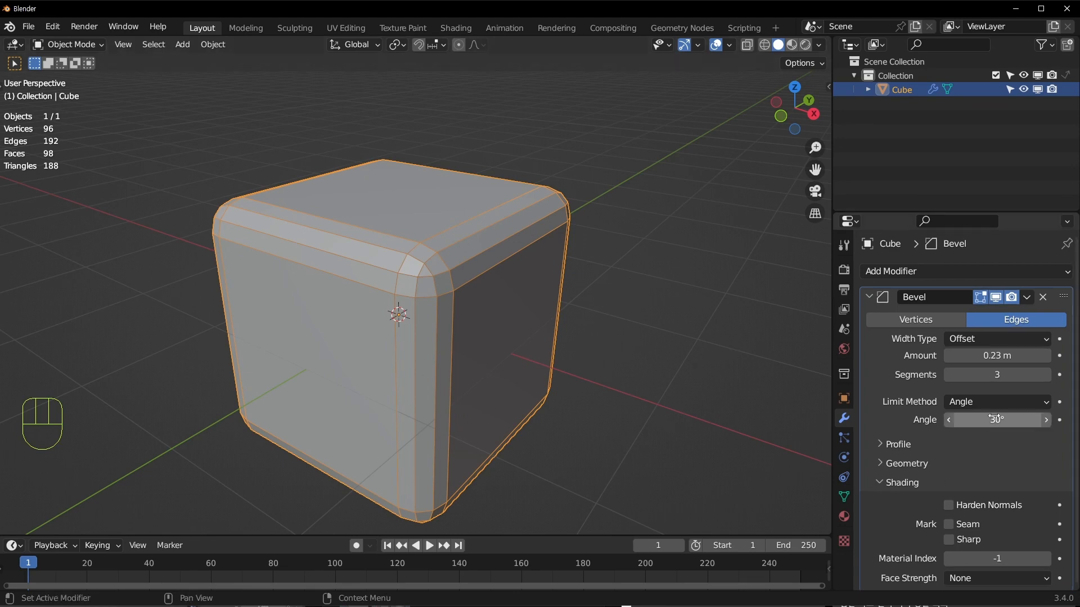
click(878, 483)
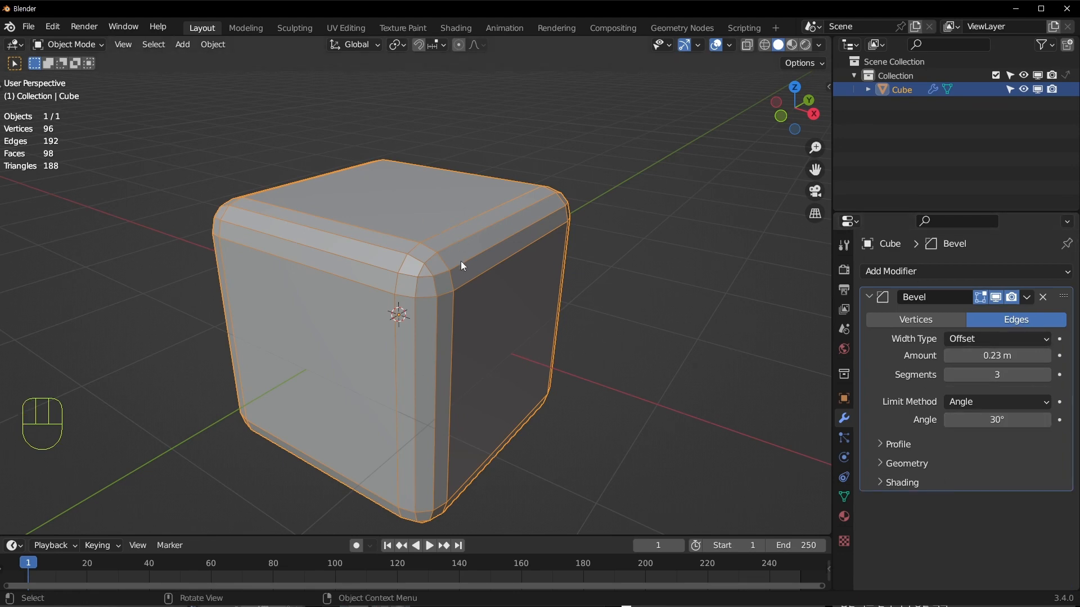
Apply the Bevel modifier to the cube and undo the application.
click(1064, 299)
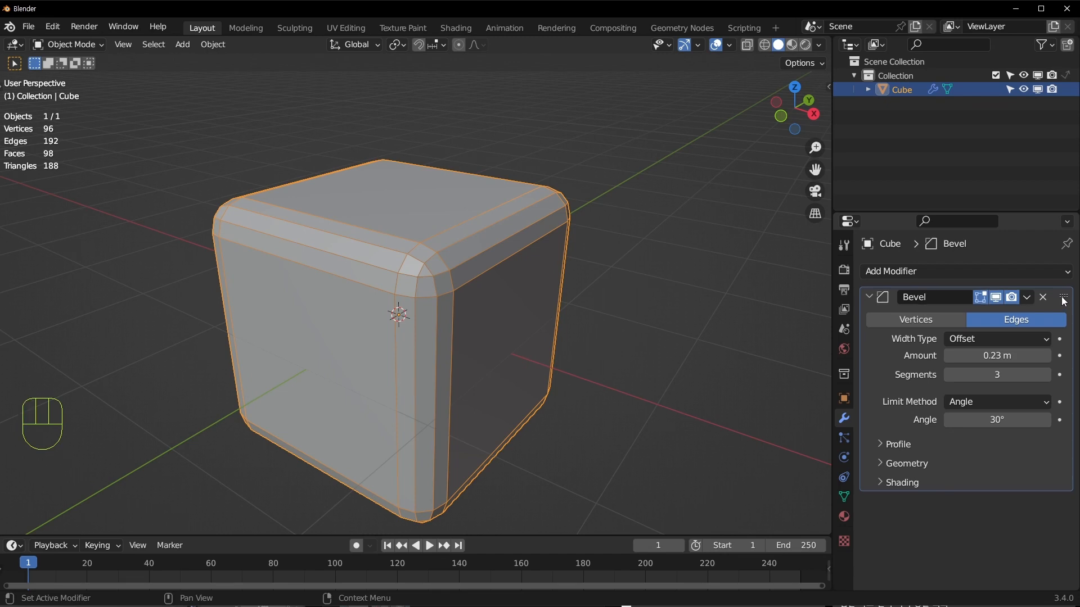
key(ctrl)
key(ctrl+a)
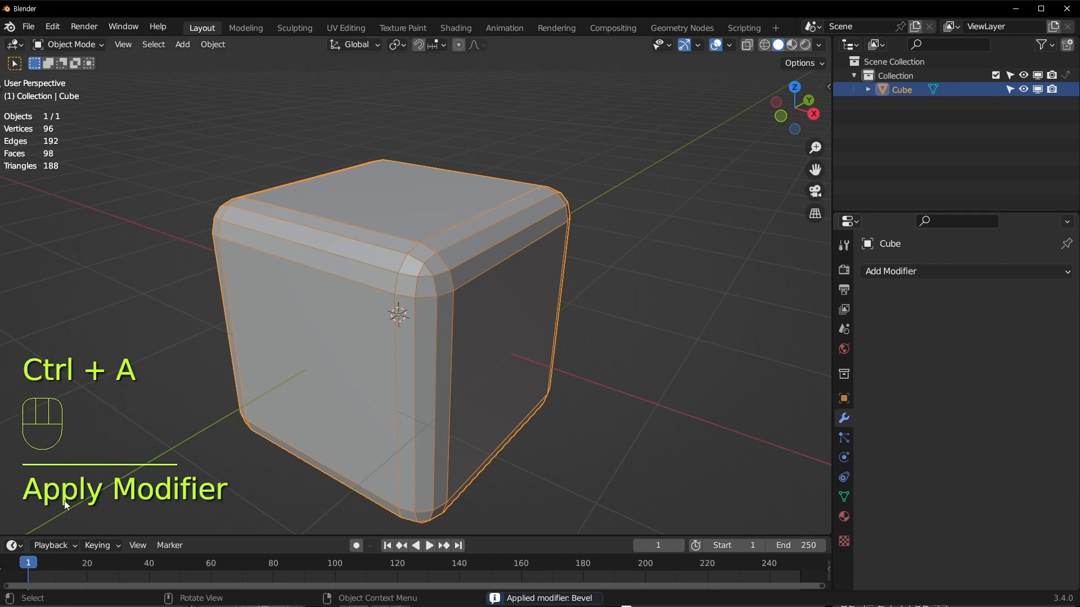
key(ctrl+z)
Apply the cube's Bevel modifier once more and undo back to the live, editable modifier.
click(1029, 298)
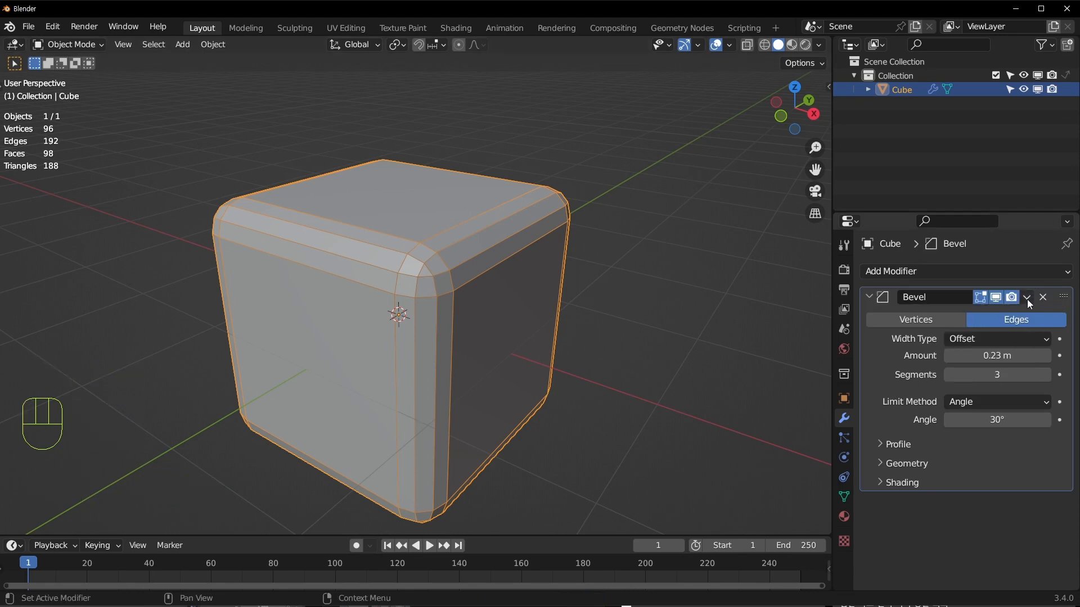
click(1027, 298)
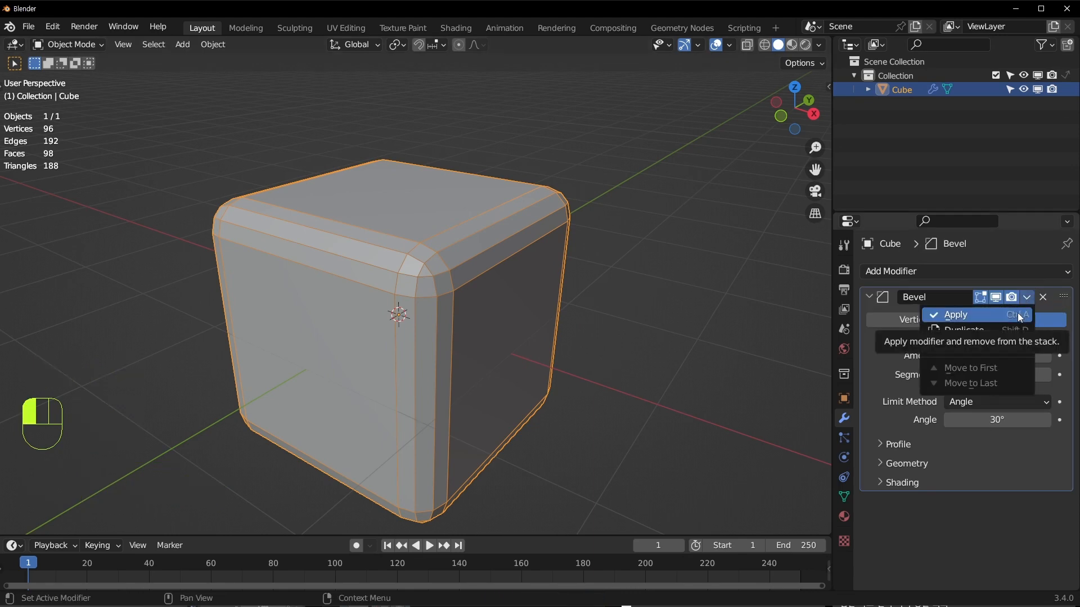
click(1026, 316)
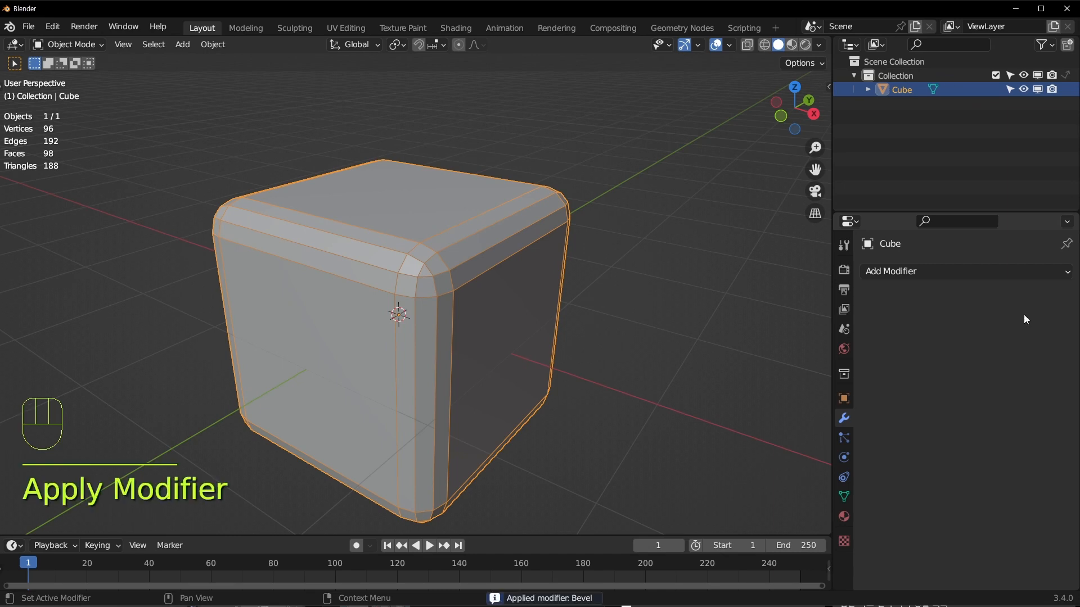
click(767, 343)
key(ctrl+z)
key(ctrl+z)
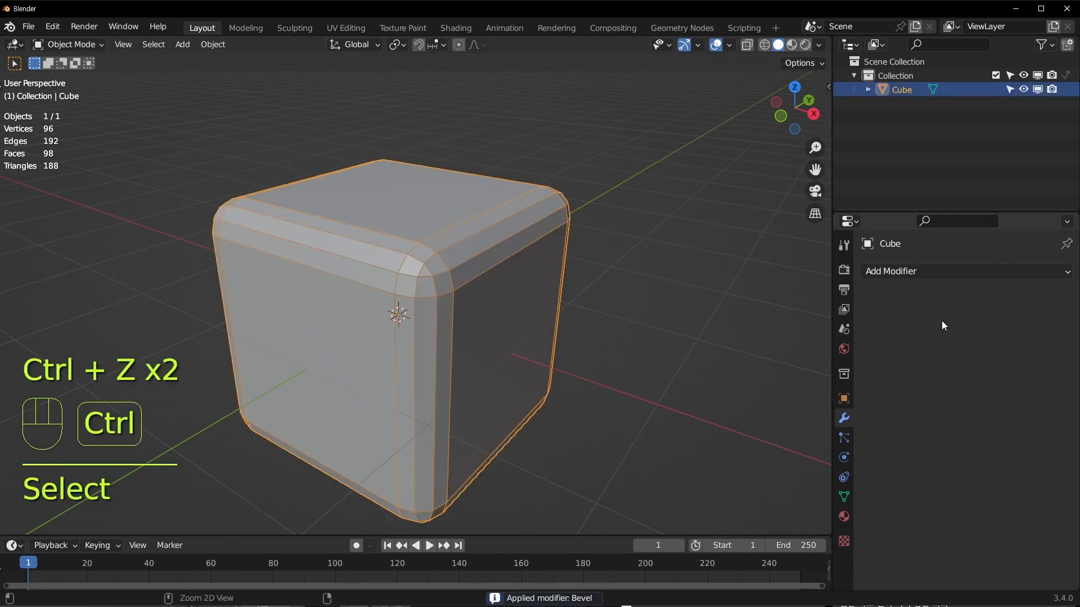
key(ctrl+z)
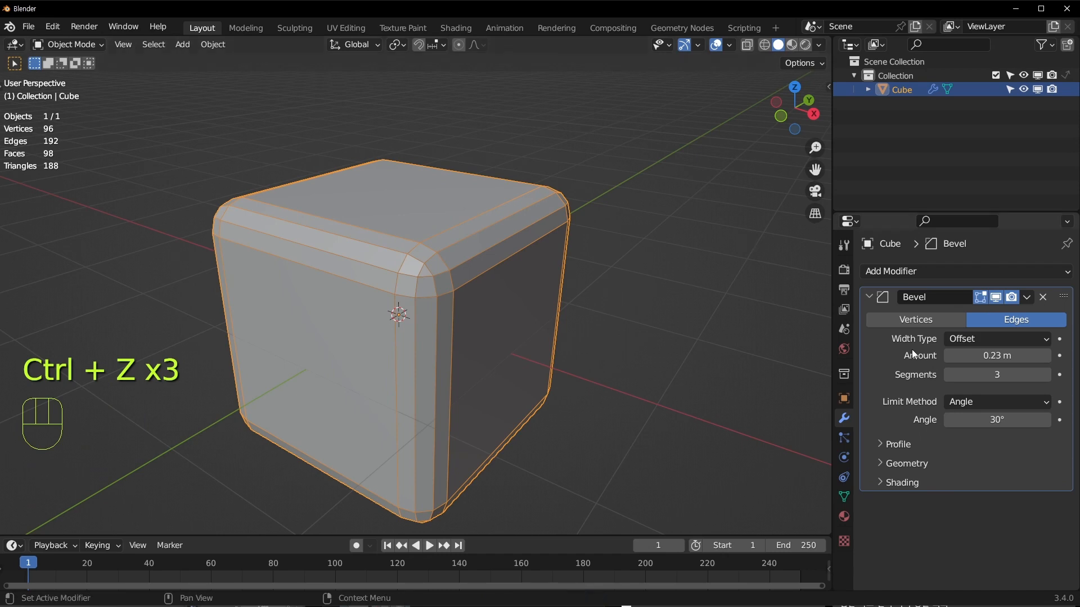
Stack a second Bevel modifier with default settings on the cube and remove it again.
click(867, 299)
click(938, 272)
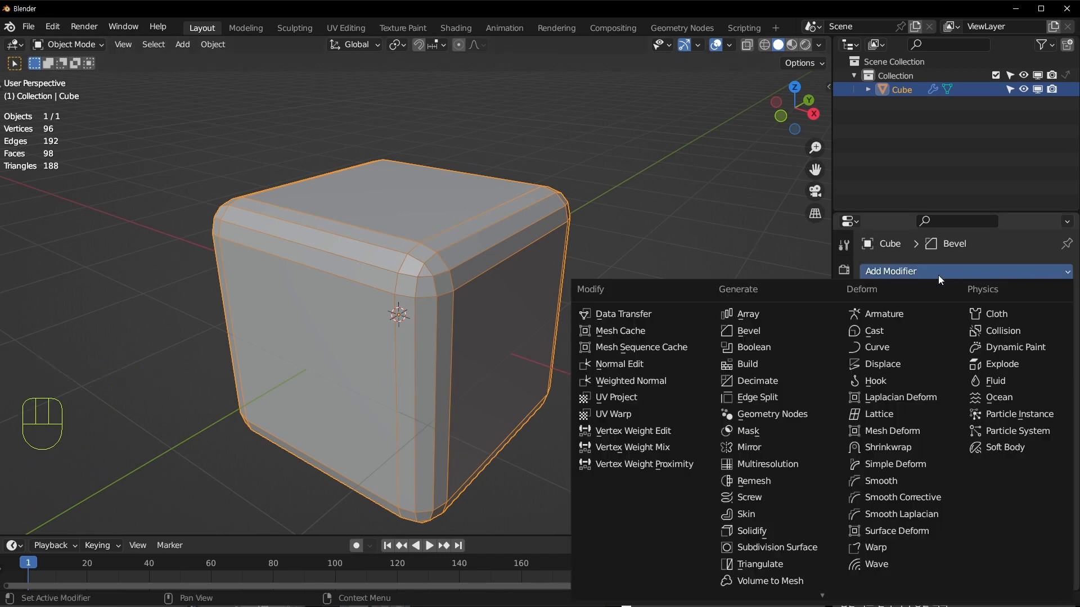
click(785, 331)
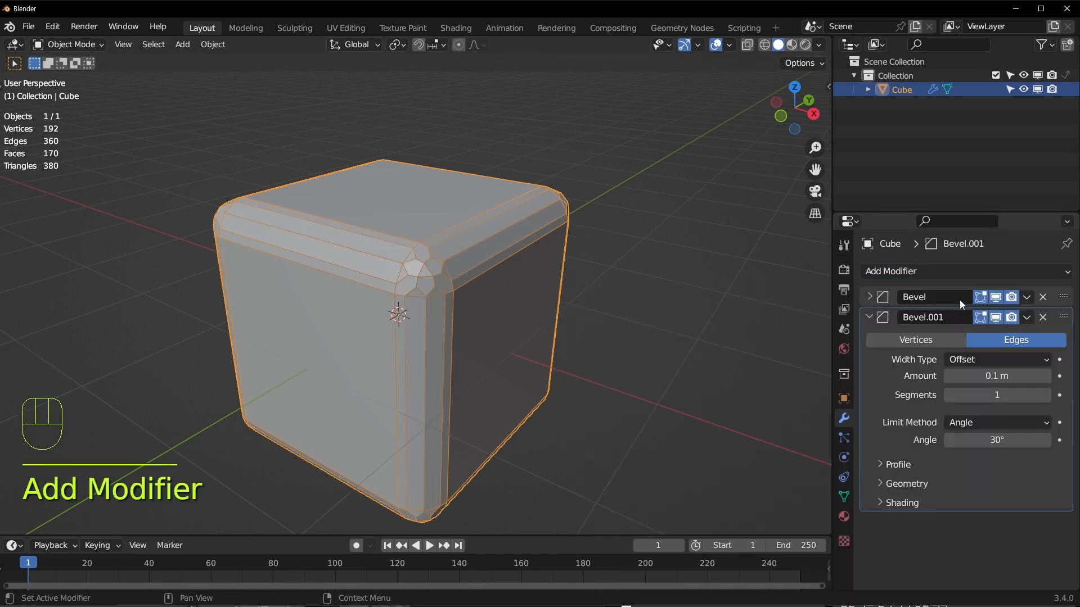
click(1043, 318)
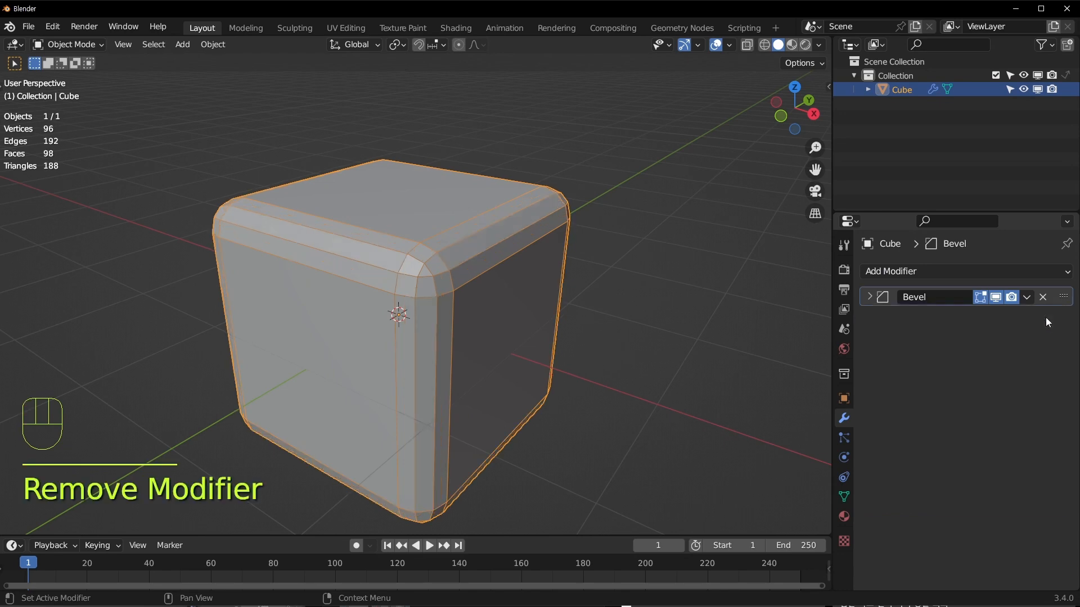
Check the cube's base mesh in Edit Mode and remove its remaining Bevel modifier.
key(Tab)
key(Tab)
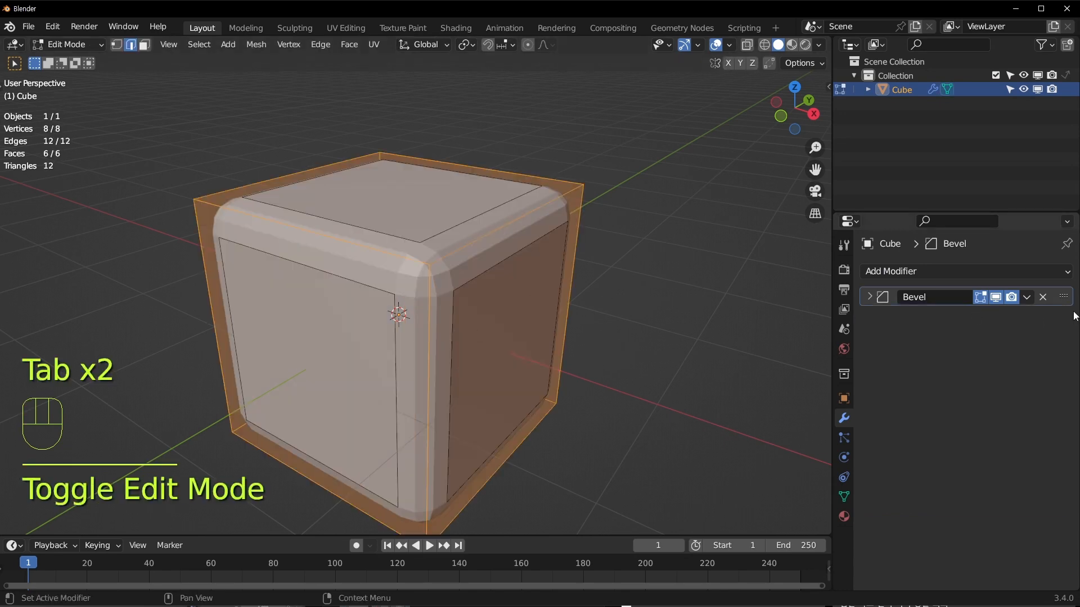
key(Tab)
click(1043, 297)
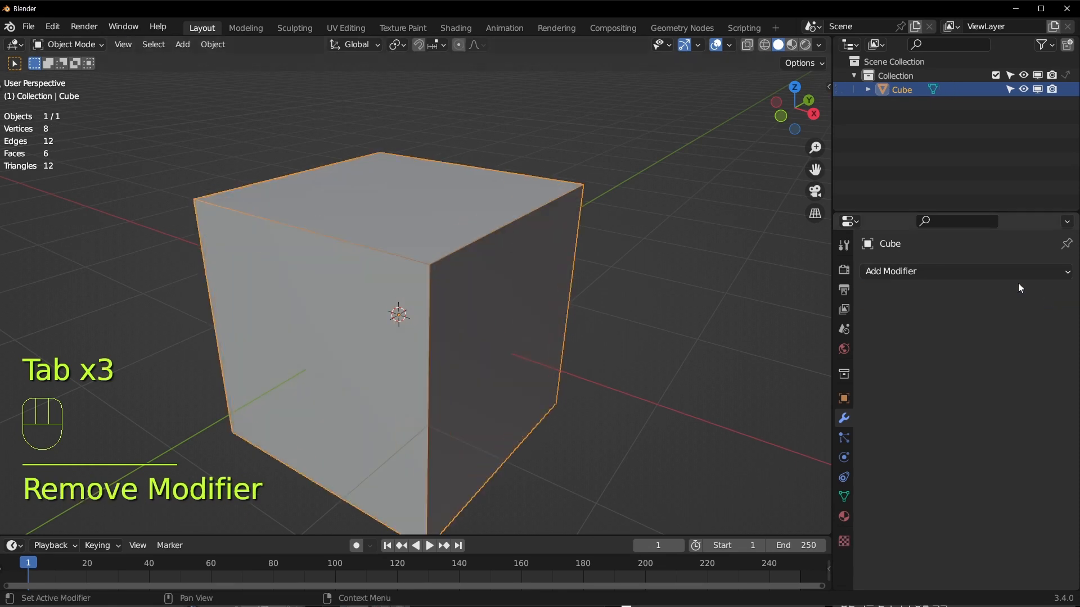
Duplicate the cube and move the copy about 2.5 m in the negative direction along the global X axis.
click(981, 274)
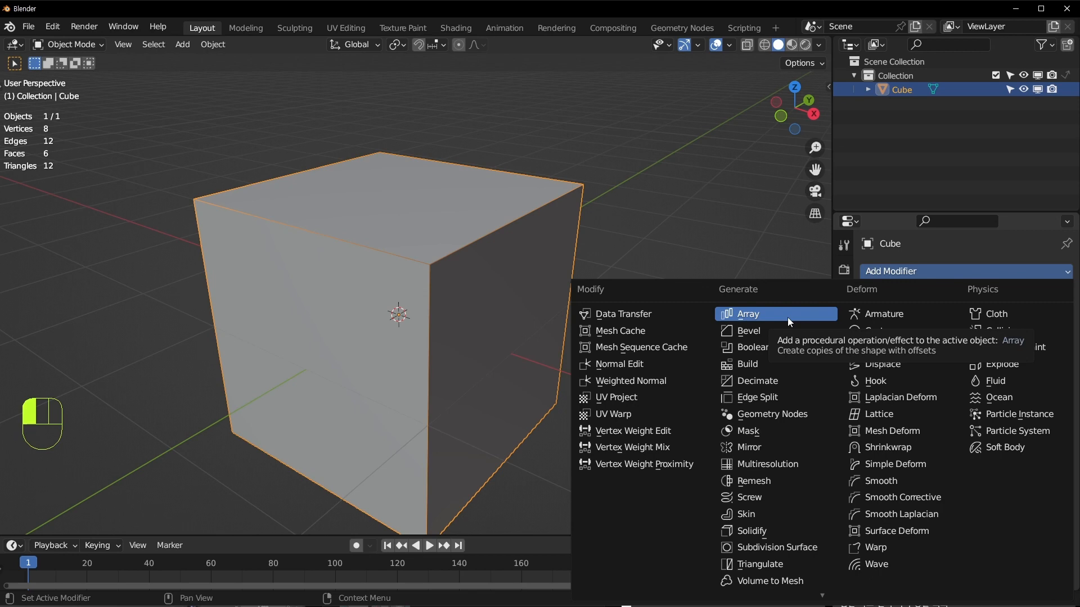
middle_drag(649, 265, 422, 298)
key(shift+d)
right_click(423, 299)
key(g)
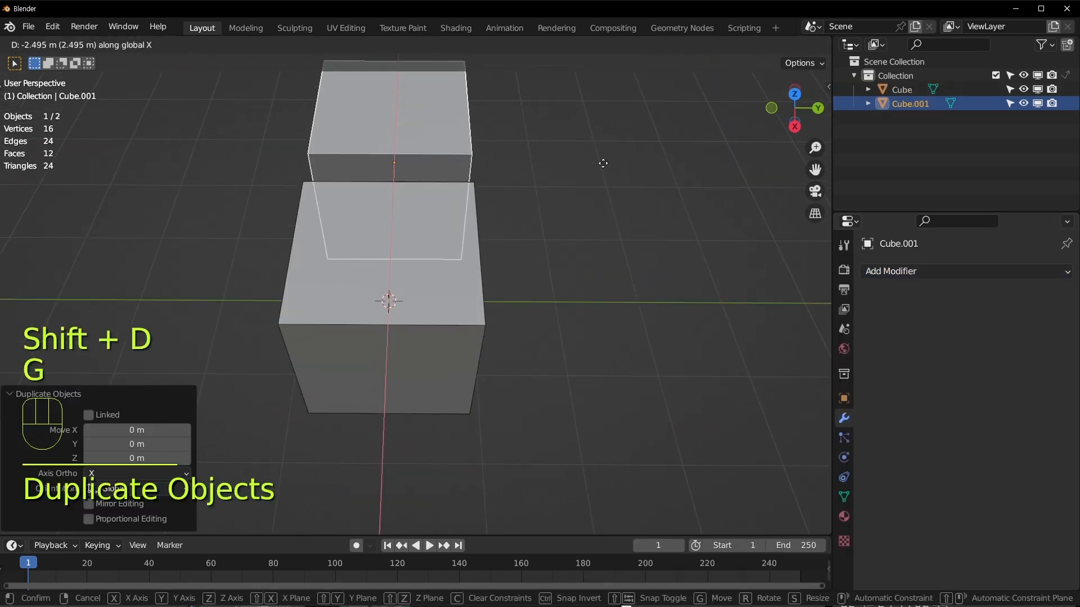
click(595, 161)
middle_drag(595, 160, 457, 240)
scroll(435, 268, down, 3)
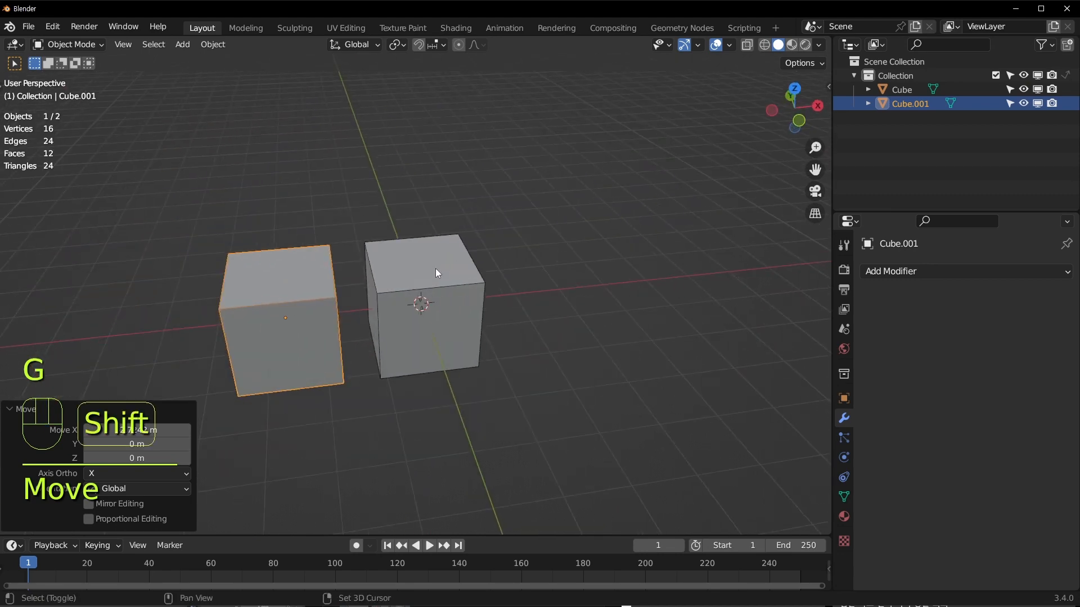
Place another duplicate of the cube further along the negative X axis and delete both copies.
key(shift+d)
click(285, 298)
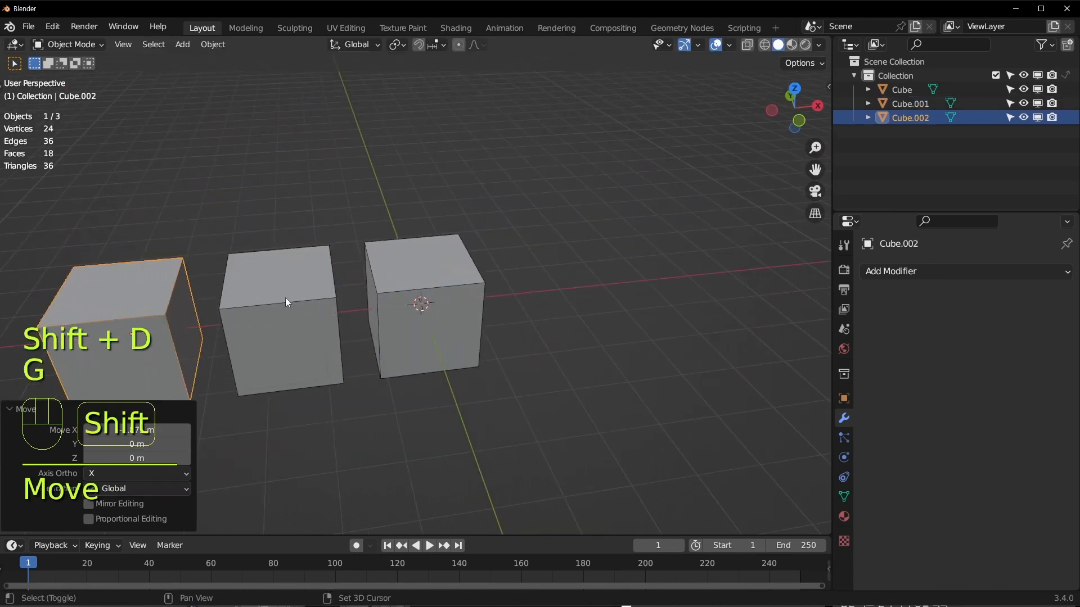
shift+click(285, 298)
key(x)
click(285, 298)
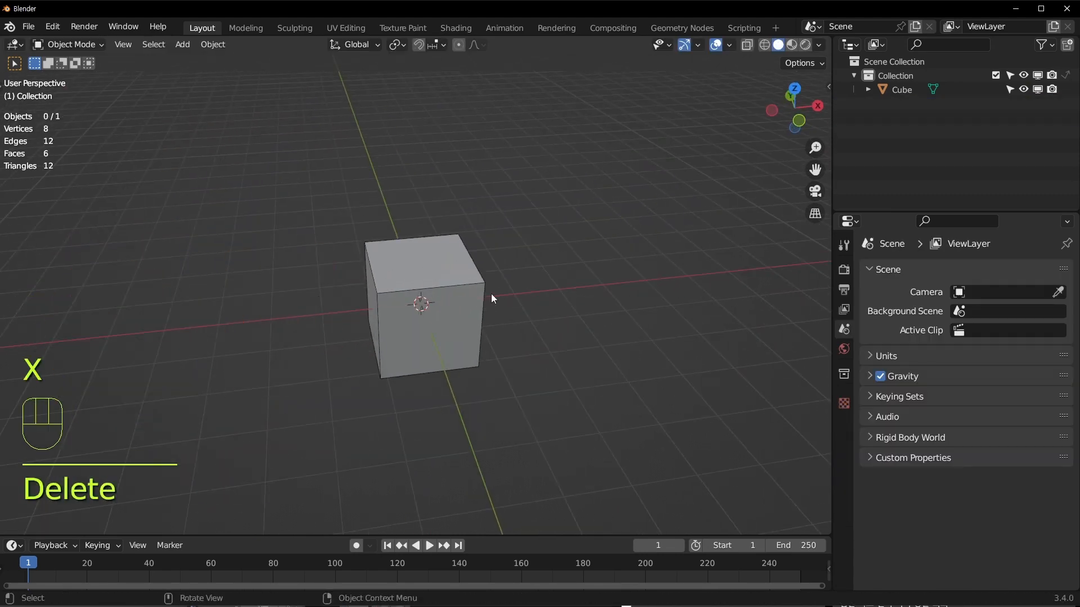
Add an Array modifier to the remaining cube.
click(489, 294)
click(890, 272)
click(794, 311)
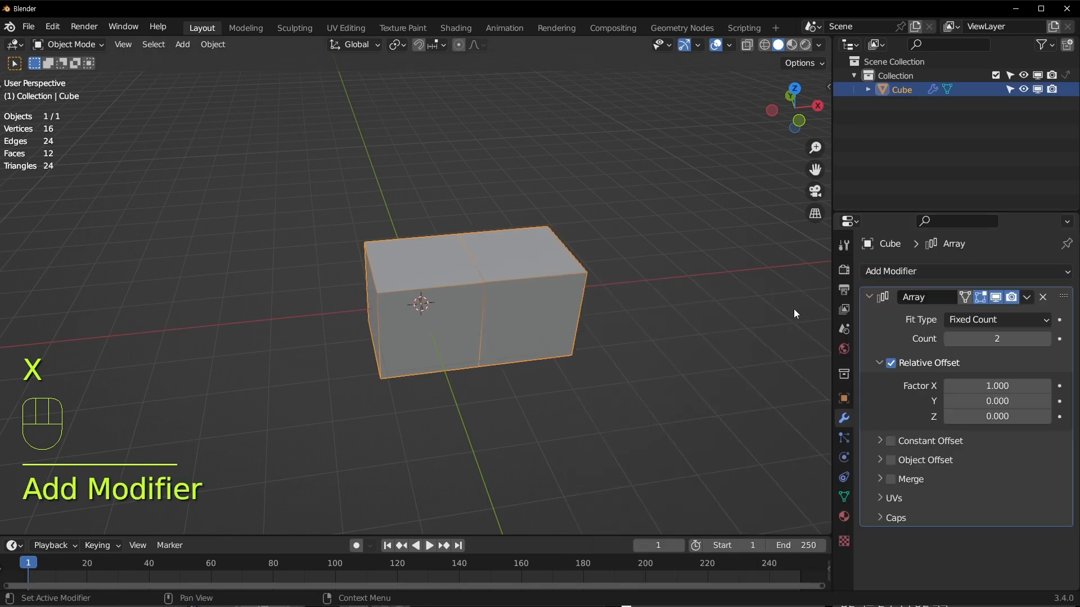
Keep the Array's fit type as Fixed Count and raise its count to 8.
middle_drag(675, 324, 674, 298)
click(964, 323)
click(956, 336)
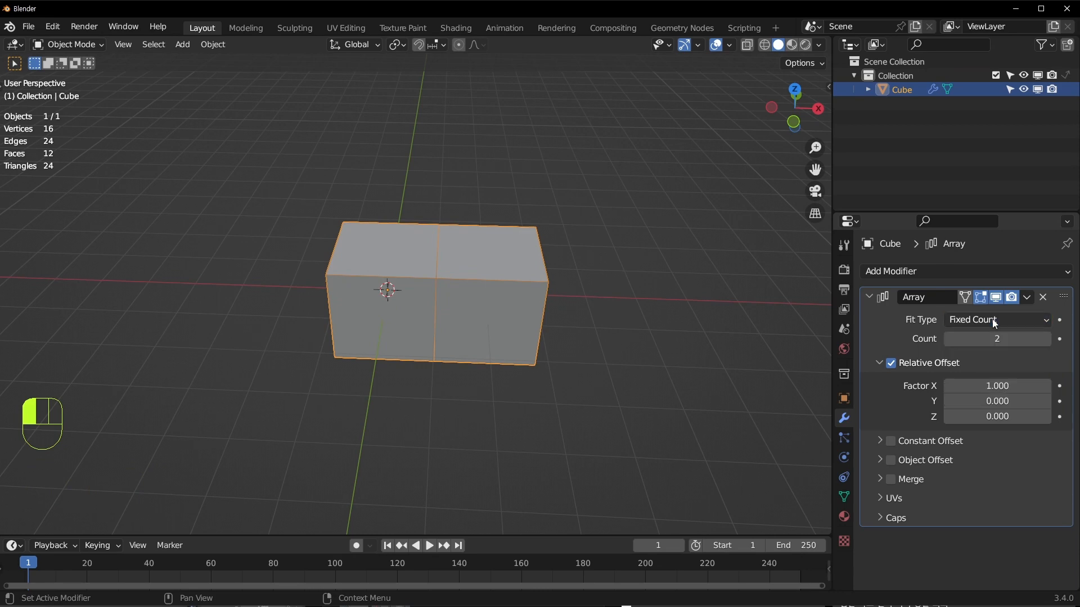
drag(1006, 337, 1057, 337)
shift+middle_drag(641, 382, 614, 388)
scroll(440, 342, down, 3)
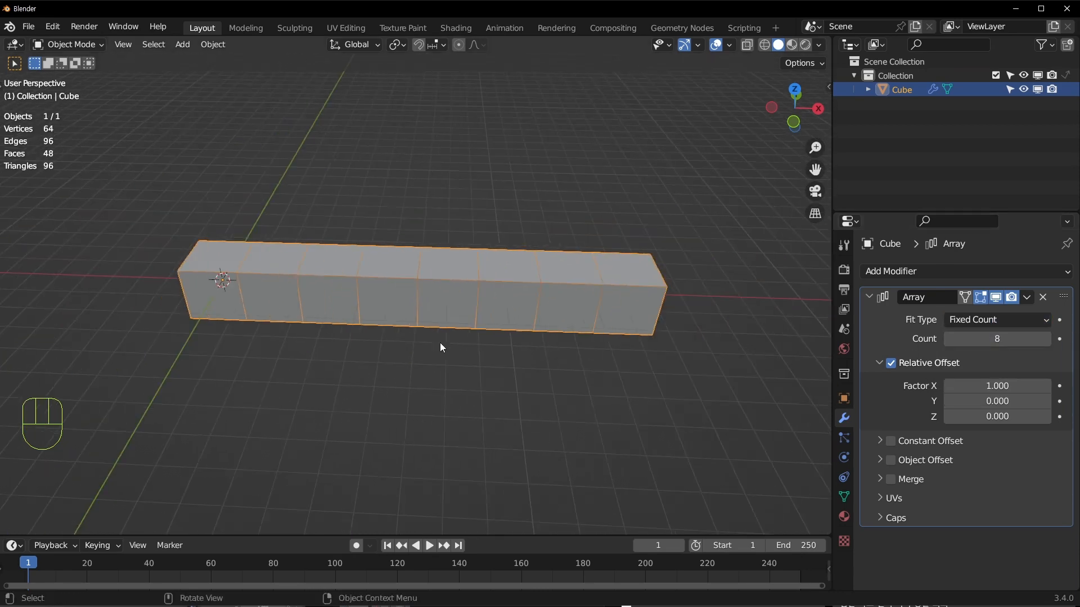
Check the arrayed cube's base mesh in Edit Mode and return to Object Mode.
key(Tab)
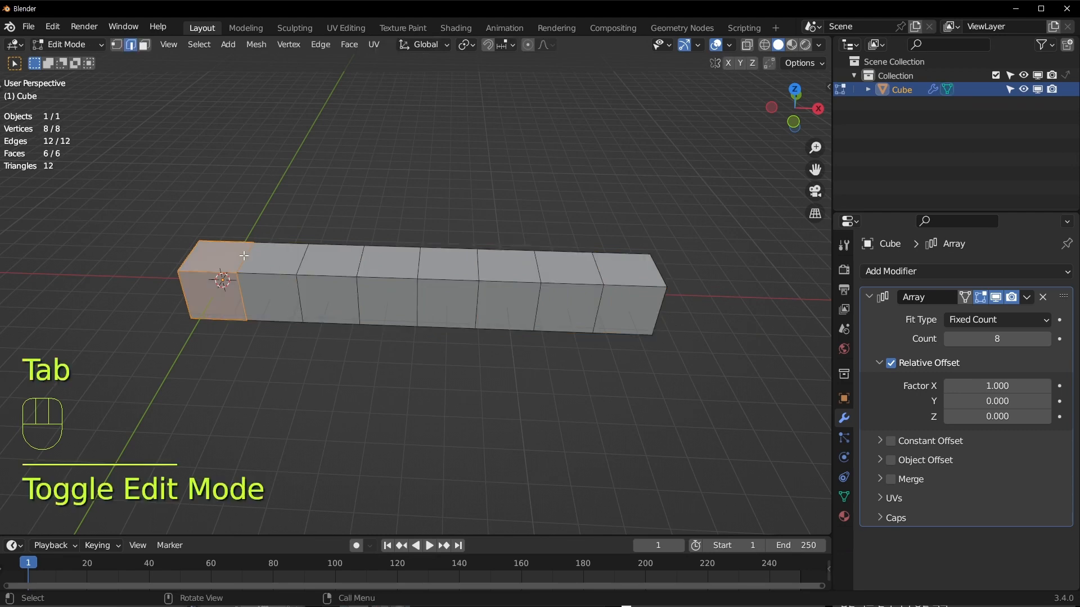
key(Tab)
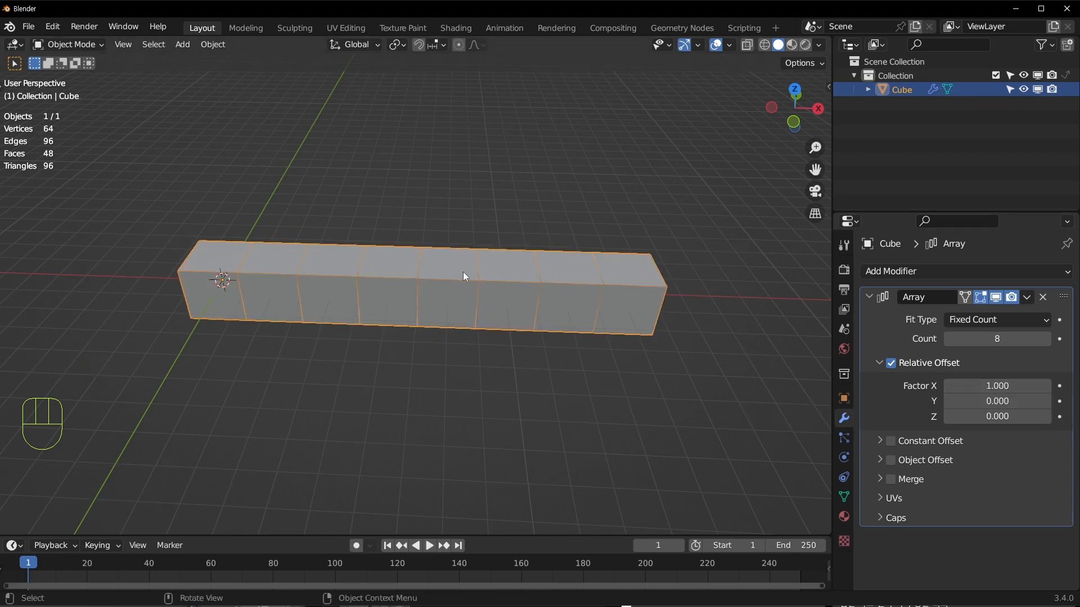
mouse_move(465, 276)
shift+middle_down()
mouse_move(569, 273)
mouse_move(458, 275)
shift+middle_up()
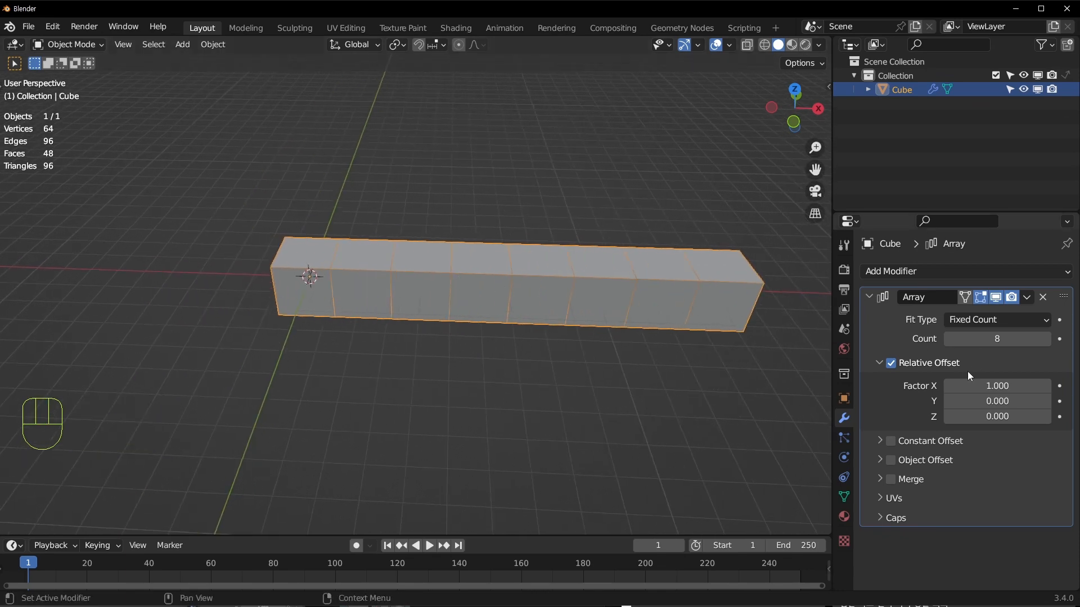
Set the Array's relative offset X factor to 1.220 to space out the cubes.
shift+drag(979, 386, 1009, 385)
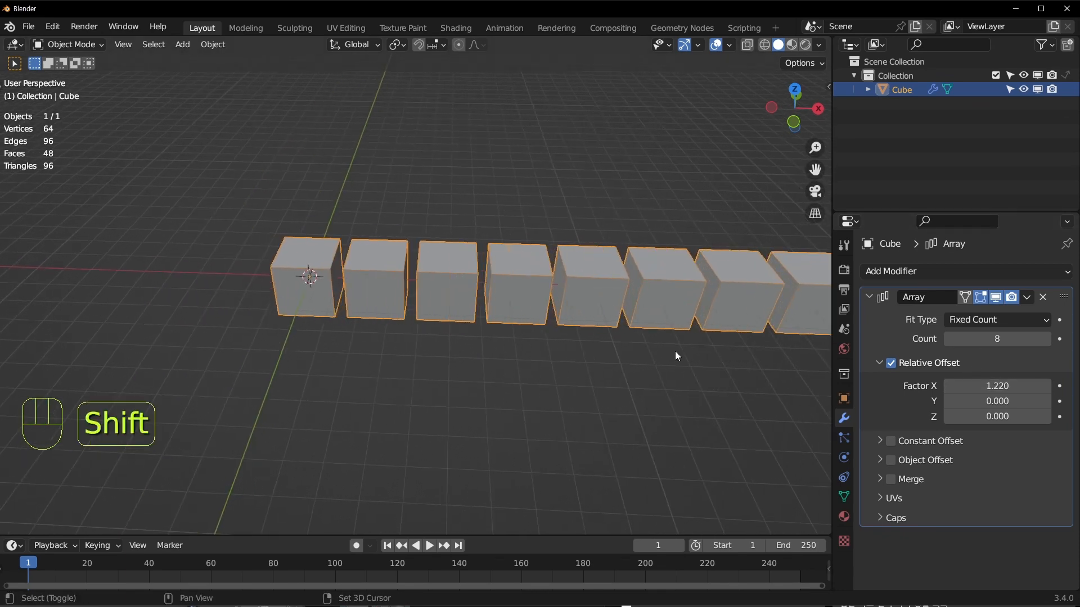
shift+middle_drag(675, 356, 588, 360)
Try relative offsets along Y and Z, with a Z factor of 0.740, and undo them.
mouse_move(992, 401)
shift+mouse_down()
mouse_move(1041, 401)
mouse_move(956, 401)
mouse_move(1034, 416)
mouse_move(911, 416)
mouse_move(1012, 416)
mouse_move(978, 417)
shift+mouse_up()
key(ctrl+z)
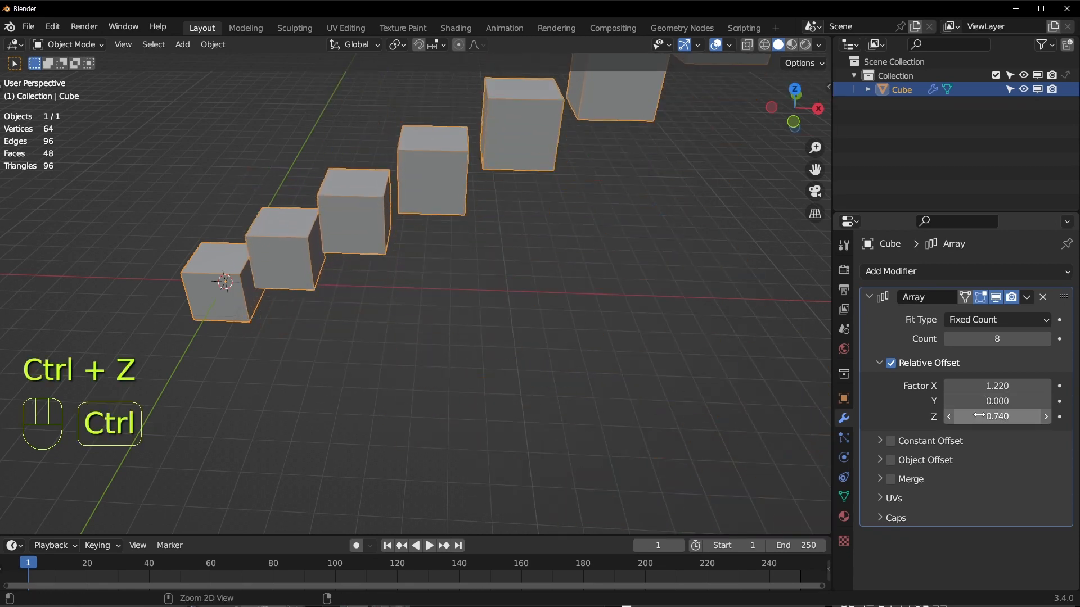
key(ctrl+z)
middle_drag(491, 380, 463, 400)
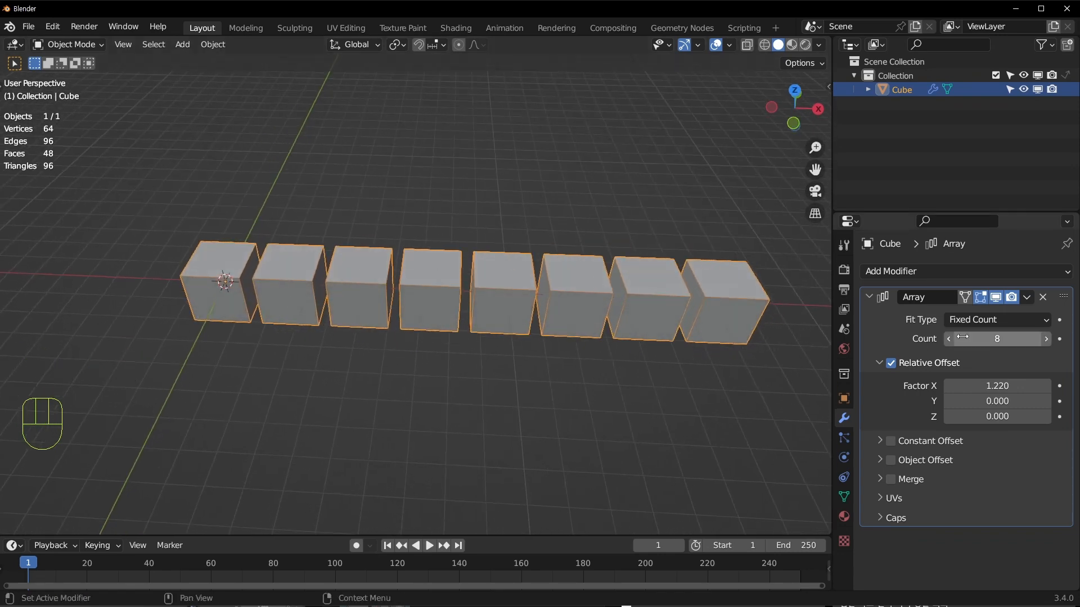
Raise the Array modifier's count to 10.
click(1046, 338)
click(1046, 338)
shift+middle_drag(566, 334, 471, 334)
scroll(471, 334, down, 1)
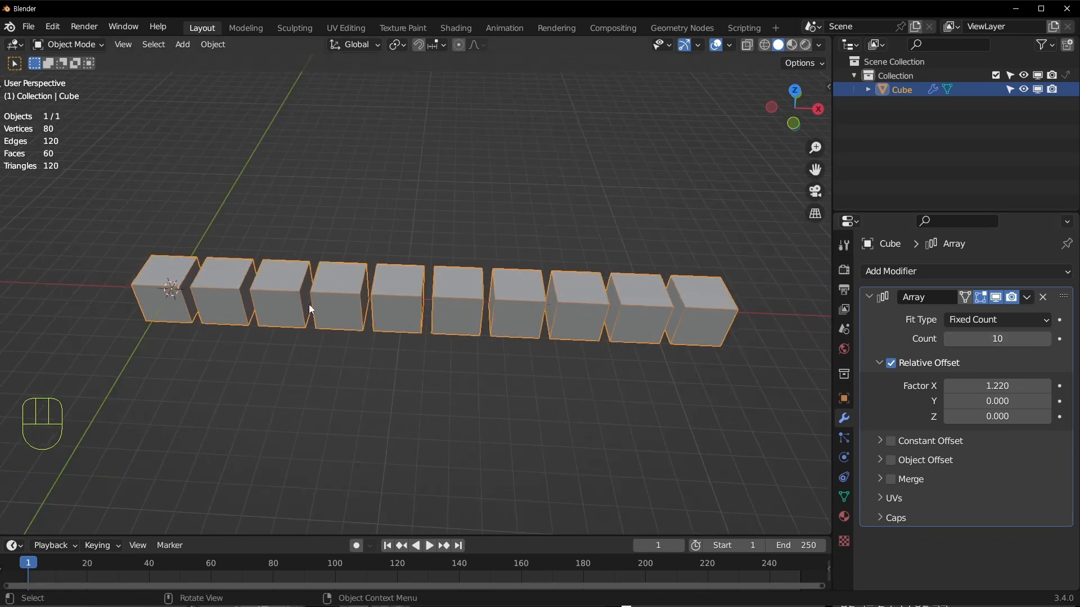
Add a second Array modifier to the row of cubes, collapse the first one and set the new count to 10.
middle_drag(394, 326, 506, 329)
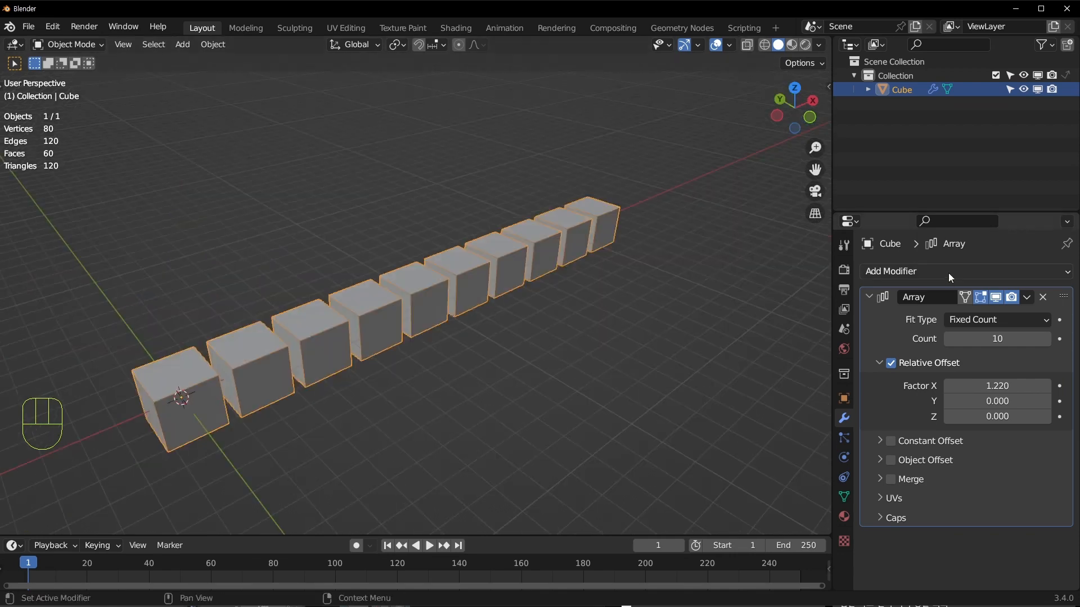
click(946, 272)
click(798, 315)
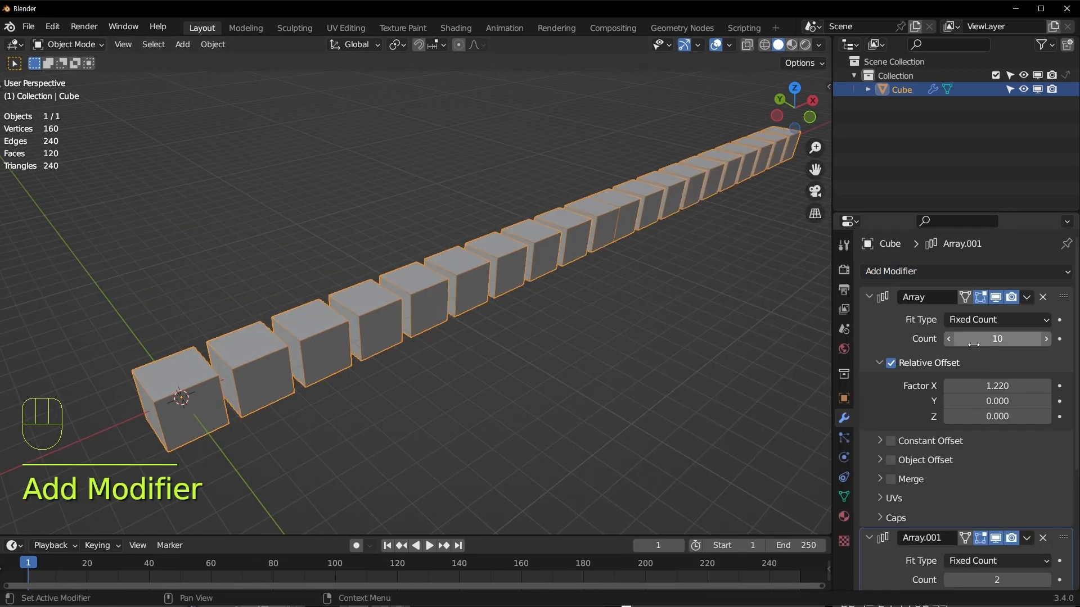
click(868, 296)
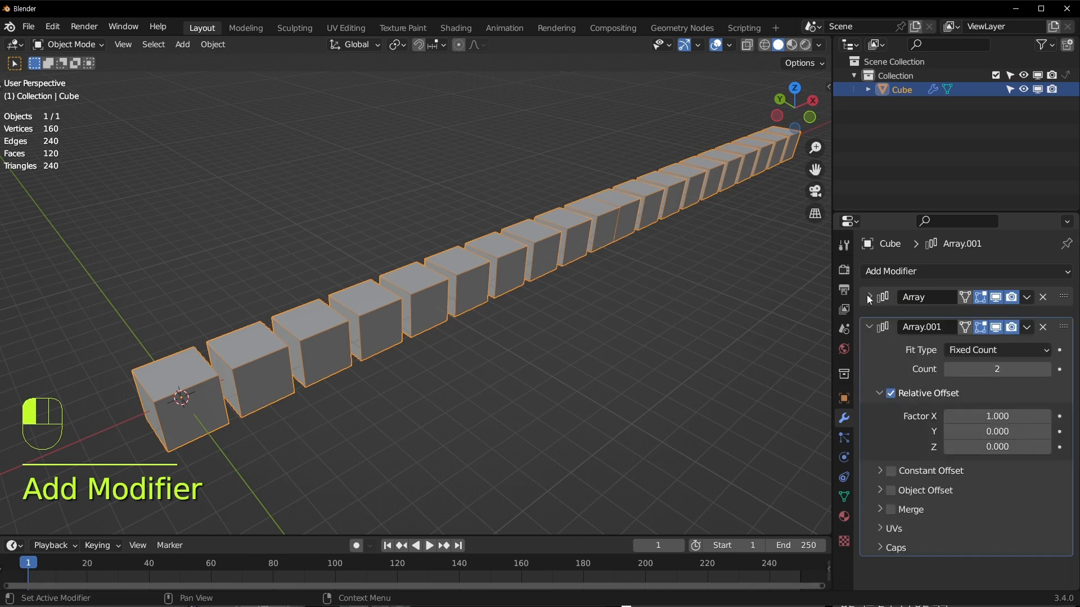
click(991, 362)
text(10)
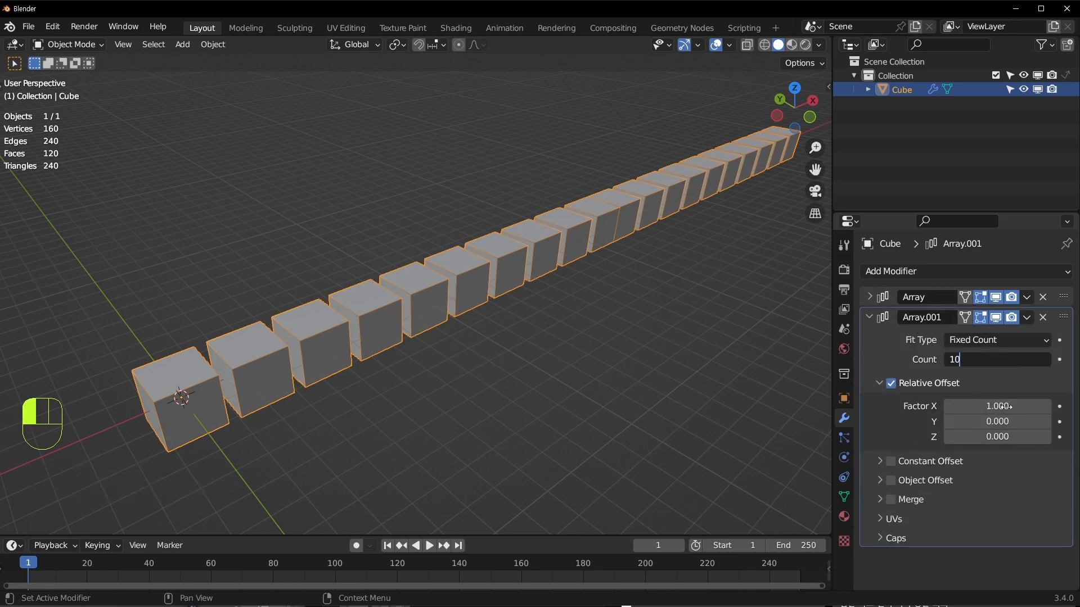
key(Return)
Set the second Array's relative offset to 0 on X and 1 on Y.
click(1005, 407)
text(0)
key(Return)
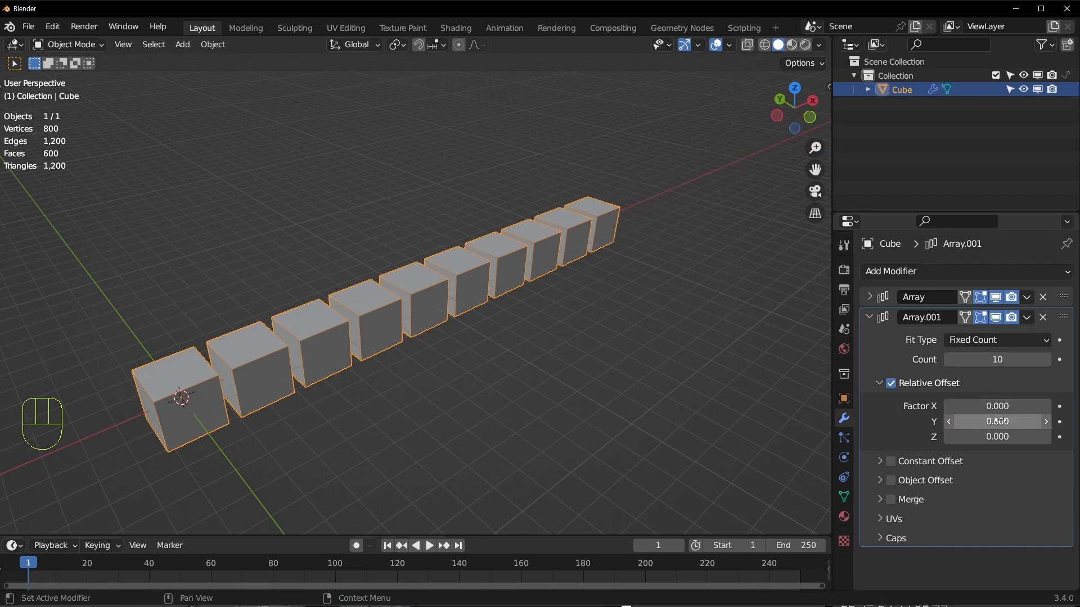
click(997, 422)
text(1)
key(Return)
middle_drag(703, 405, 180, 269)
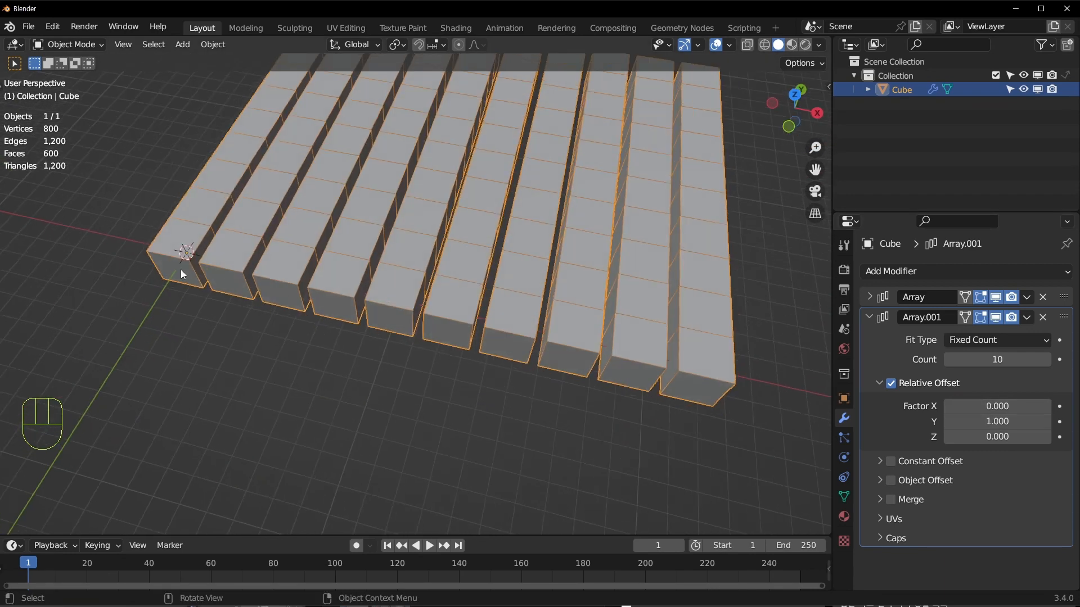
Increase the second Array's Y offset slightly to leave gaps between the rows, and collapse its settings.
shift+middle_drag(378, 80, 365, 100)
shift+drag(1006, 427, 1023, 428)
middle_drag(484, 372, 876, 329)
click(869, 317)
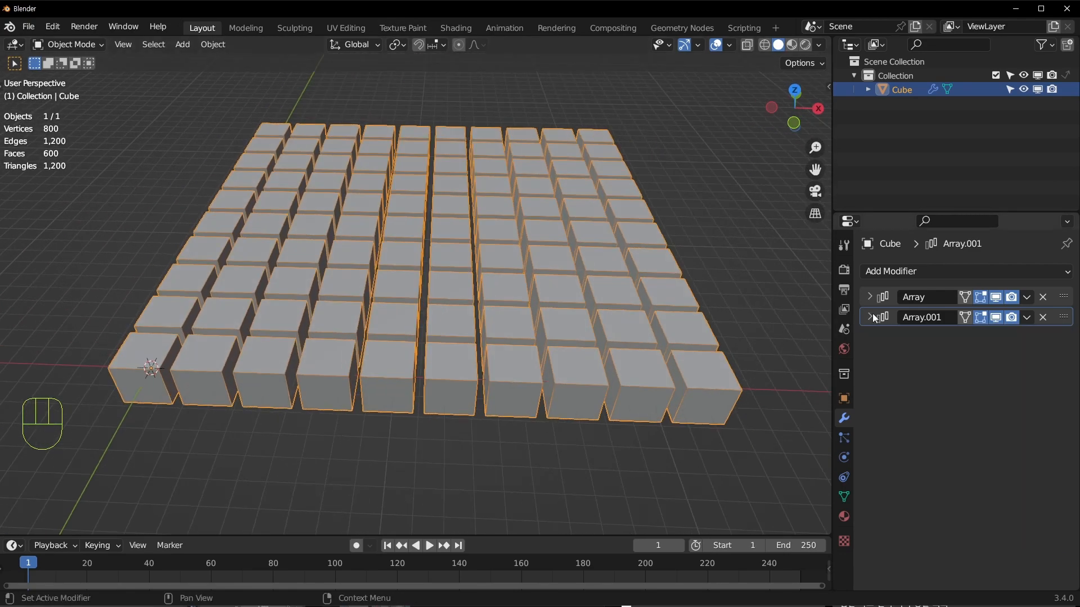
Add a third Array modifier to the grid of cubes and set its count to 10.
middle_drag(393, 315, 537, 369)
click(946, 278)
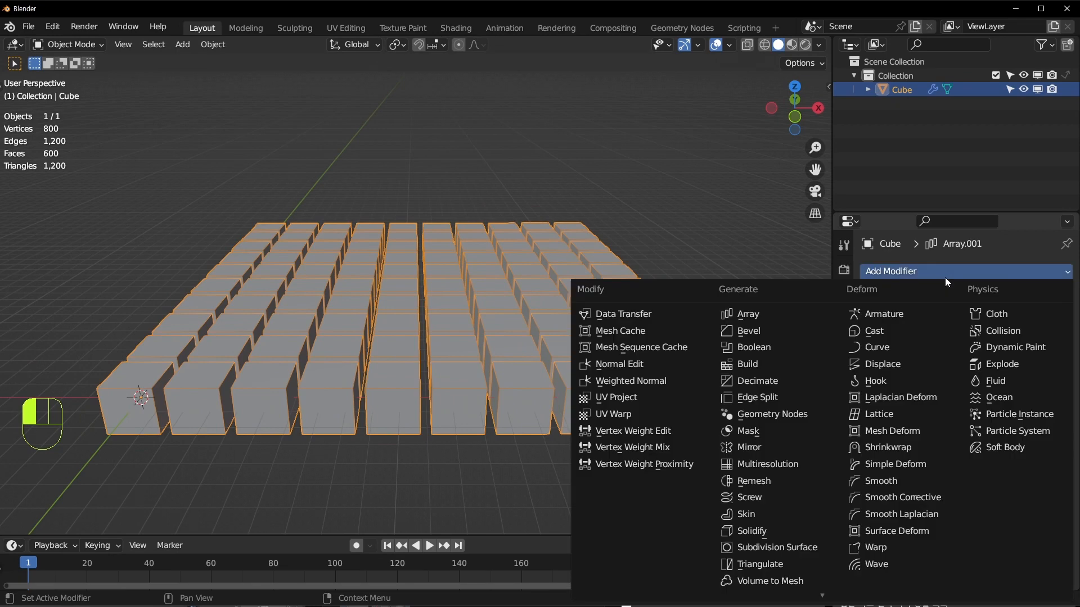
click(764, 313)
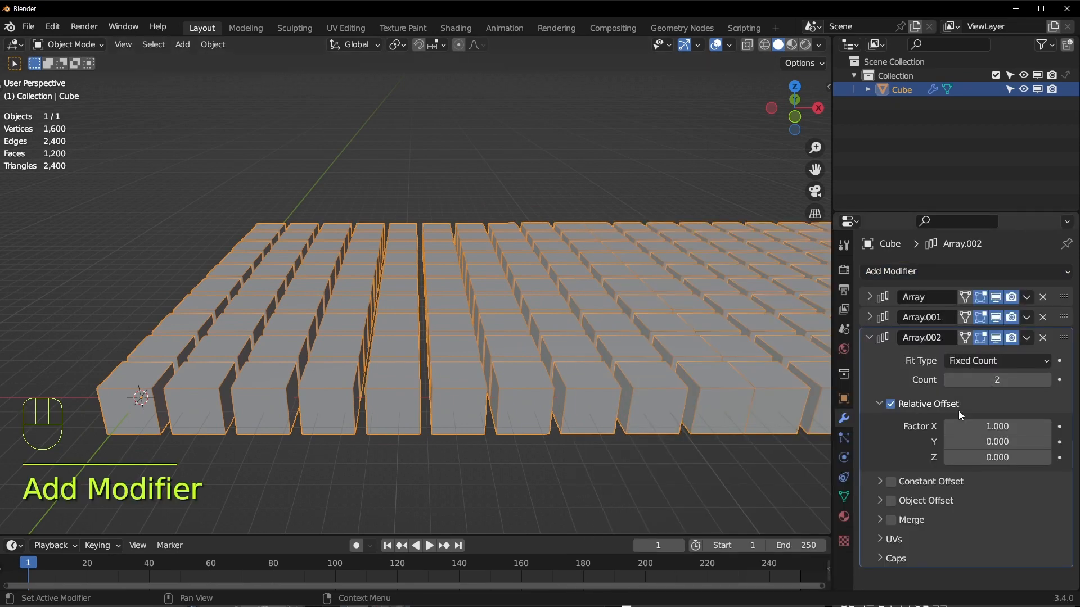
drag(967, 380, 967, 380)
key(Return)
Set the third Array's relative offset to 0 on X and 1.270 on Z to stack the layers.
click(990, 426)
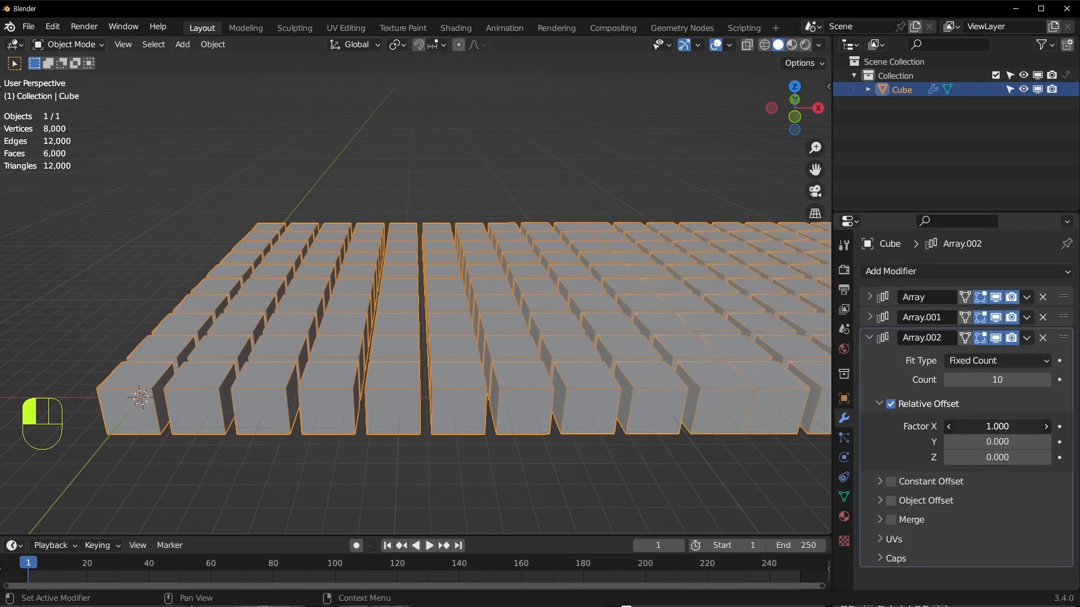
text(0)
key(Return)
drag(974, 461, 1000, 457)
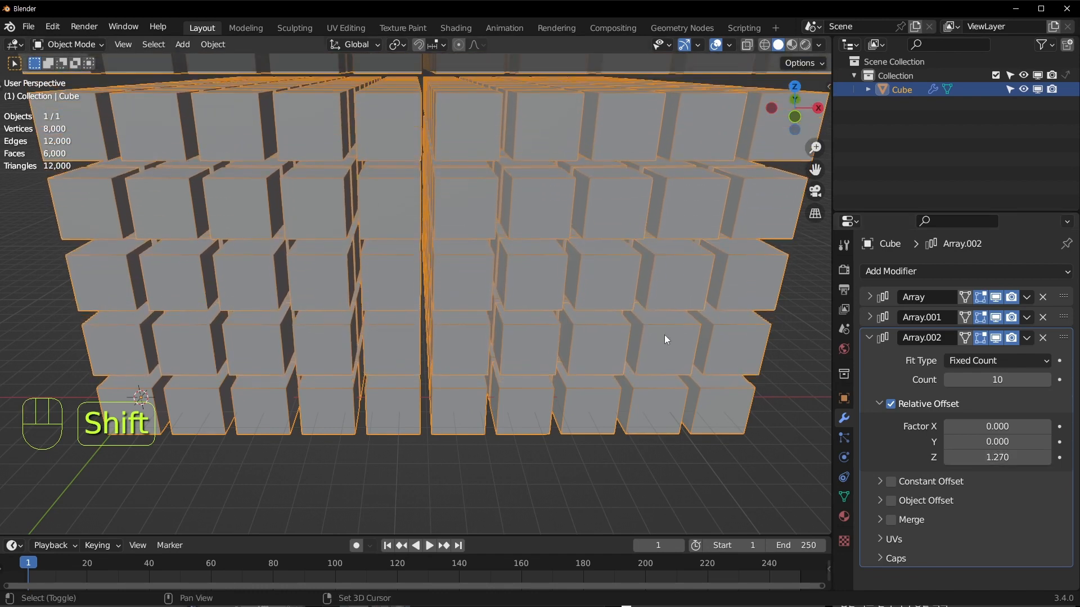
scroll(663, 335, down, 4)
middle_drag(566, 272, 526, 412)
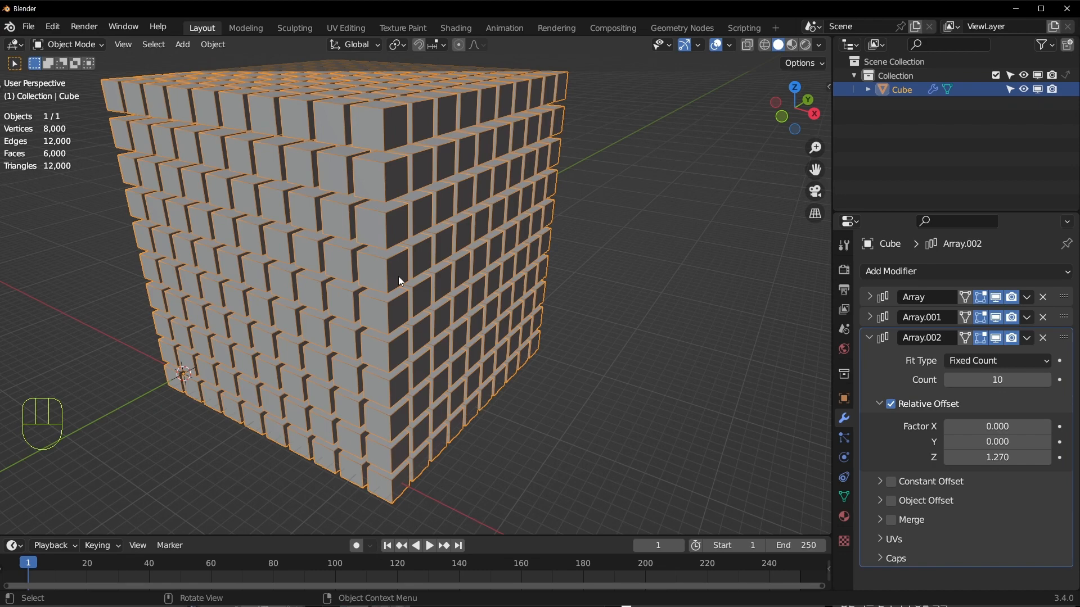
mouse_move(605, 318)
middle_down()
mouse_move(551, 312)
mouse_move(605, 311)
middle_up()
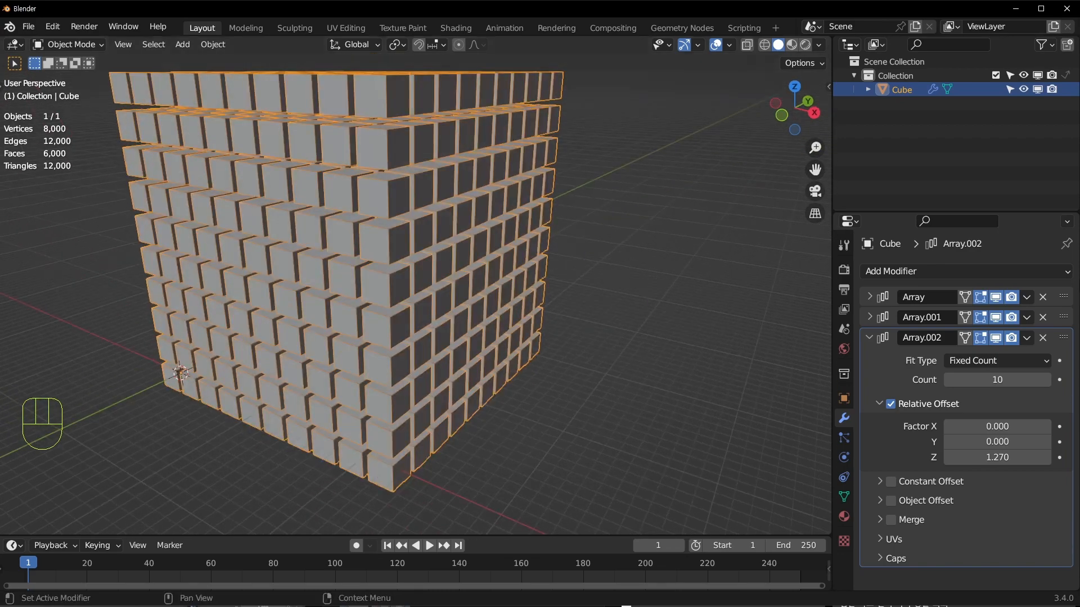
Collapse the modifier settings and apply all three Array modifiers to the mesh.
click(1067, 302)
key(a)
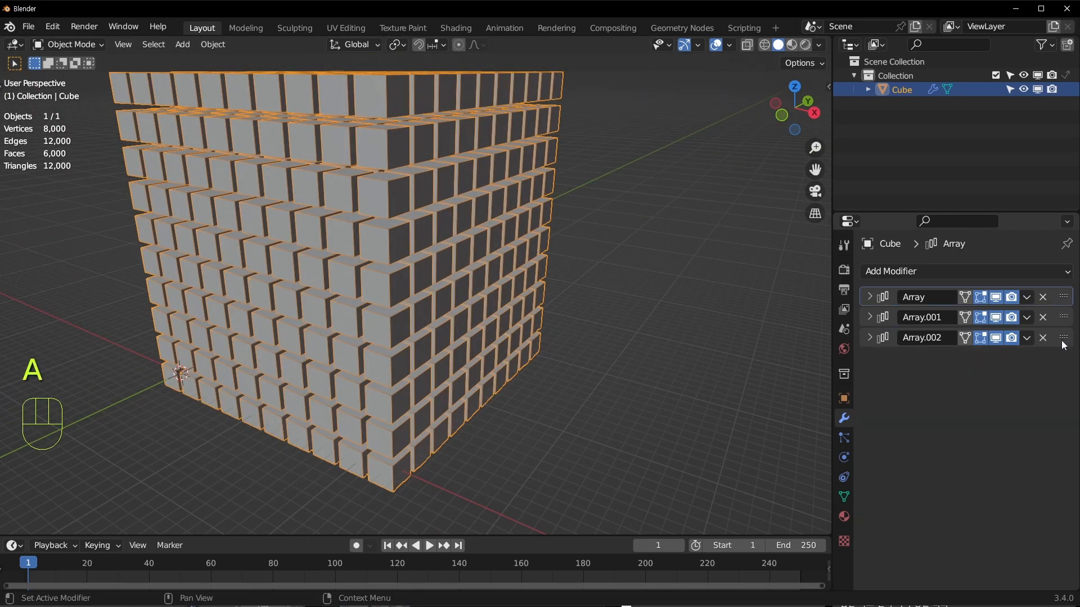
shift+click(1063, 318)
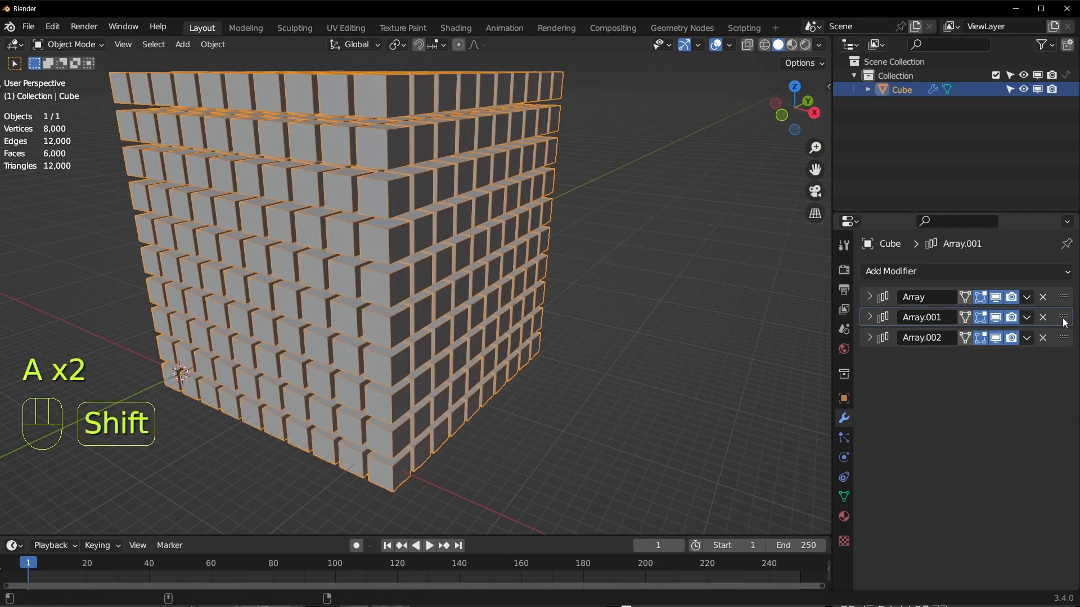
click(1061, 298)
click(1065, 340)
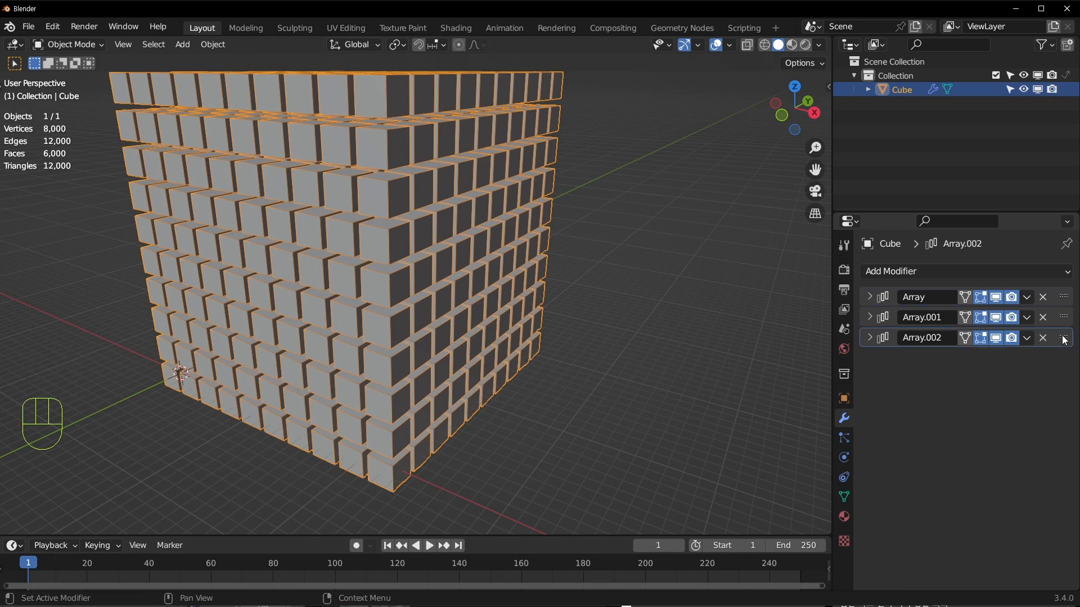
key(ctrl+a)
key(ctrl+a)
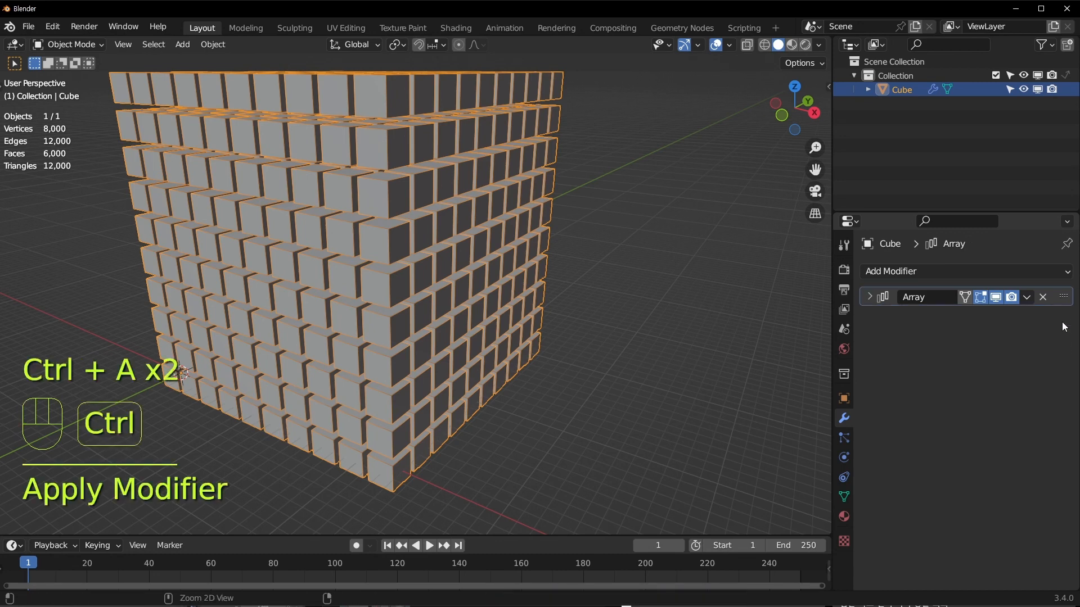
key(ctrl+a)
key(ctrl+a)
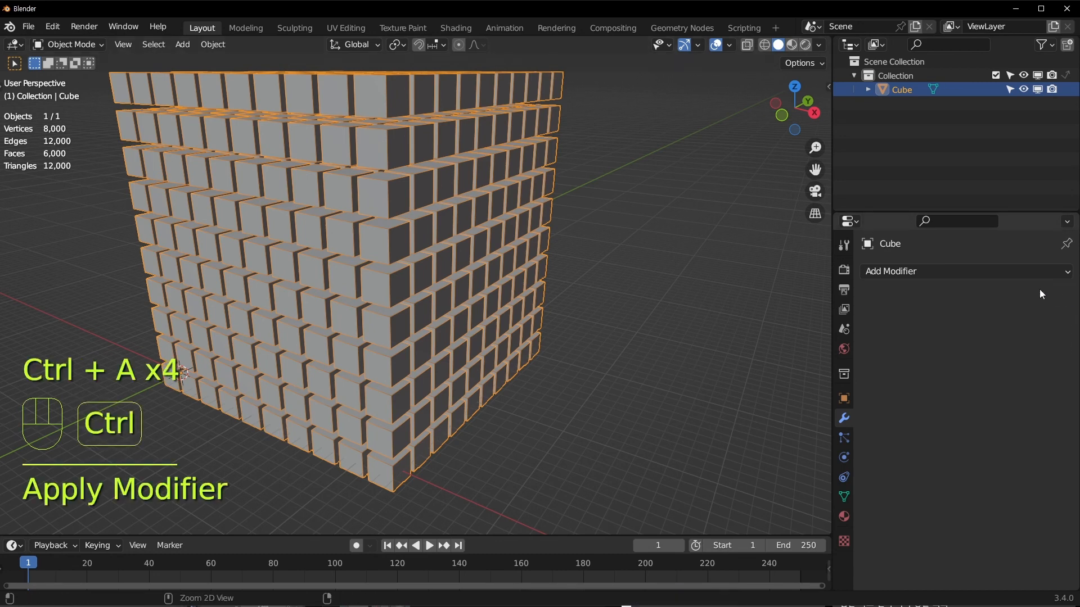
Separate the applied mesh into individual cubes by loose parts in Edit Mode and return to Object Mode.
click(497, 306)
click(497, 306)
middle_drag(497, 306, 555, 308)
key(Tab)
click(612, 318)
key(p)
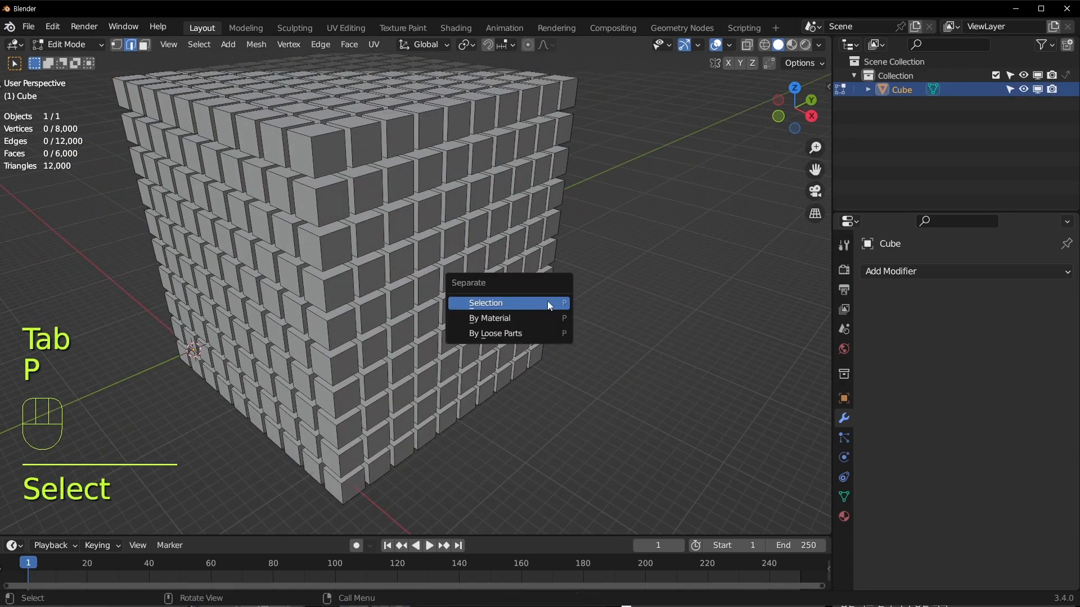
click(521, 332)
key(Tab)
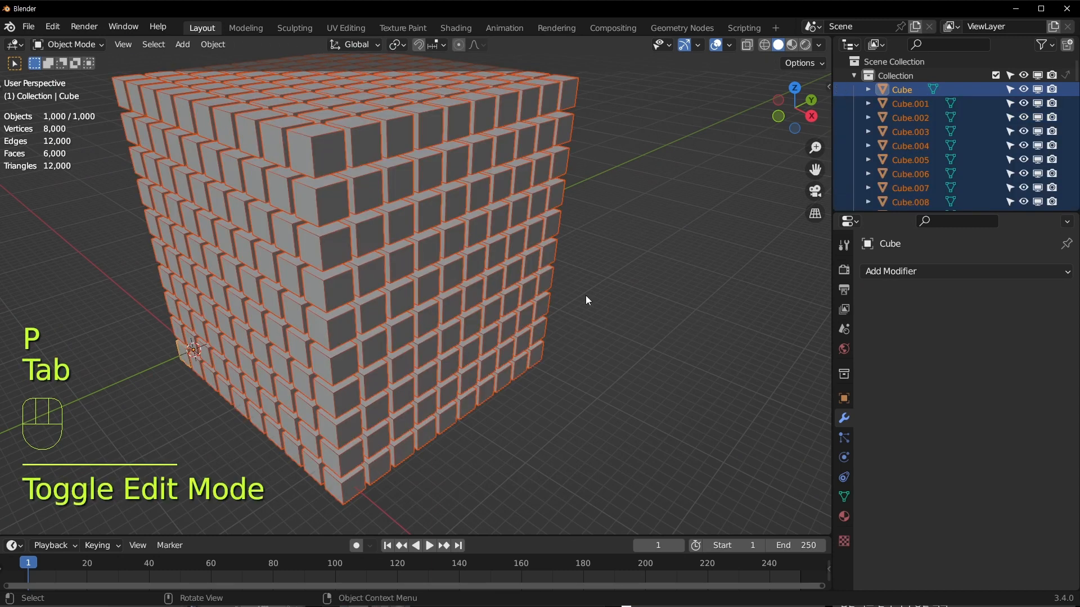
Deselect everything, examine the list of separated cubes in the scene collection and select one cube in the block.
click(628, 245)
scroll(905, 116, down, 5)
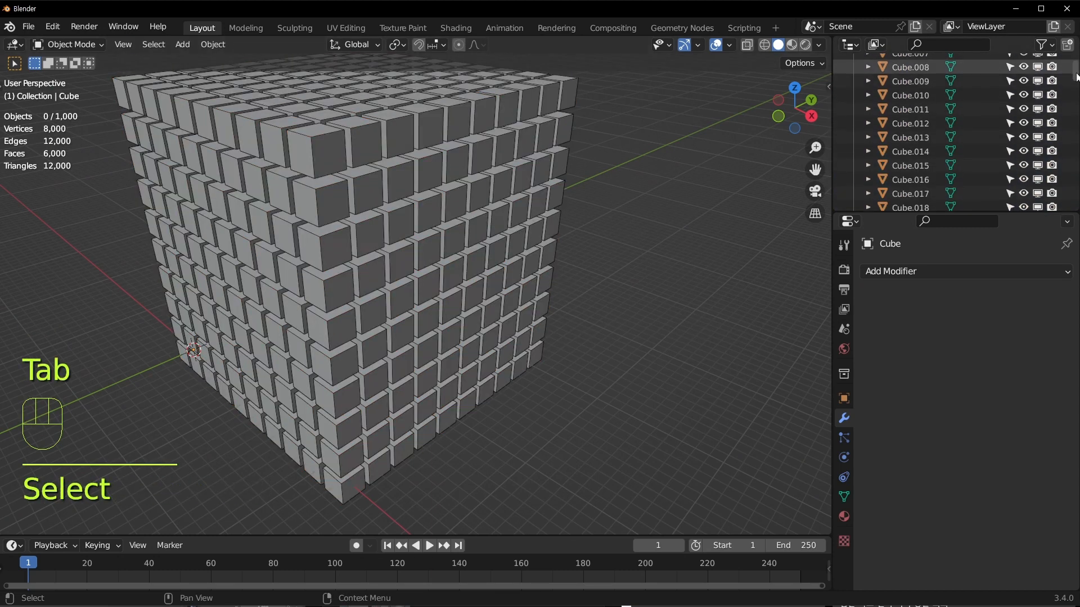
drag(1076, 77, 1076, 56)
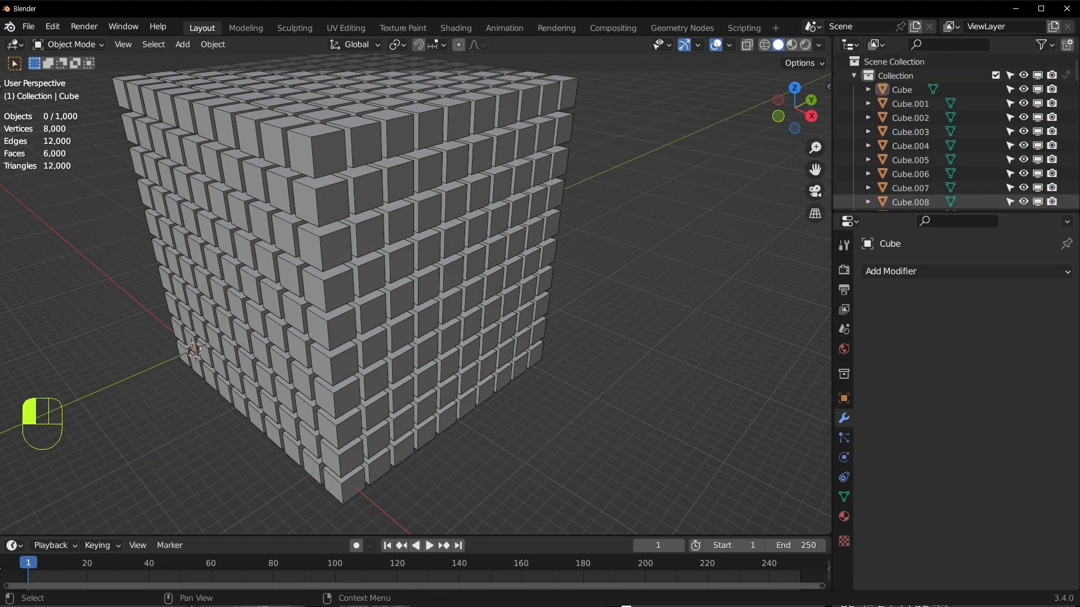
middle_drag(660, 316, 442, 295)
click(540, 380)
middle_drag(382, 347, 525, 373)
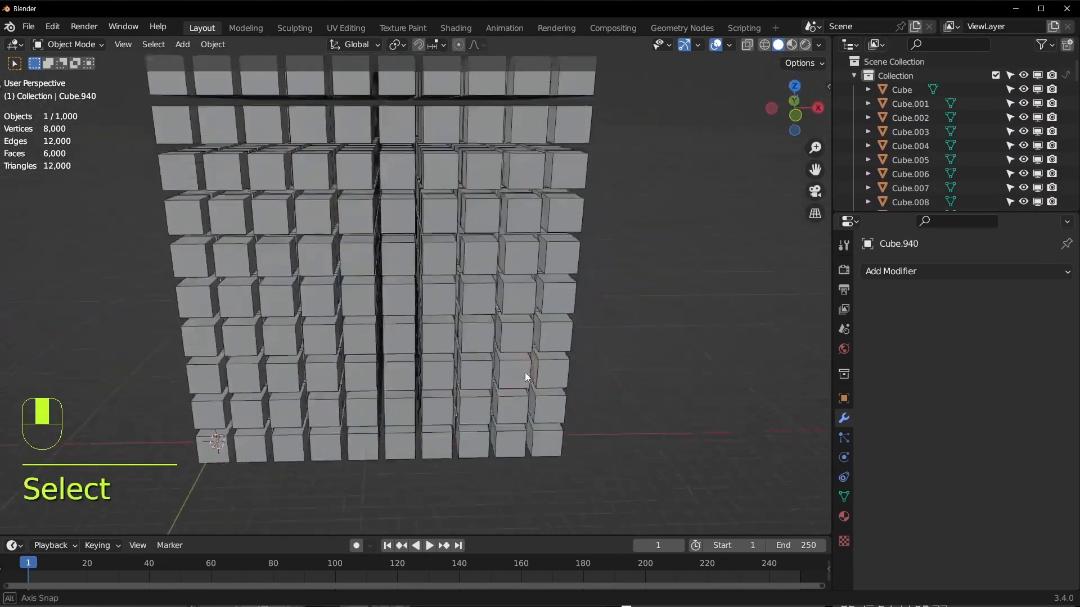
scroll(466, 251, up, 8)
middle_drag(466, 251, 396, 257)
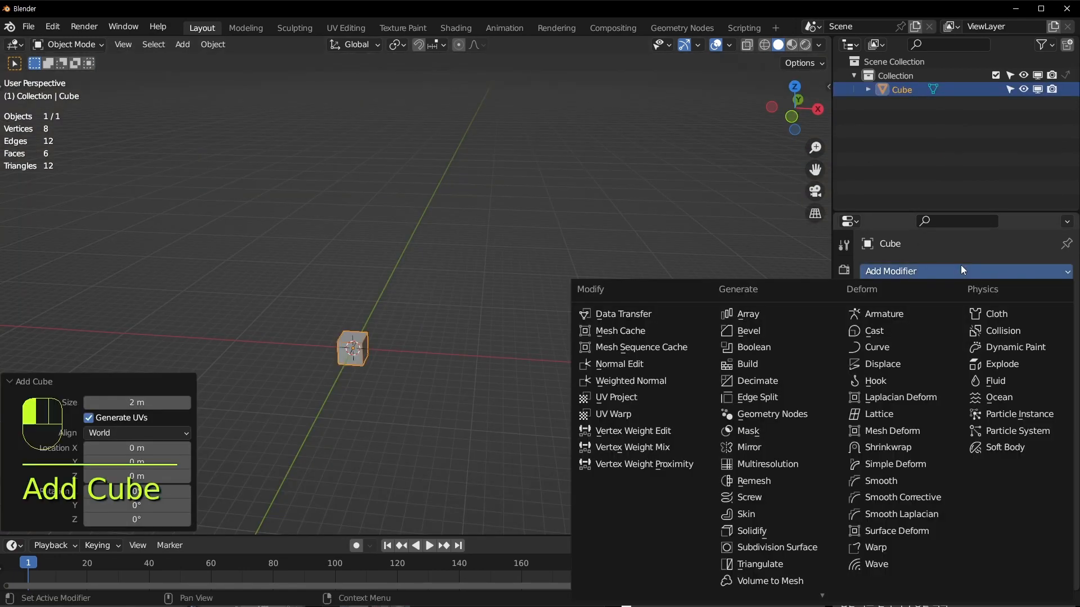
Add an Array modifier to the new cube and set its fixed count to 9.
click(770, 315)
middle_drag(475, 352, 506, 354)
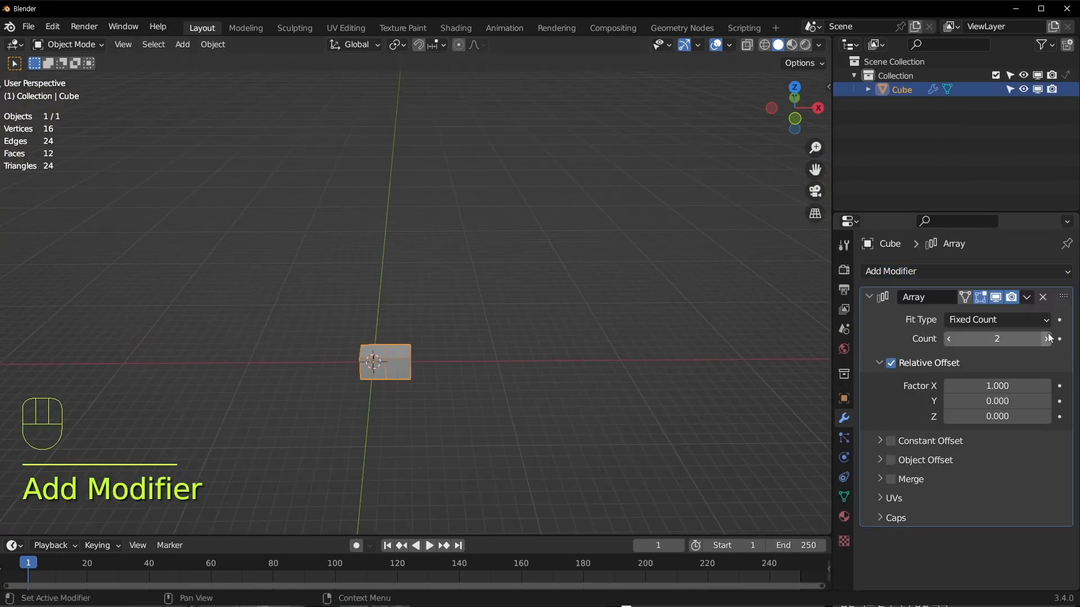
click(1048, 338)
click(1047, 338)
click(1048, 338)
click(1048, 339)
click(1048, 339)
click(1048, 338)
click(1048, 338)
Space the Array copies with a relative offset factor of 1.350 on X and expand the Object Offset settings.
drag(994, 387, 1043, 387)
shift+middle_drag(609, 413, 616, 362)
scroll(617, 362, up, 2)
click(880, 460)
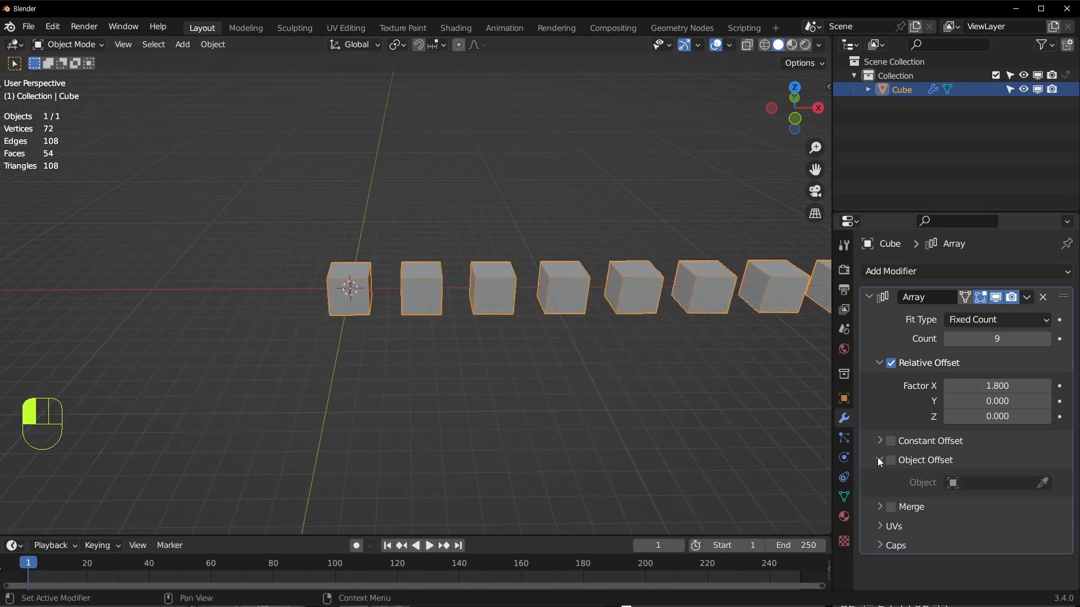
click(880, 460)
click(877, 439)
click(877, 440)
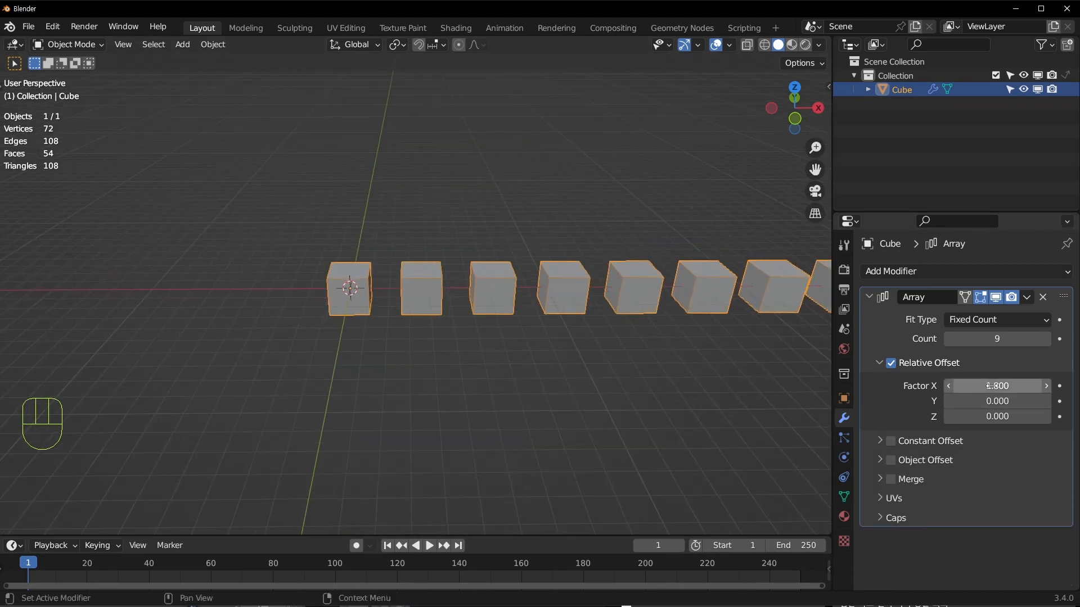
shift+drag(997, 385, 939, 384)
click(881, 460)
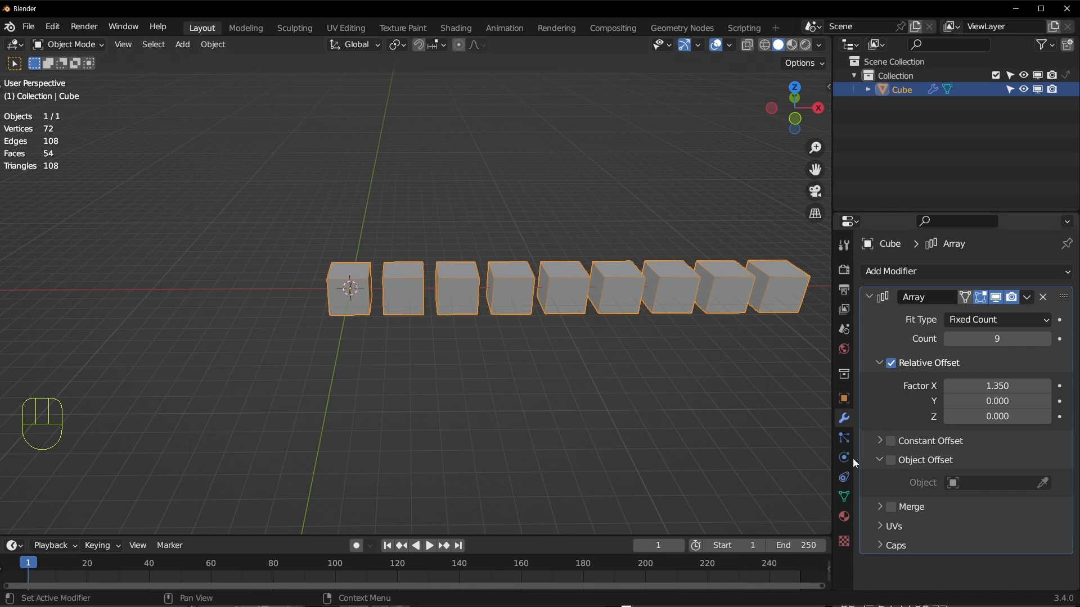
Deselect the row of cubes and add a Plain Axes empty at the world origin.
click(656, 403)
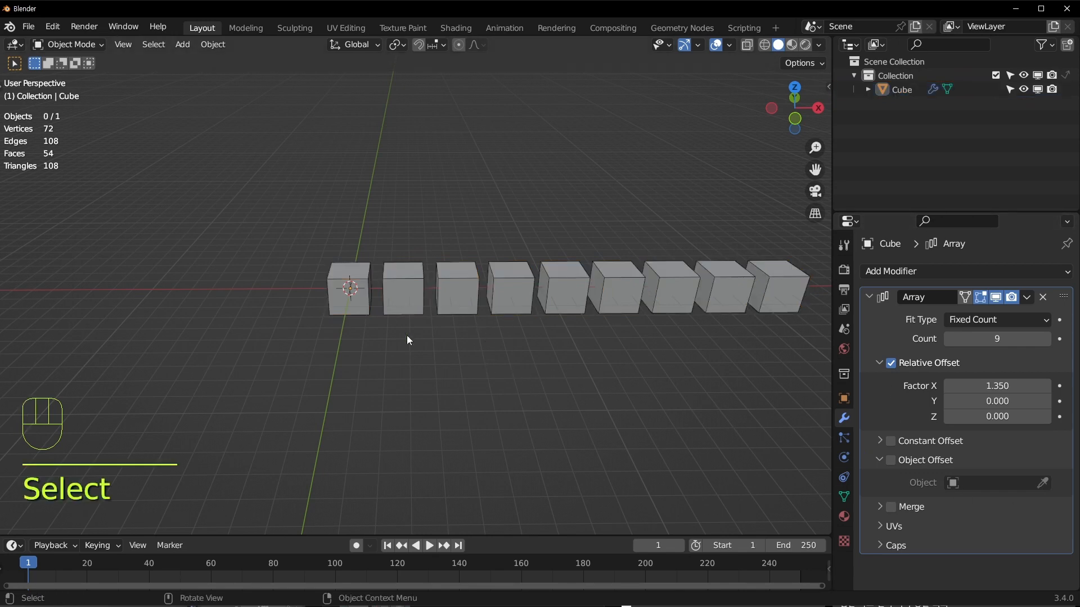
middle_drag(510, 331, 497, 352)
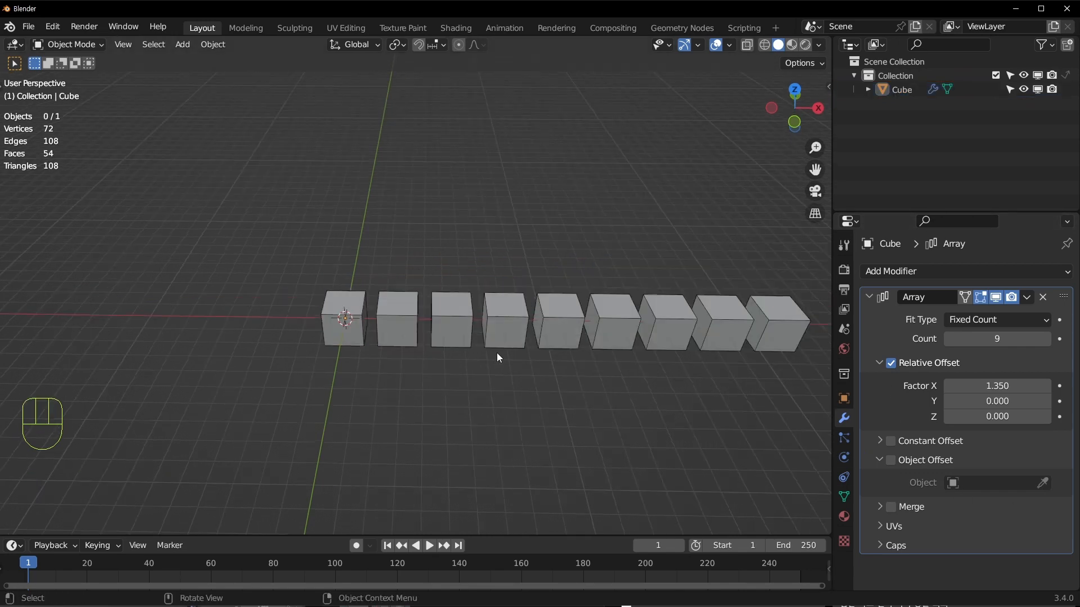
key(shift+a)
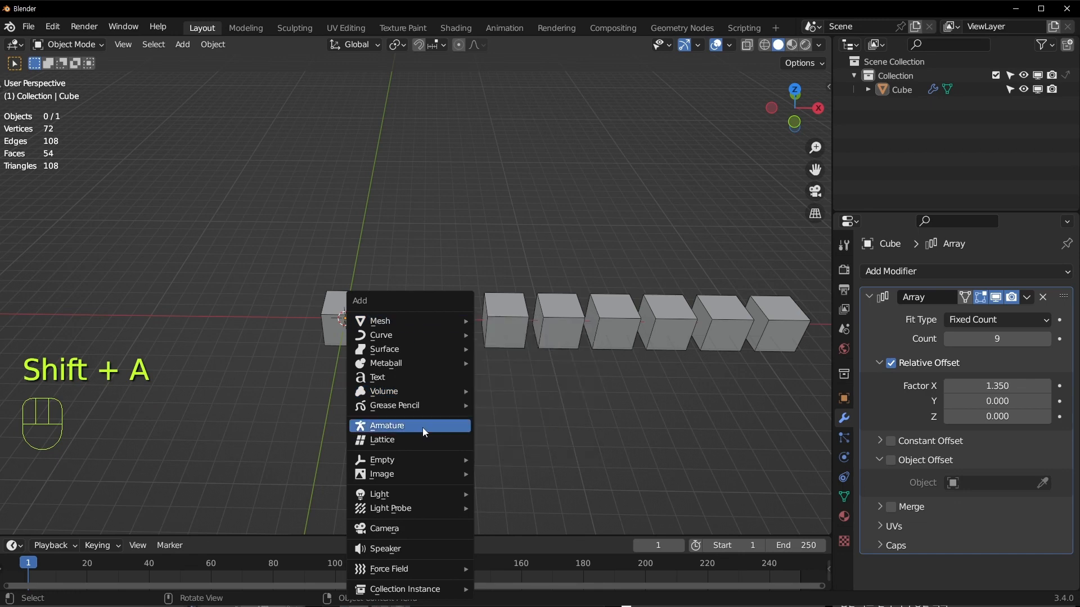
mouse_move(412, 461)
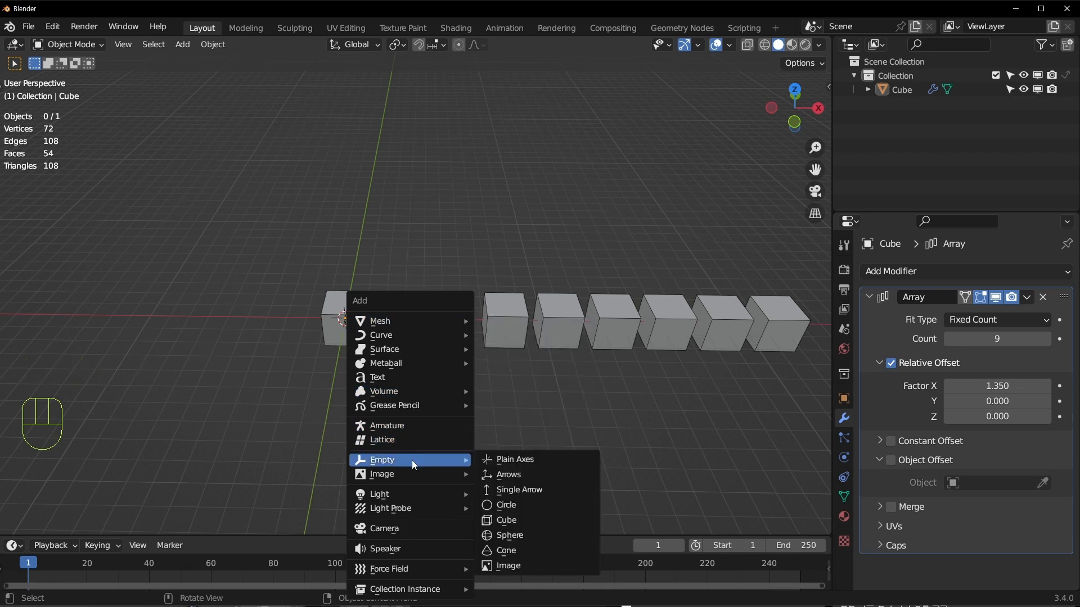
click(528, 462)
Scale the empty up to about 4.924 so its axes extend beyond the first cube, and reselect it.
key(s)
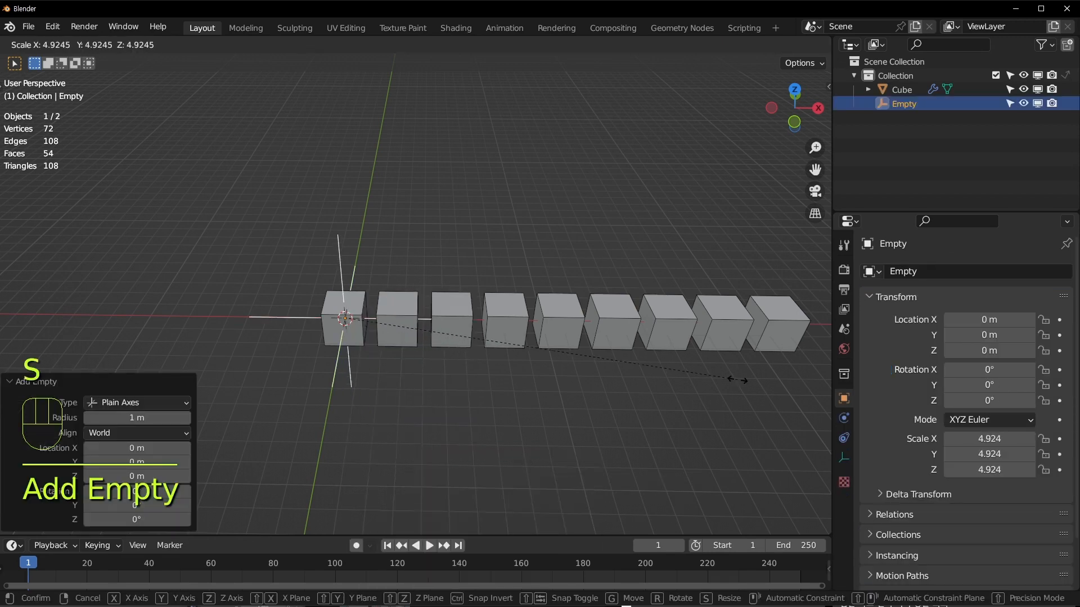
click(343, 390)
click(331, 366)
click(274, 403)
drag(313, 378, 333, 364)
click(337, 363)
scroll(336, 362, up, 6)
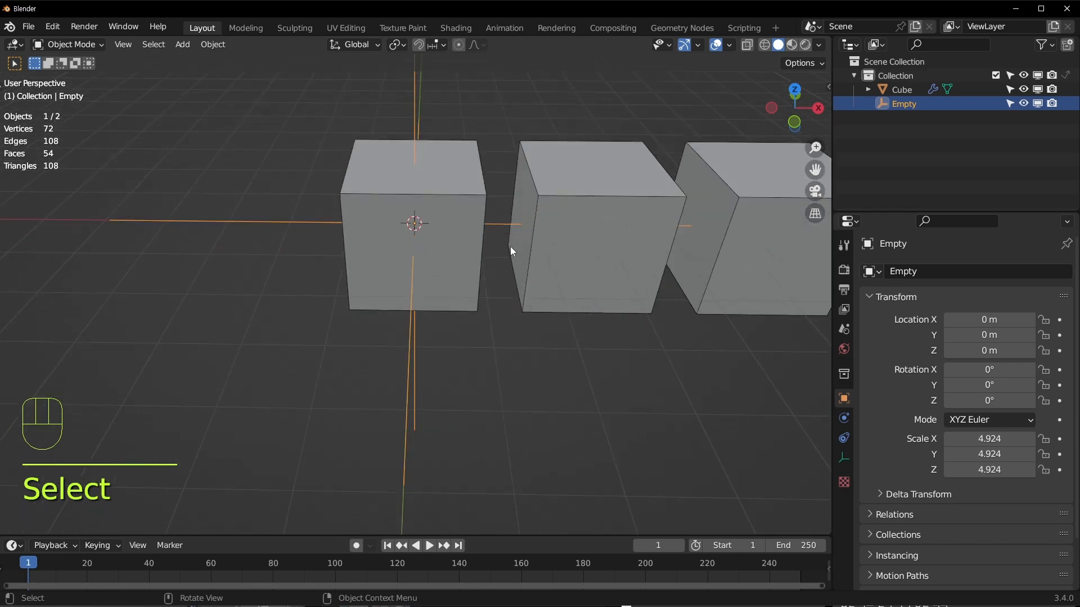
Select the cube array, enable Object Offset in its Array modifier and choose Empty as the offset object.
click(472, 248)
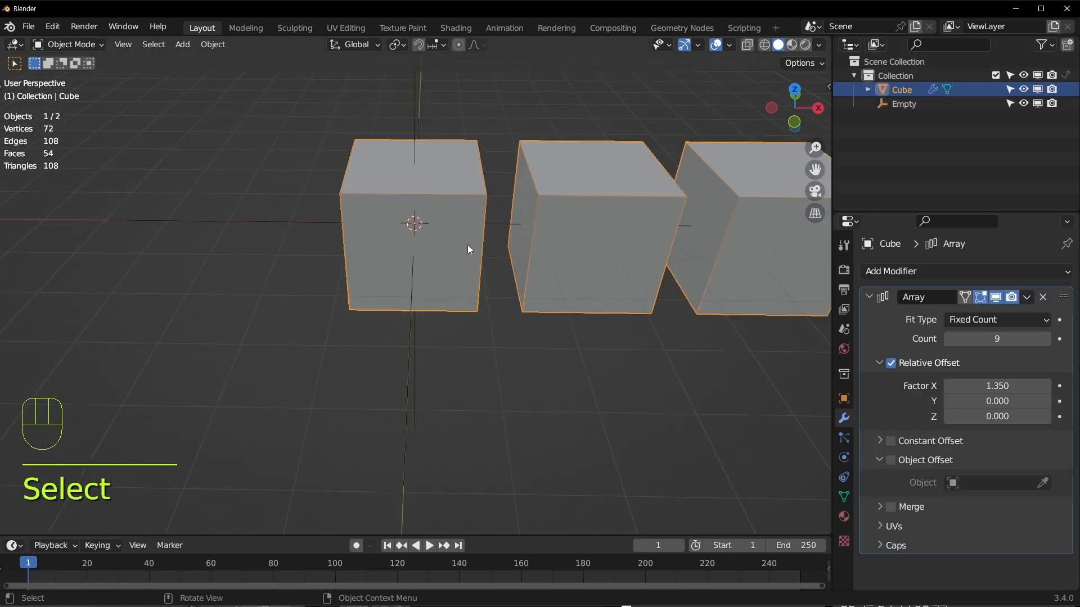
click(890, 460)
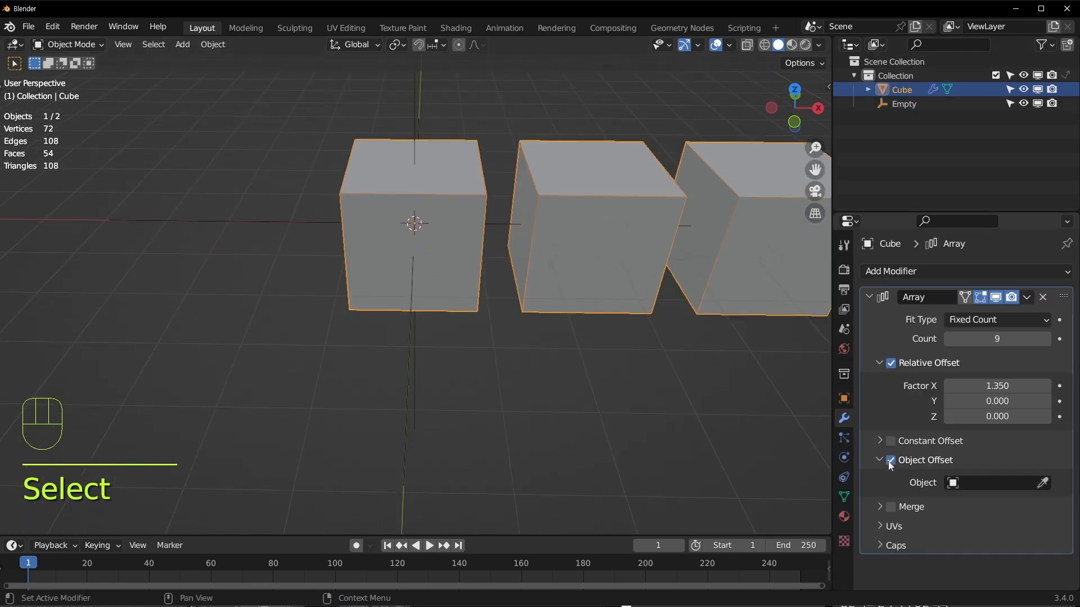
click(977, 482)
click(925, 321)
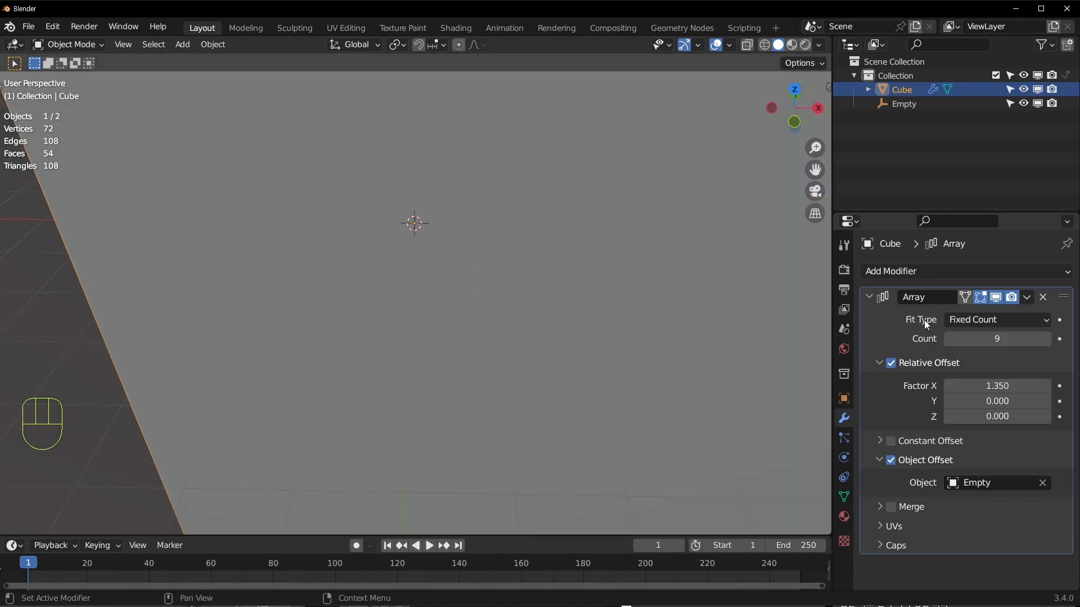
Select the empty, clear its scale and show its transform values beside the 3D view.
key(KP_Decimal)
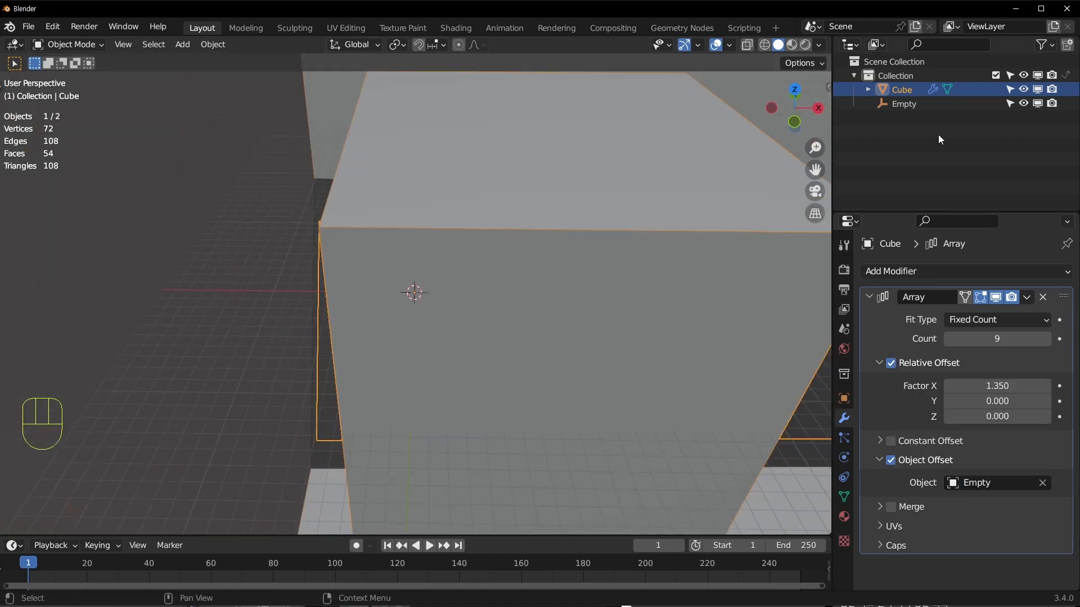
click(916, 105)
middle_drag(387, 181, 378, 196)
key(alt+s)
key(n)
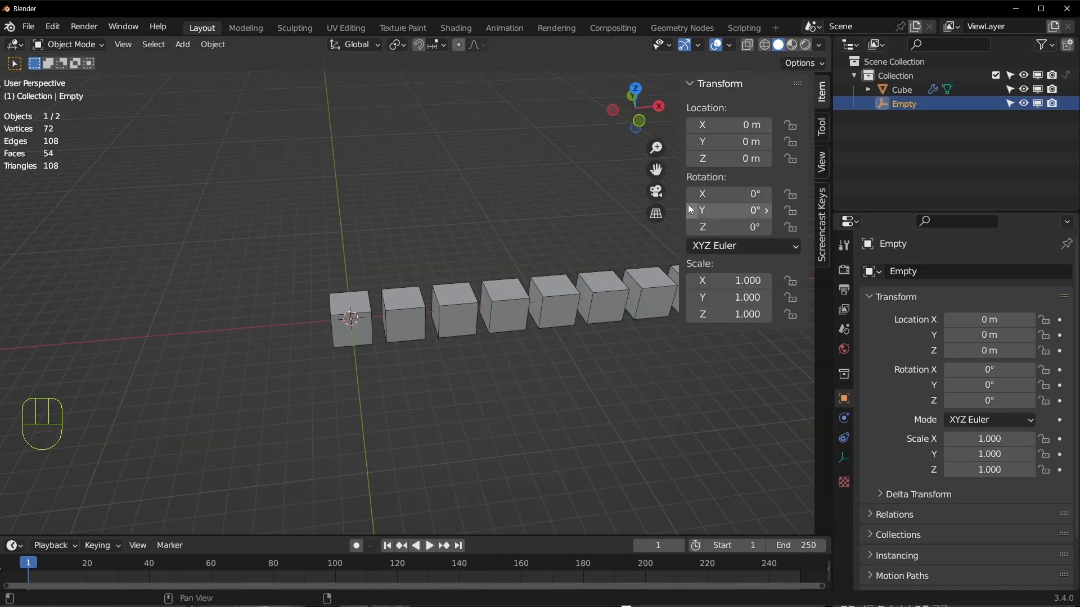
Try moving the empty along X to change the array's spacing and undo the move.
drag(731, 125, 790, 125)
key(ctrl+z)
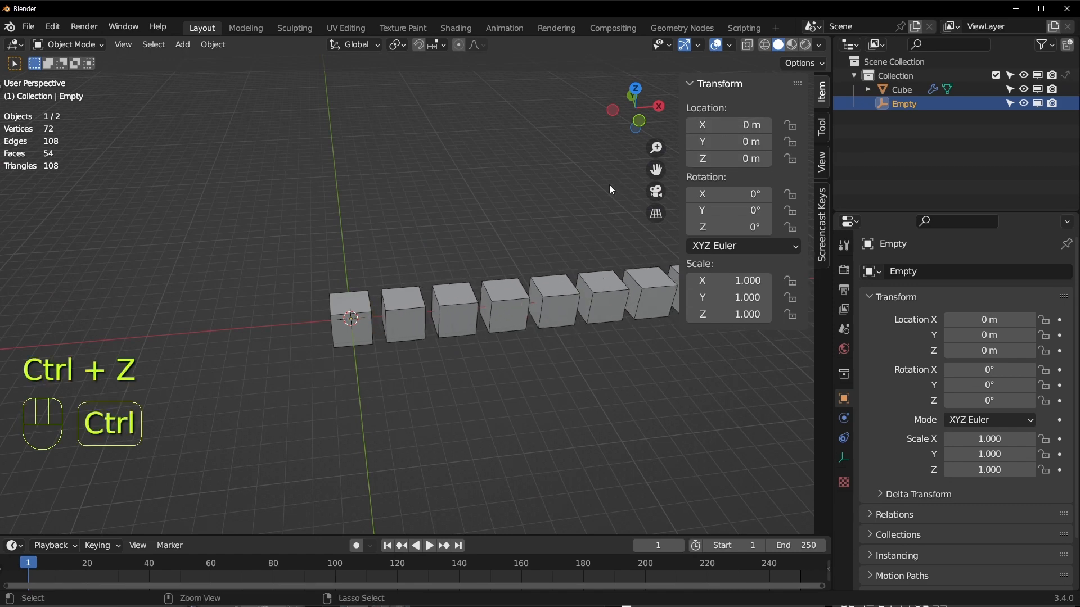
shift+middle_drag(609, 185, 444, 342)
Select the empty and rotate it -11.8° around Z to bend the row of cubes, after undoing a first trial rotation.
click(865, 184)
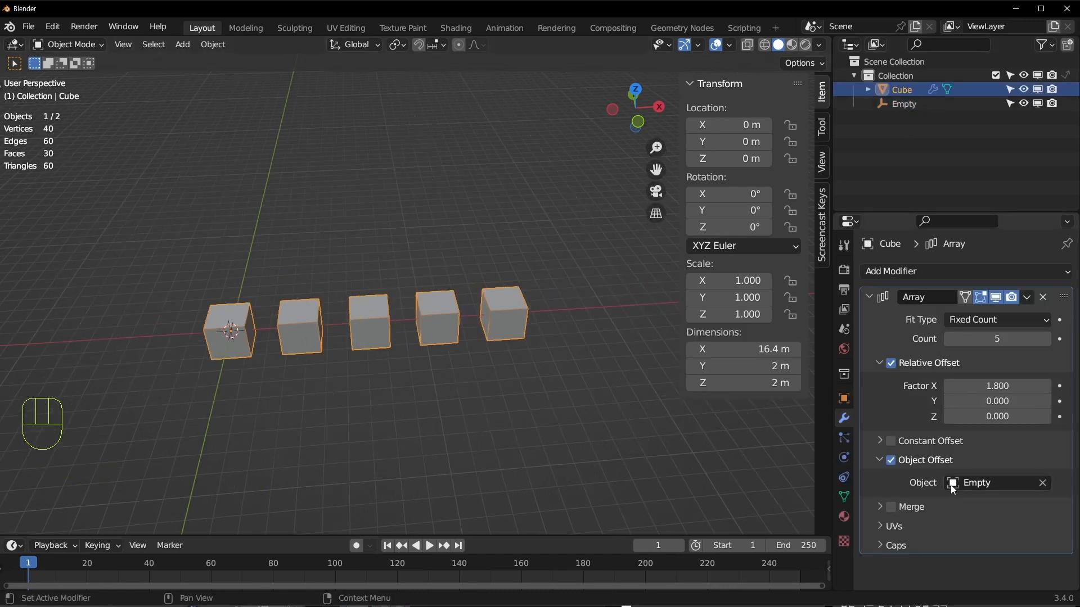
click(890, 103)
shift+middle_drag(420, 364, 439, 346)
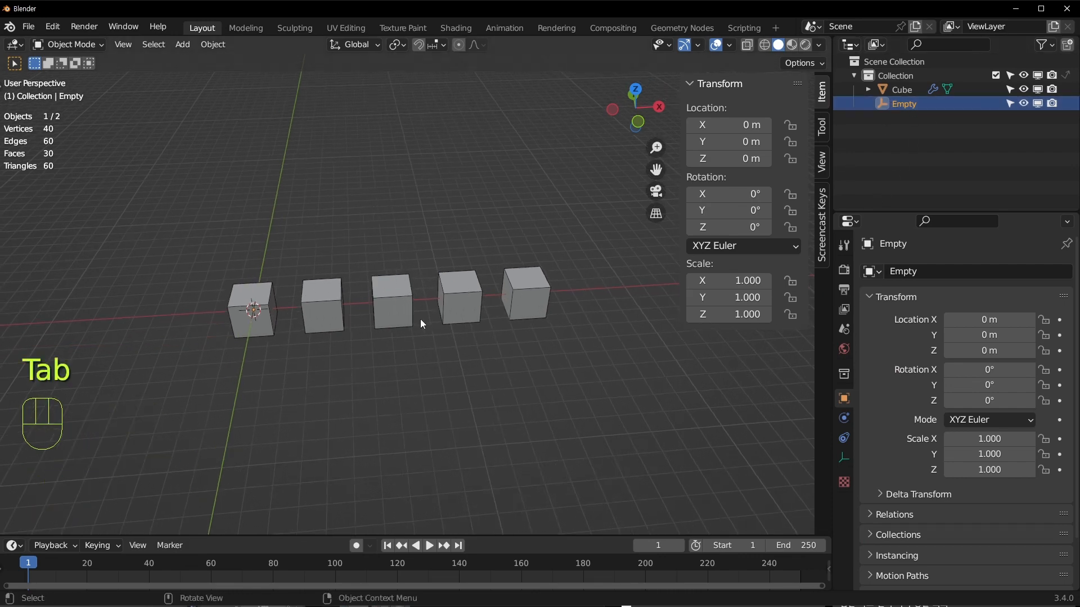
key(r)
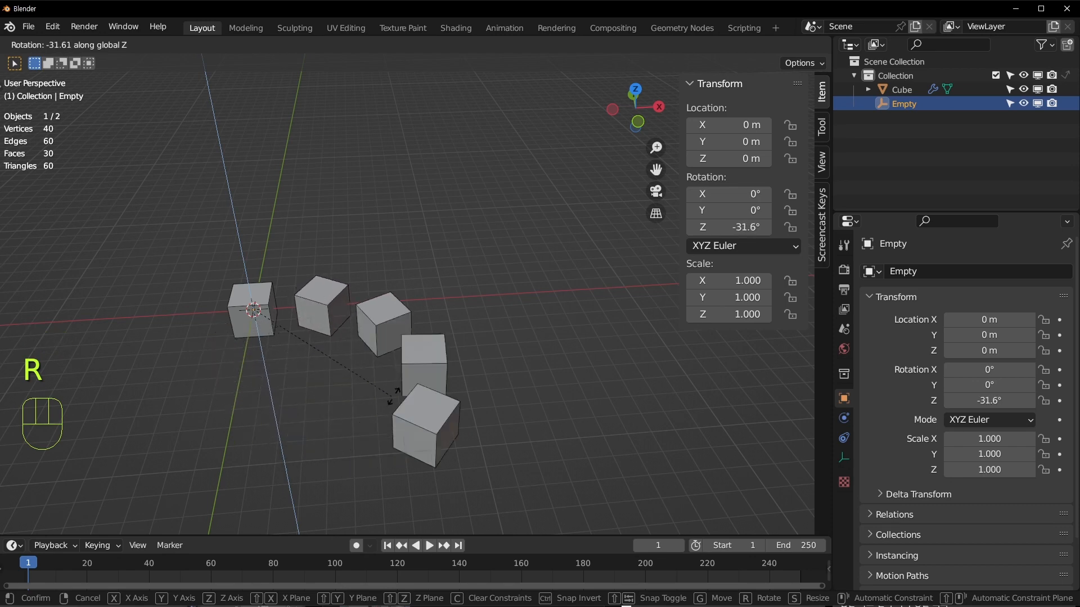
click(451, 350)
key(ctrl+z)
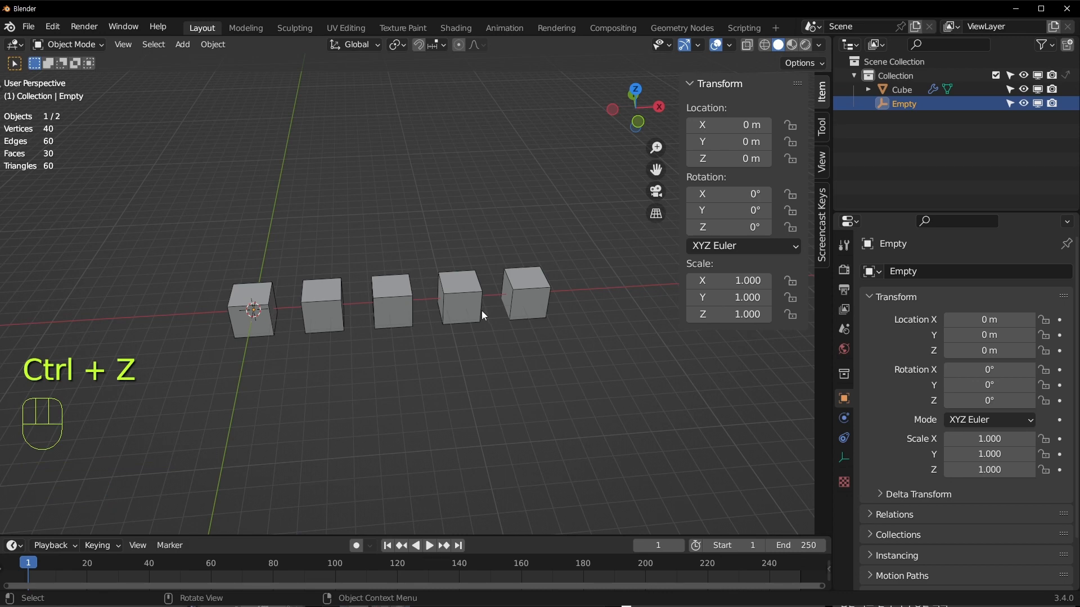
key(r)
click(470, 359)
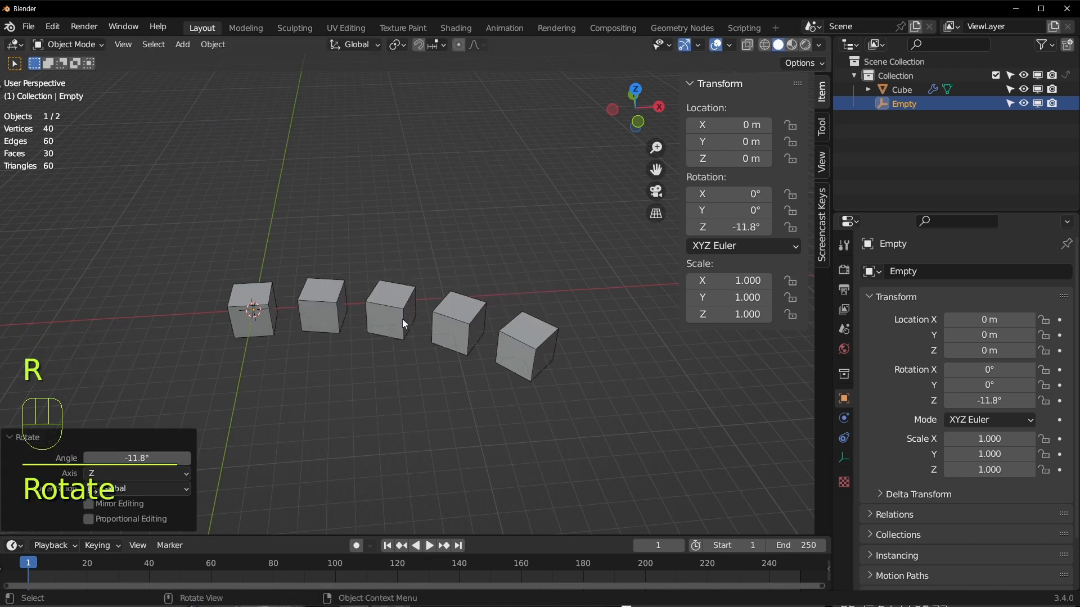
Select the cube array and raise the Array modifier's count to 30 to close the curve into a ring.
click(470, 318)
drag(997, 339, 1046, 340)
scroll(663, 386, down, 3)
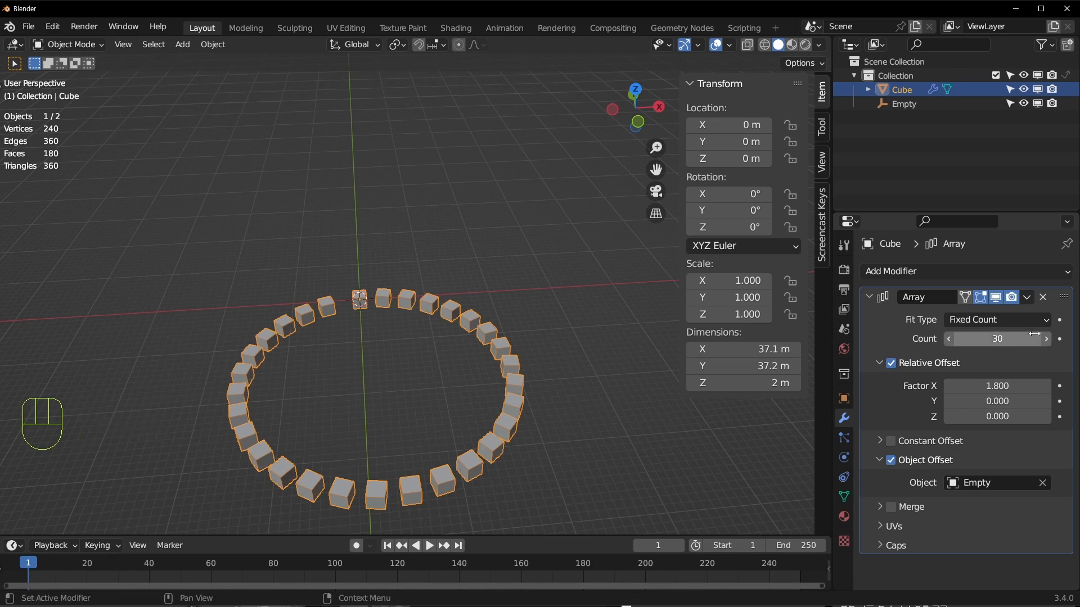
click(950, 338)
Select the empty, scale it uniformly to about 1.03 to grow the copies progressively, and undo the scaling.
click(889, 105)
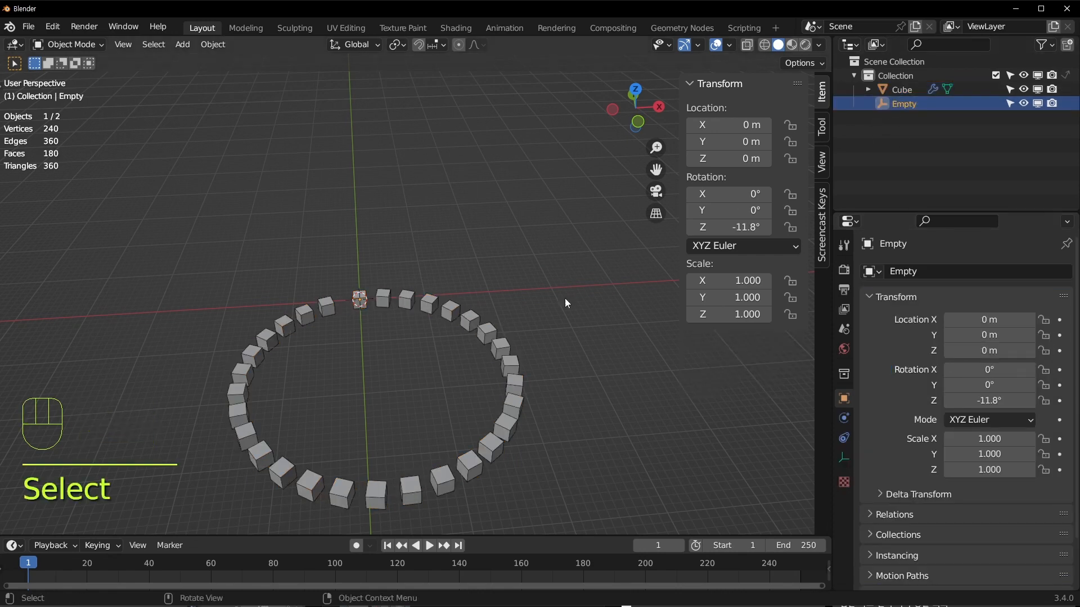
key(s)
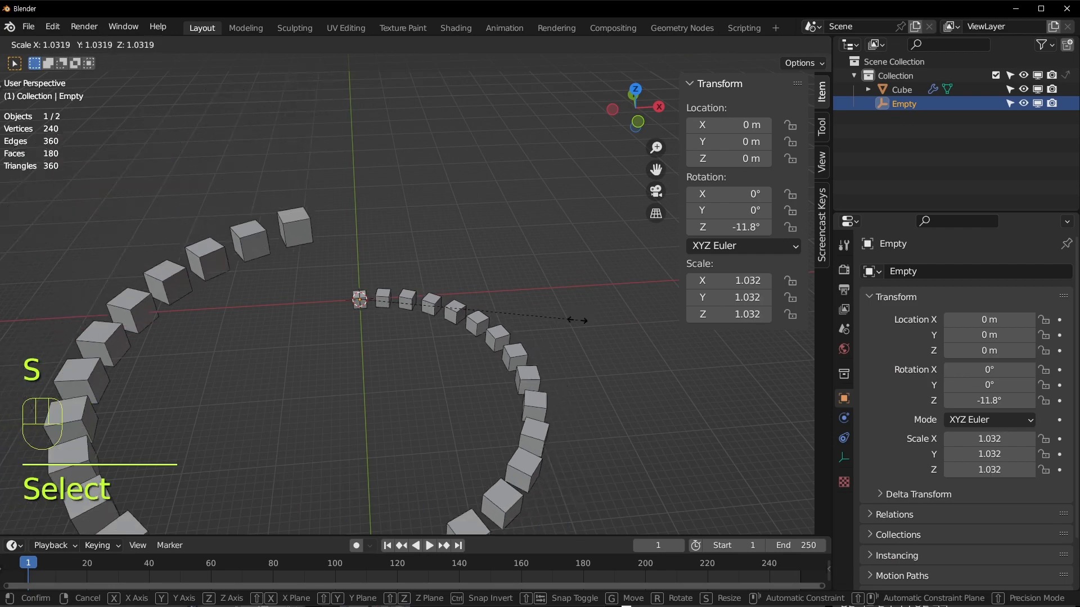
click(574, 316)
key(ctrl+z)
Scale the empty to 1.110 along Z to stretch the copies in height, and undo the scaling.
key(s)
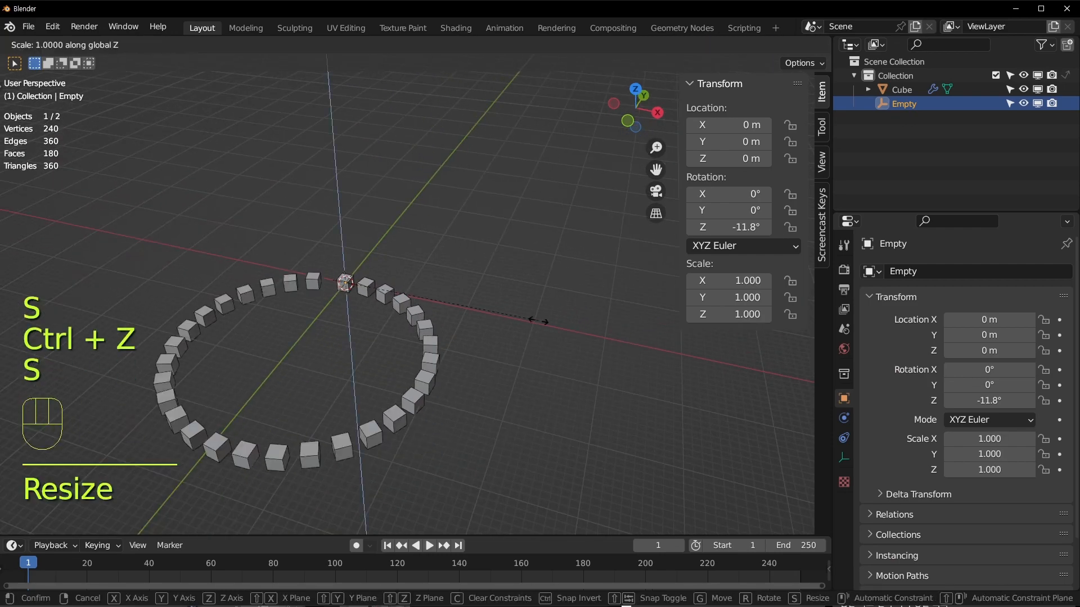
key(z)
click(504, 317)
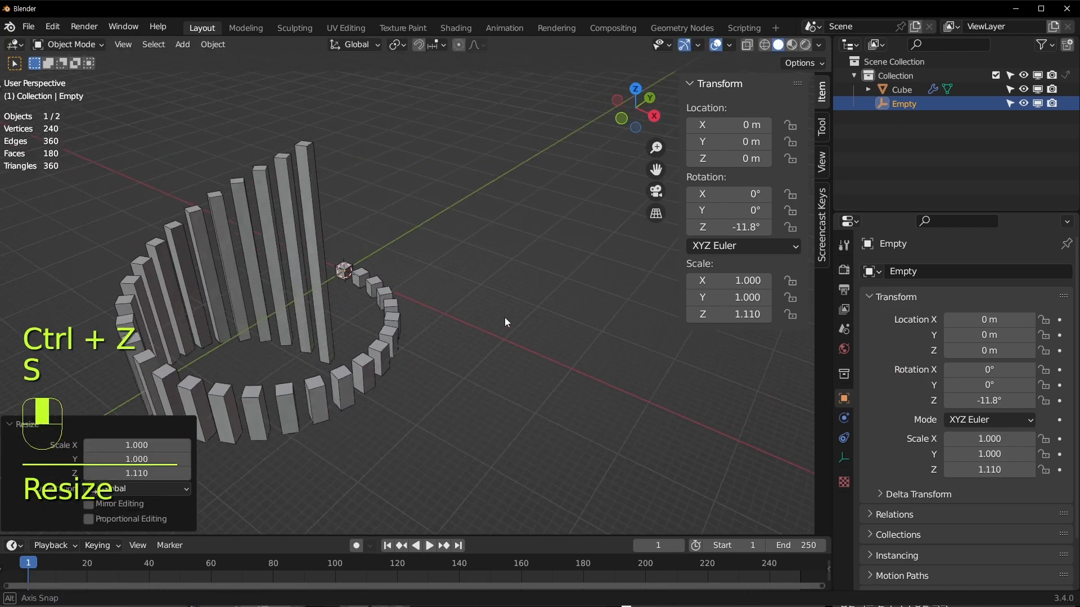
key(ctrl+z)
Scale the empty by about 1.1 along global X to skew the copies outward, and undo the scaling.
key(s)
key(x)
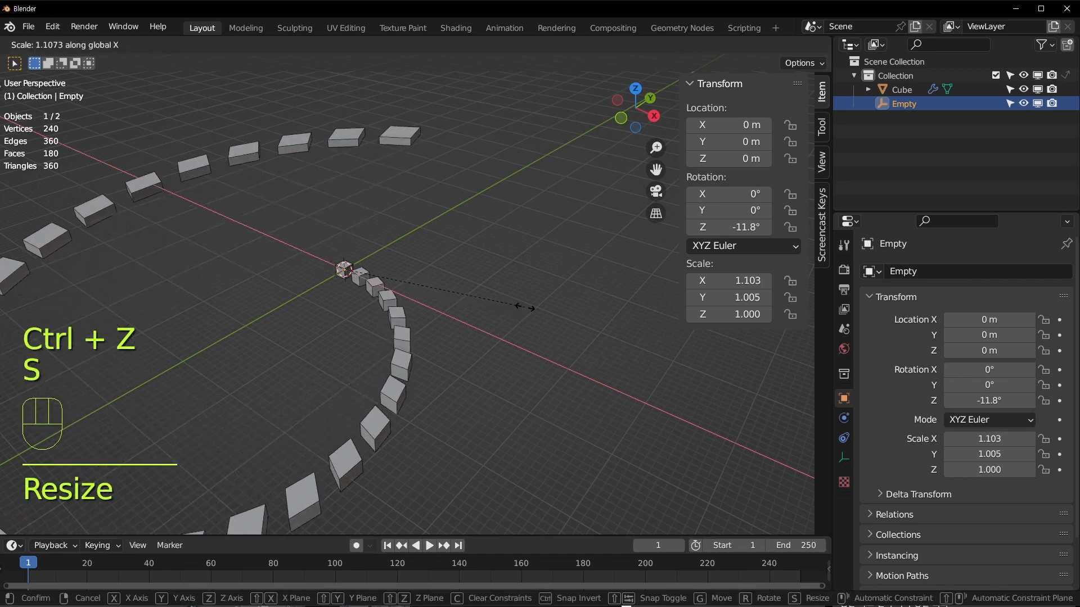
click(531, 304)
key(ctrl+z)
middle_drag(444, 304, 479, 302)
Move the empty up along Z to turn the ring into a spiral and set its Z location to 1 m.
key(g)
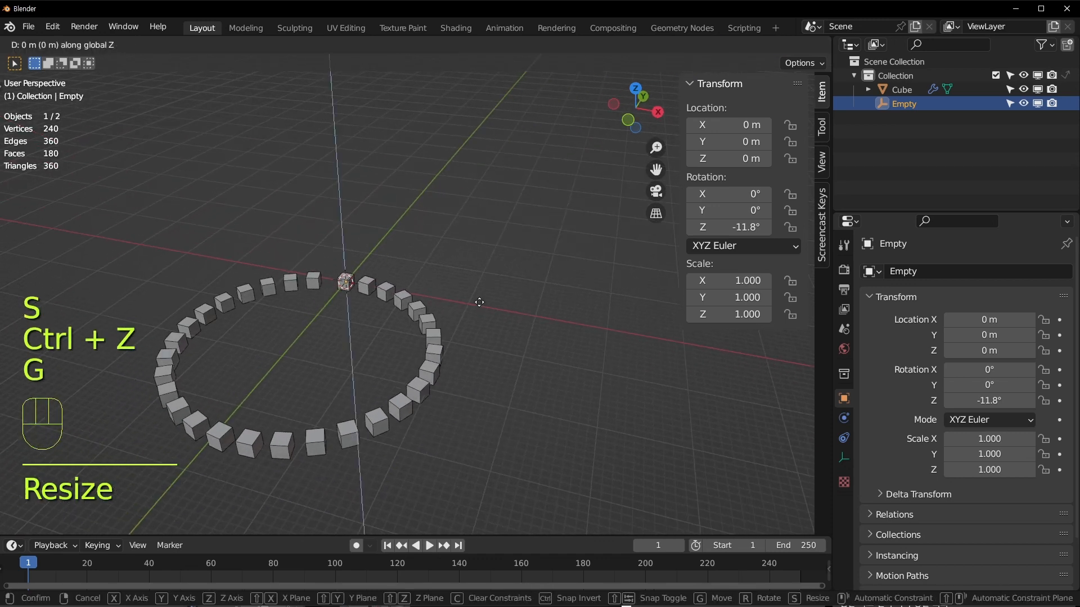
key(z)
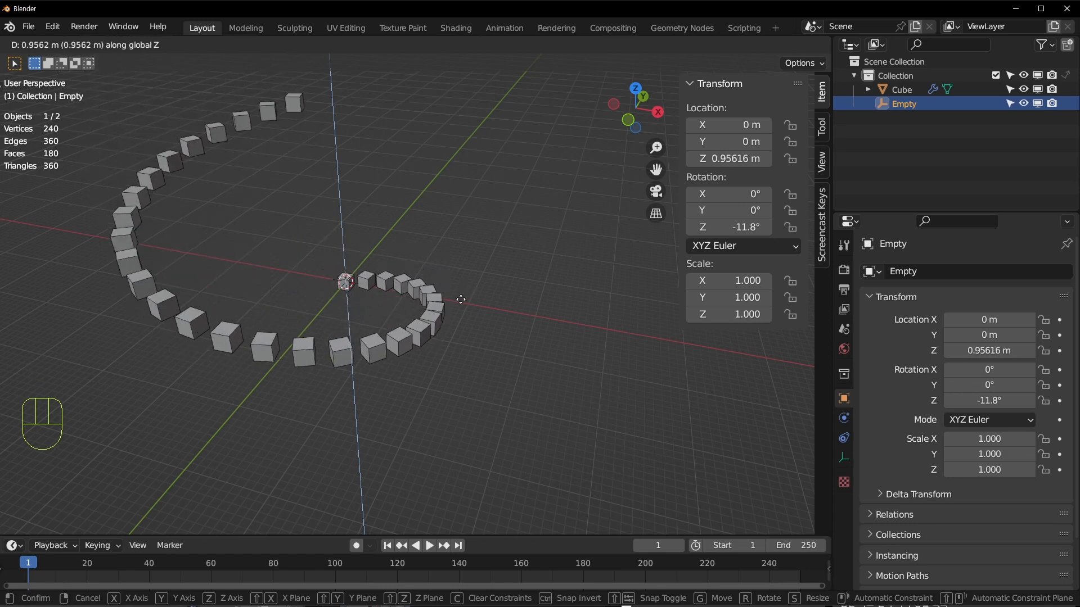
click(433, 306)
middle_drag(433, 306, 398, 302)
key(g)
click(726, 158)
double_click(725, 158)
text(1)
key(Return)
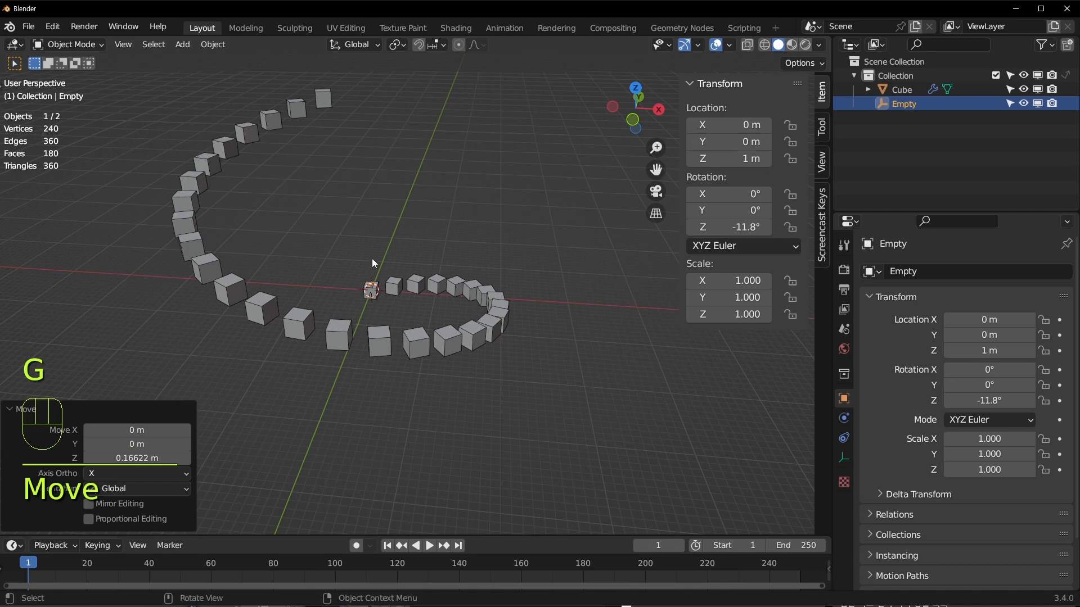
Set the empty's Z rotation to 15° to curve the spiral in the opposite direction.
scroll(354, 286, up, 3)
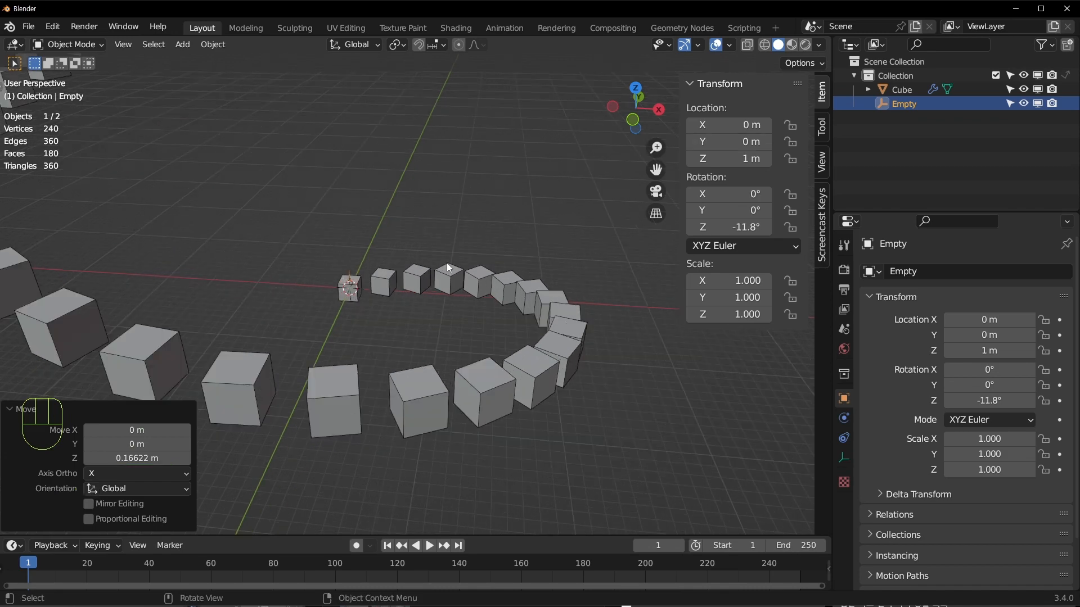
drag(721, 227, 748, 227)
middle_drag(450, 281, 476, 326)
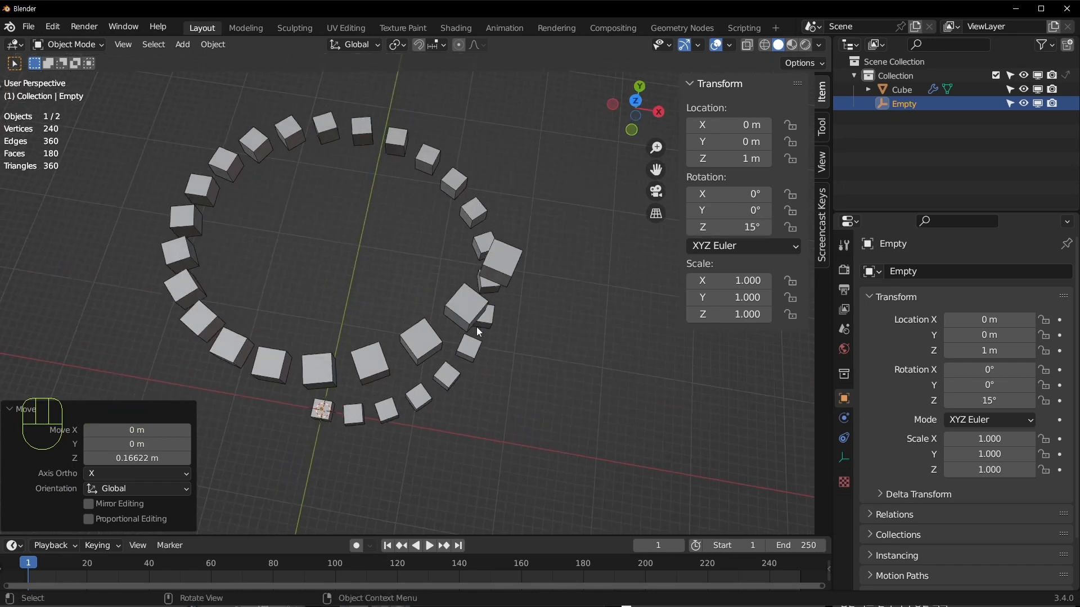
Set the empty's Z location to 0 m to flatten the spiral into a ring.
middle_drag(268, 154, 388, 337)
click(728, 158)
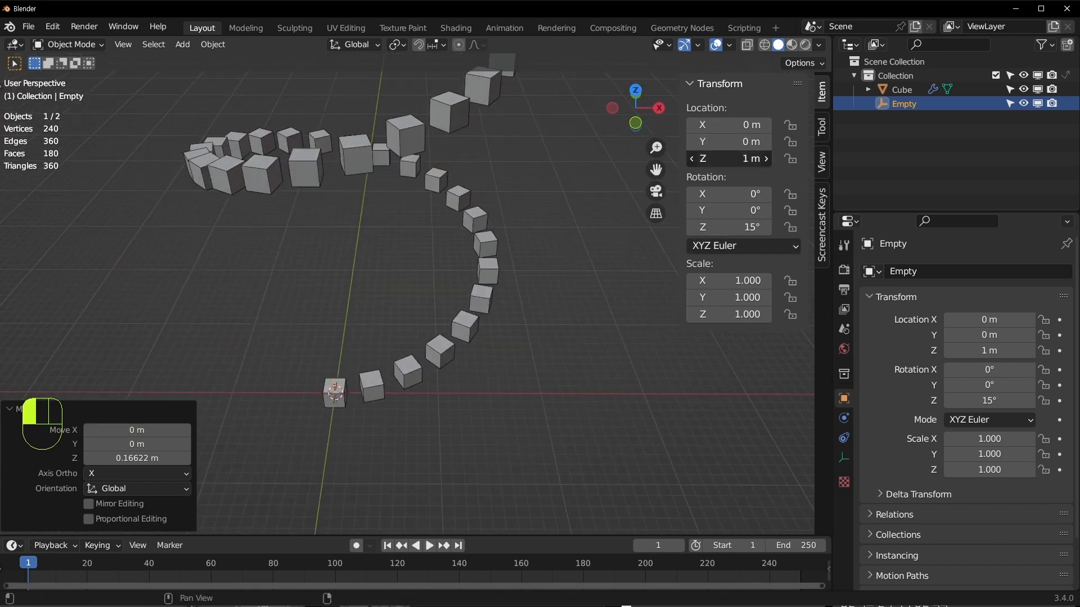
text(0)
key(Return)
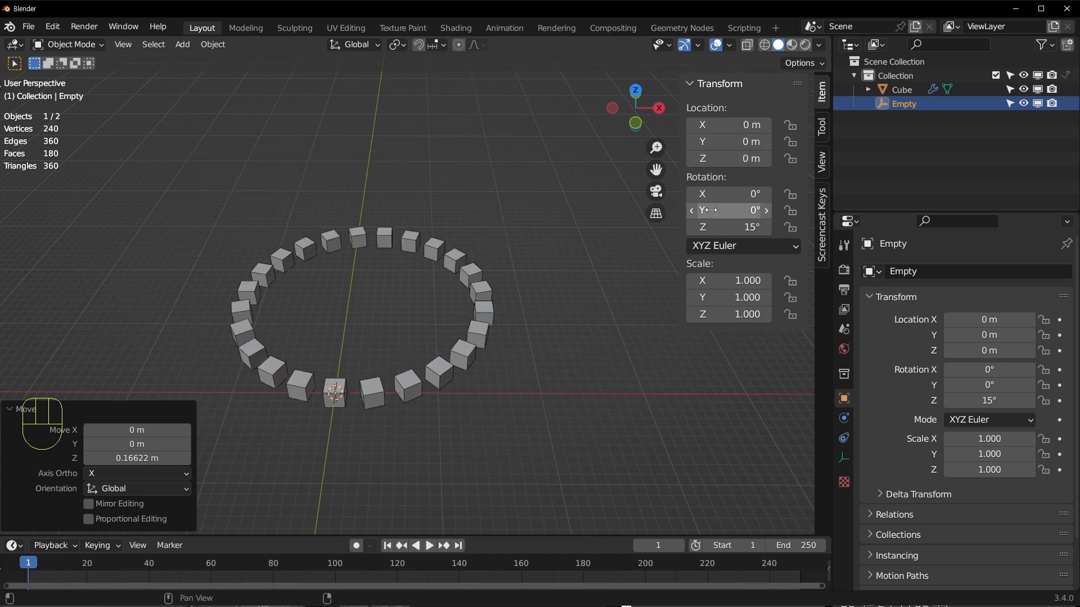
Remove the Array modifier from the cube.
click(902, 89)
click(1043, 298)
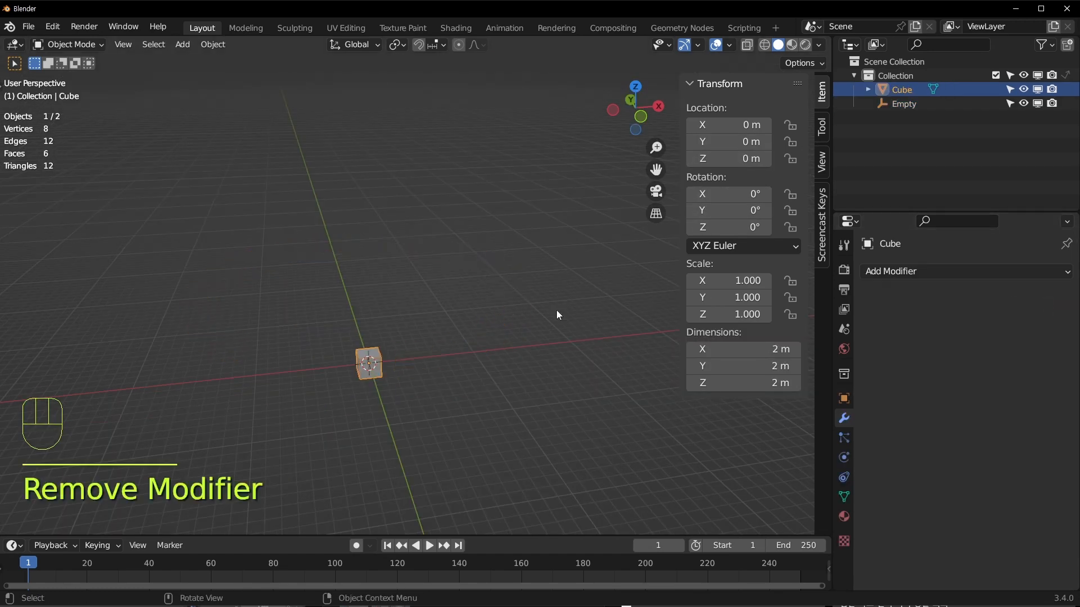
key(shift+c)
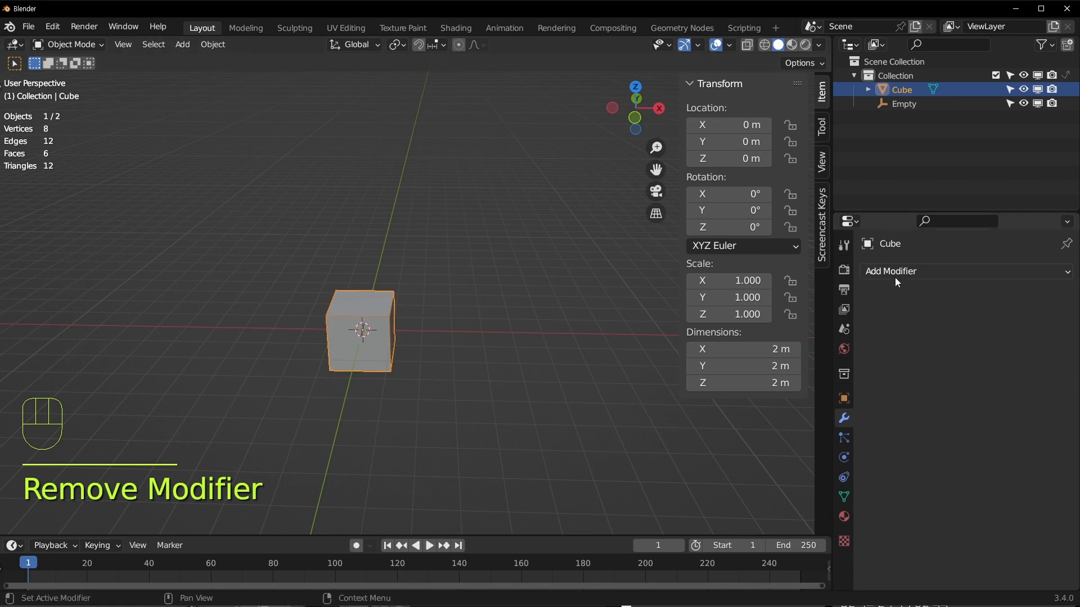
scroll(518, 359, up, 3)
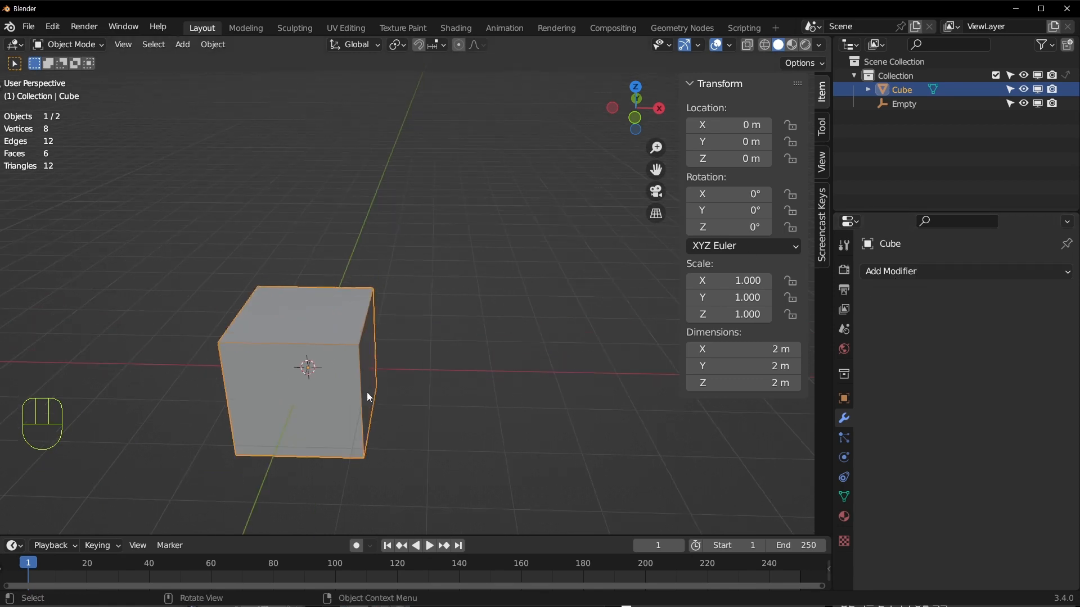
In Edit Mode, move all of the cube's geometry about 2 m along global X, leaving its origin in place.
click(323, 389)
shift+middle_drag(323, 390, 396, 334)
middle_drag(533, 305, 509, 324)
key(Tab)
key(a)
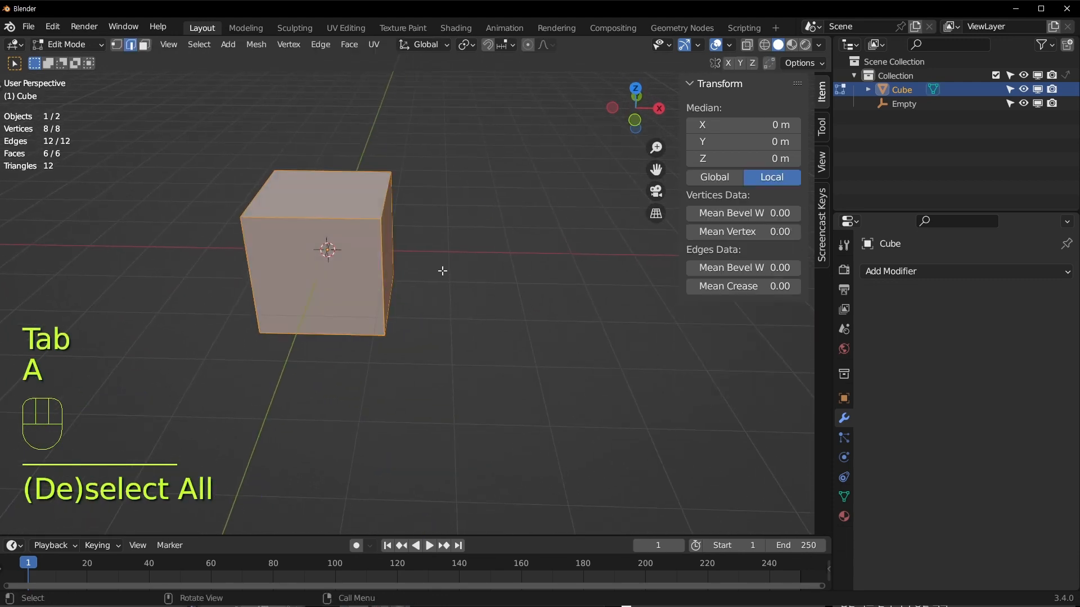
middle_drag(398, 258, 399, 268)
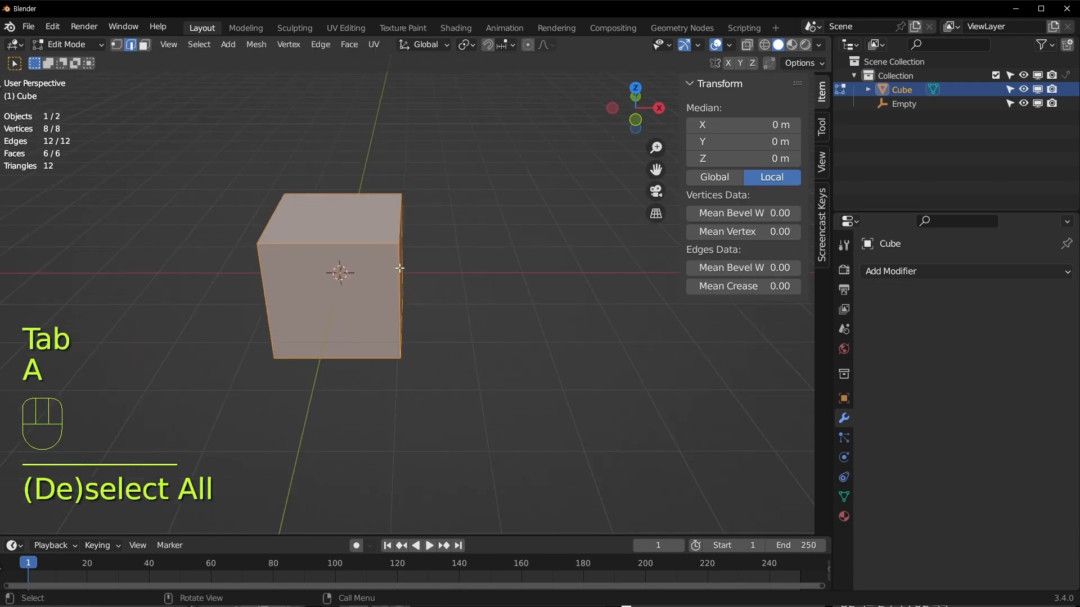
key(g)
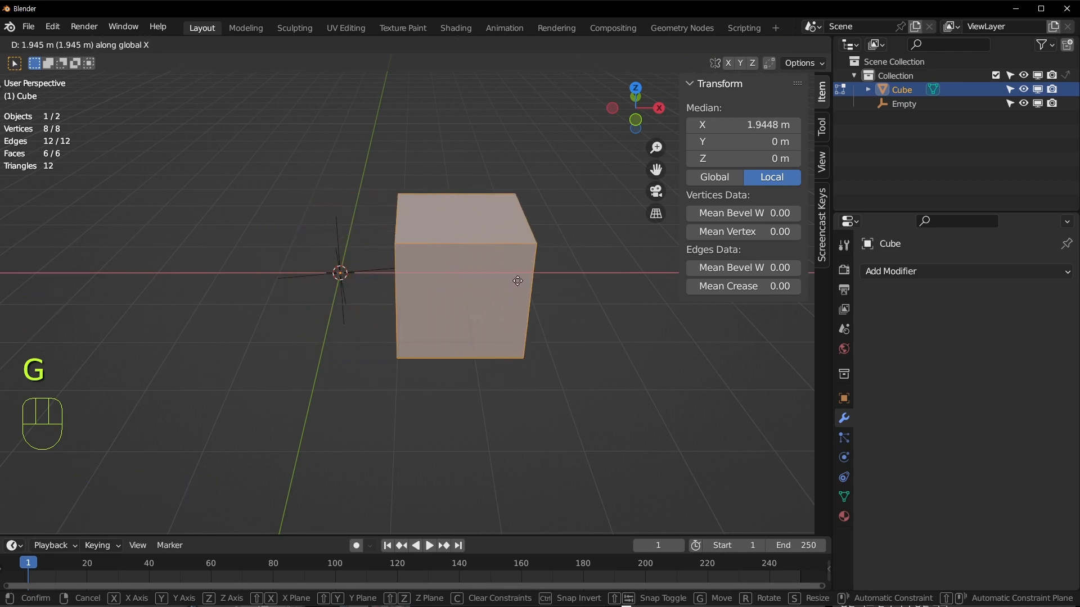
click(518, 280)
key(Tab)
Delete the empty at the world origin.
click(344, 277)
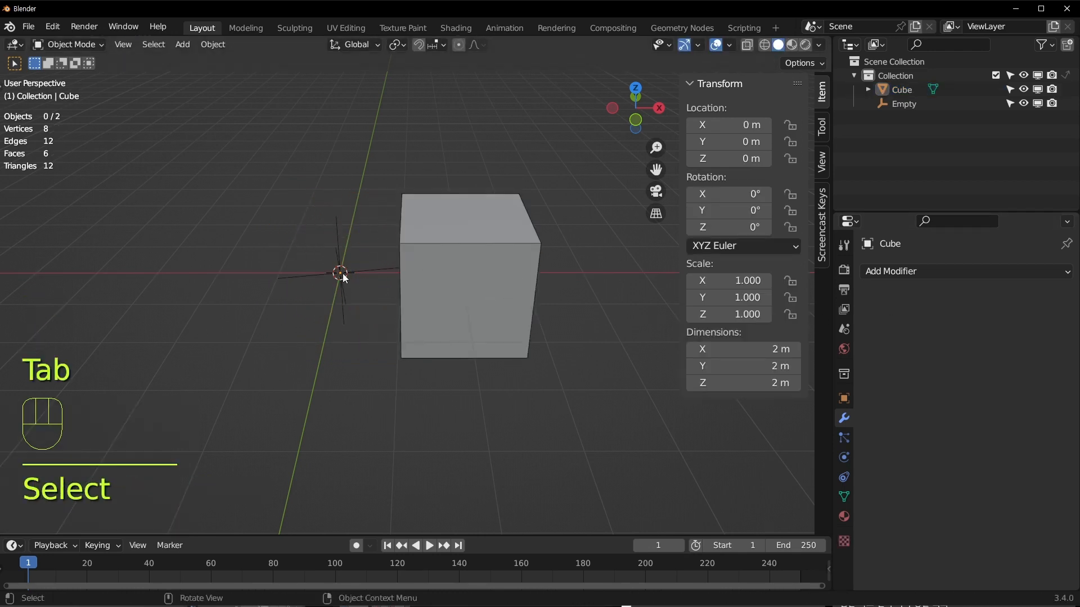
key(x)
click(340, 270)
Add a Mirror modifier on the X axis to the cube and compare the original with its mirrored copy in Edit Mode.
click(565, 300)
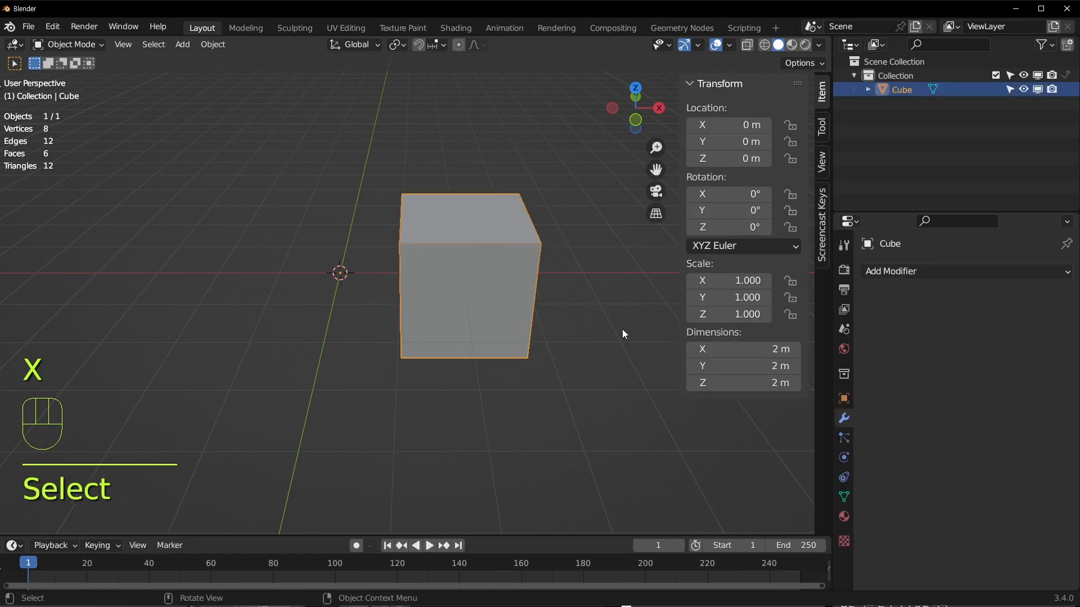
click(960, 272)
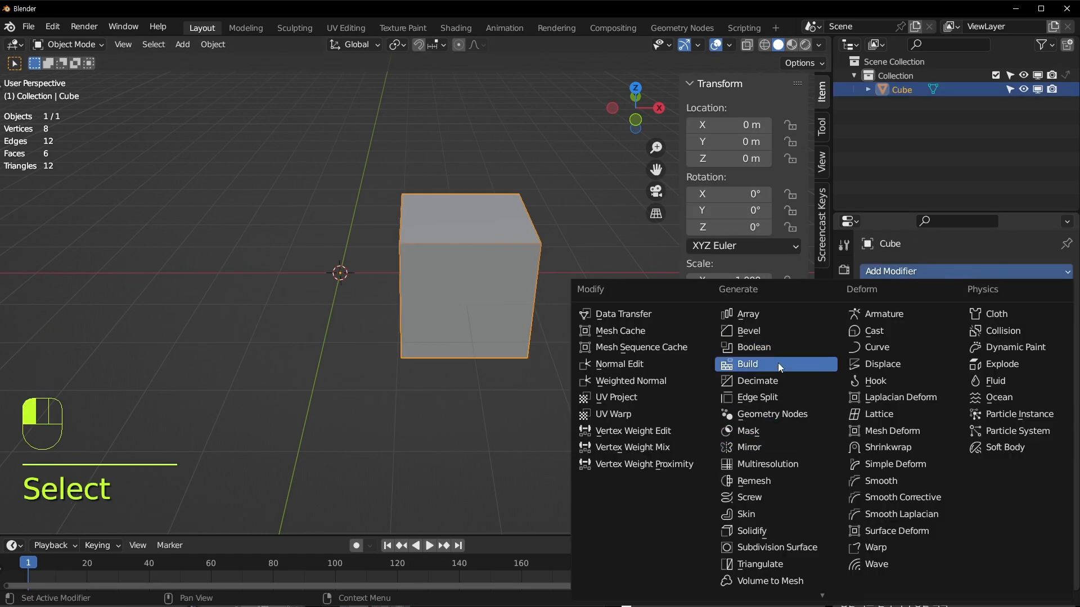
click(770, 447)
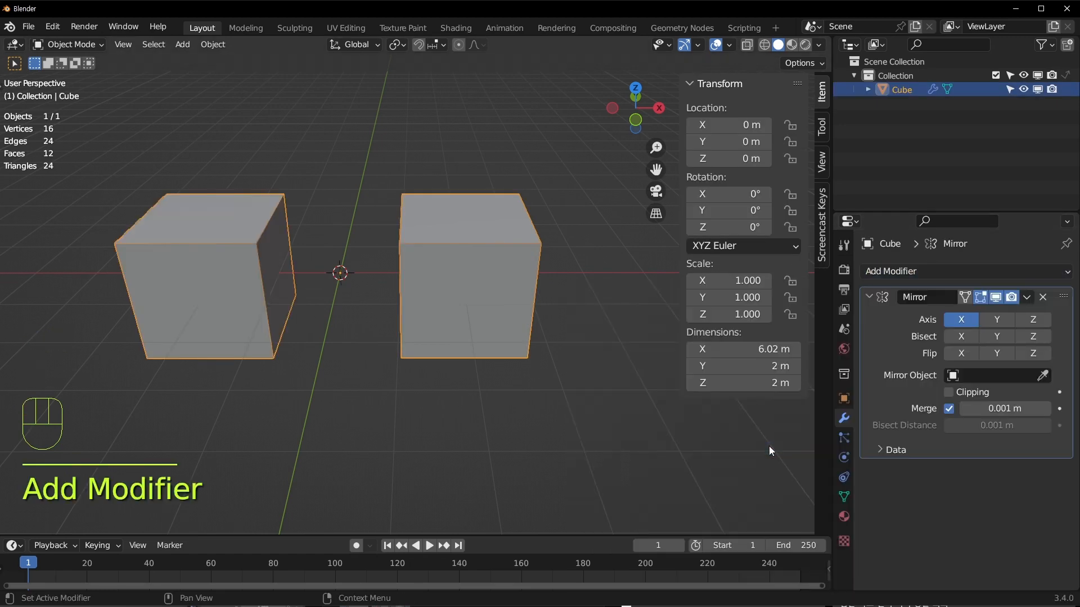
shift+middle_drag(461, 321, 471, 388)
click(479, 333)
key(Tab)
key(Tab)
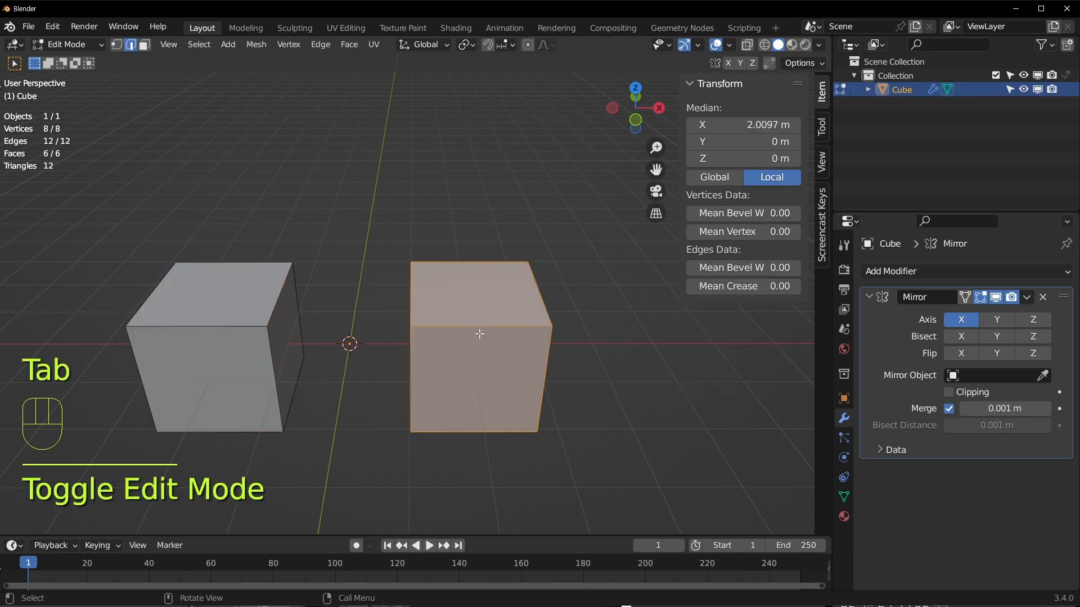
Activate the Move tool to display the cube's origin between the two mirrored halves.
key(shift+space)
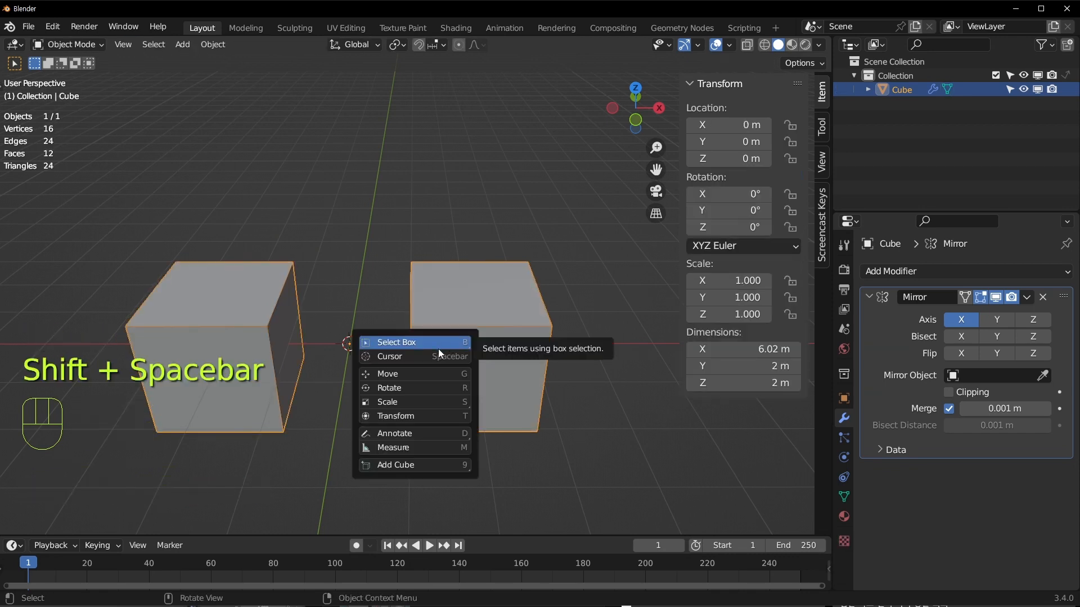
click(426, 372)
click(400, 346)
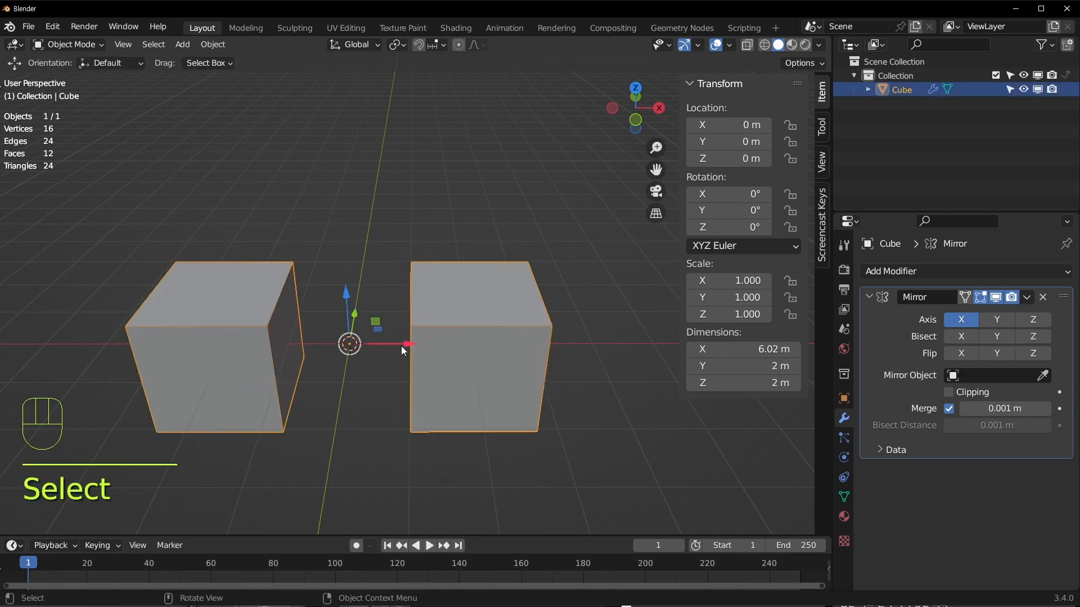
scroll(372, 336, up, 5)
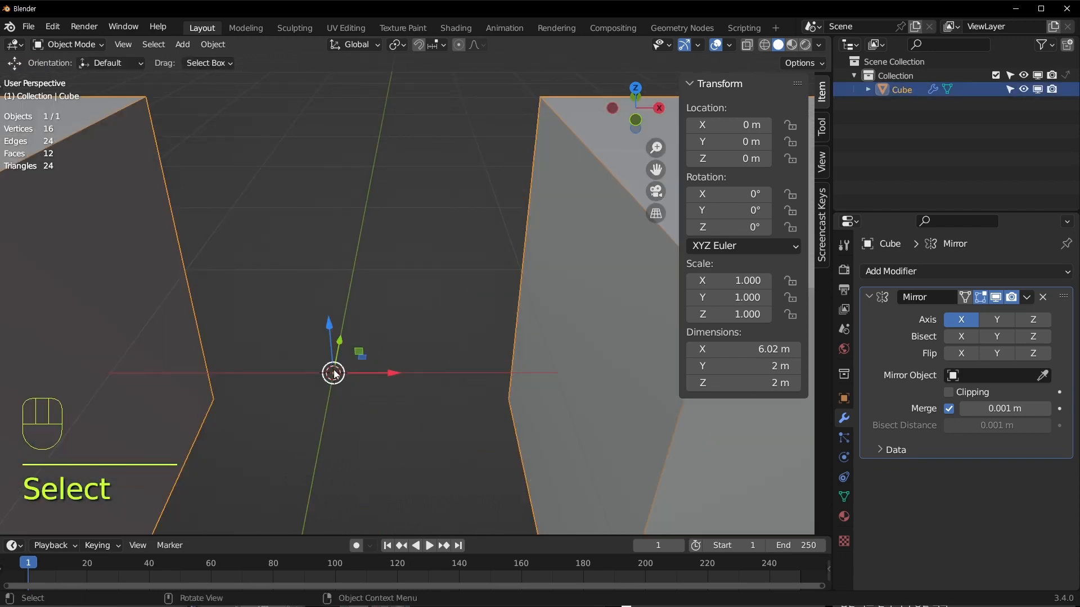
scroll(338, 371, down, 5)
Hide the Mirror modifier in the viewport, undoing trial moves of the cube object made before and after hiding it.
mouse_move(453, 316)
mouse_down()
mouse_move(494, 315)
mouse_move(436, 316)
mouse_up()
key(ctrl+z)
click(995, 297)
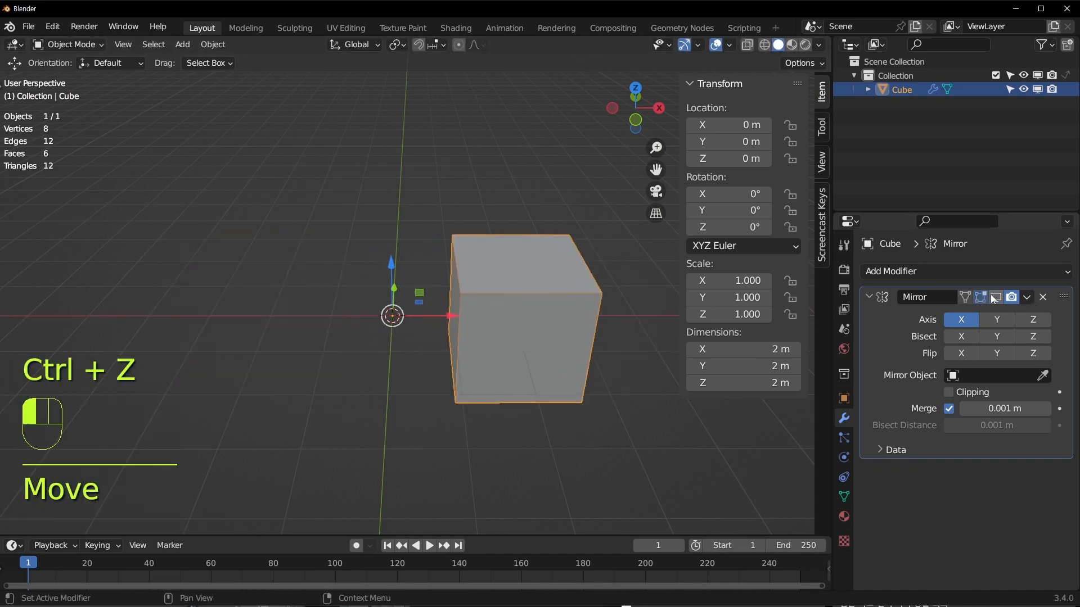
key(g)
key(ctrl+z)
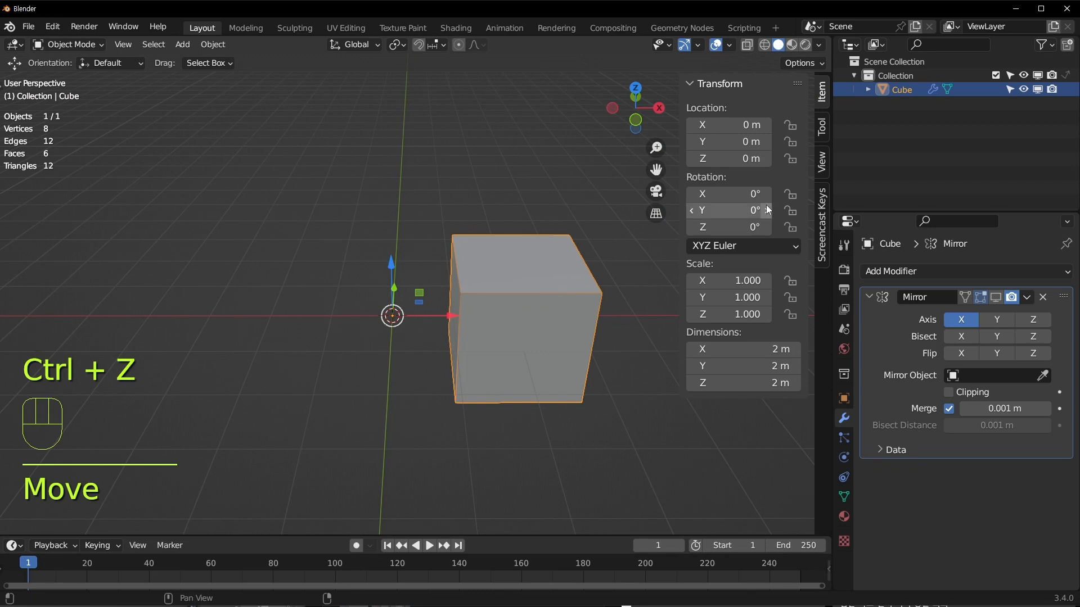
Set the median X of the cube's geometry to 0 m in Edit Mode and show the Mirror modifier in the viewport again.
key(Tab)
double_click(750, 124)
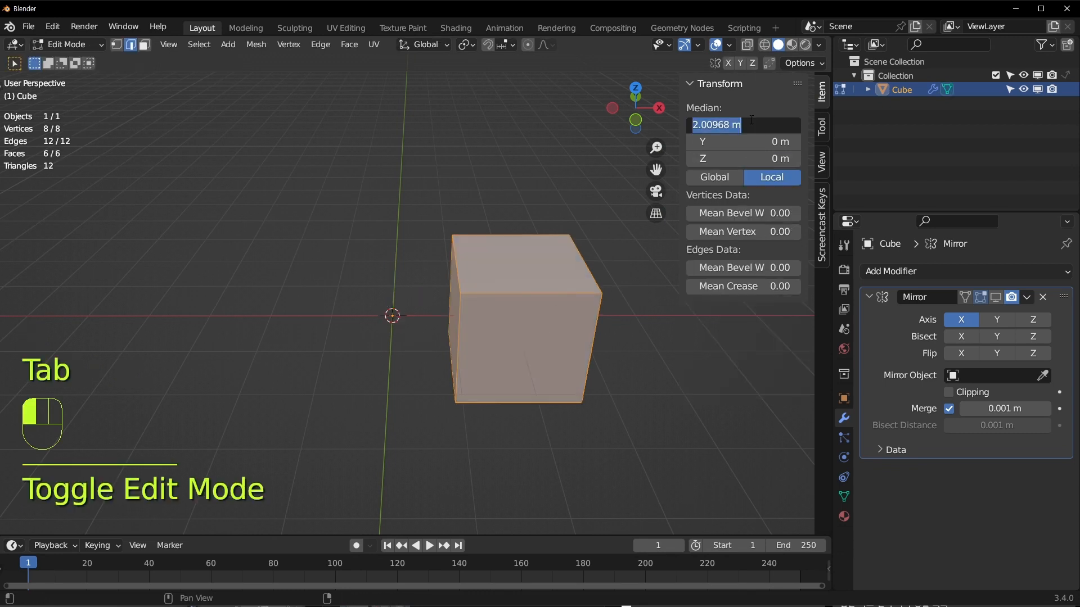
text(0)
key(Return)
key(Tab)
click(996, 298)
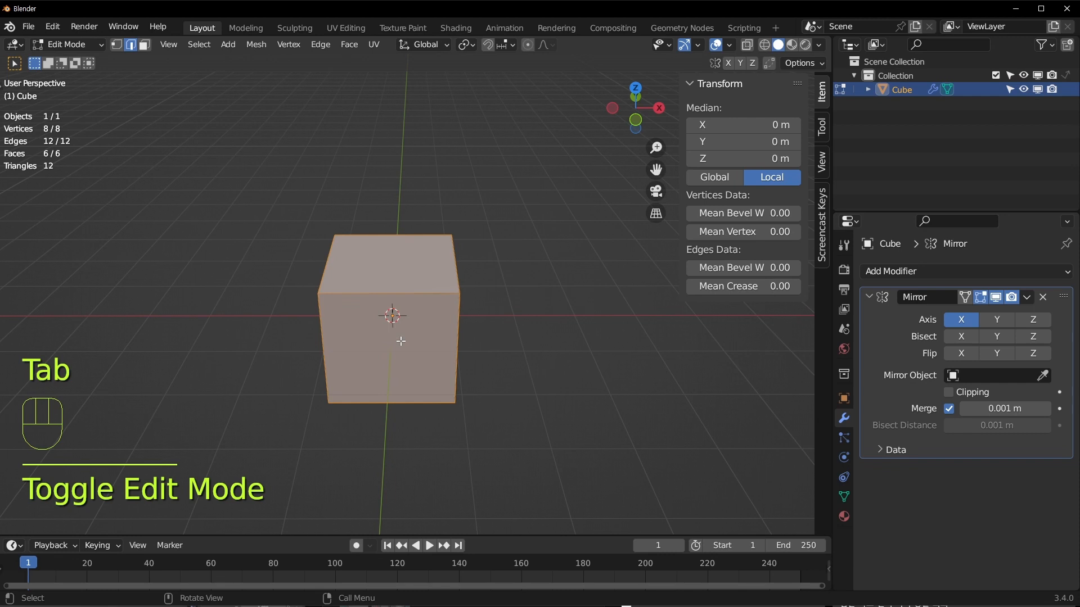
key(g)
key(ctrl+z)
key(Tab)
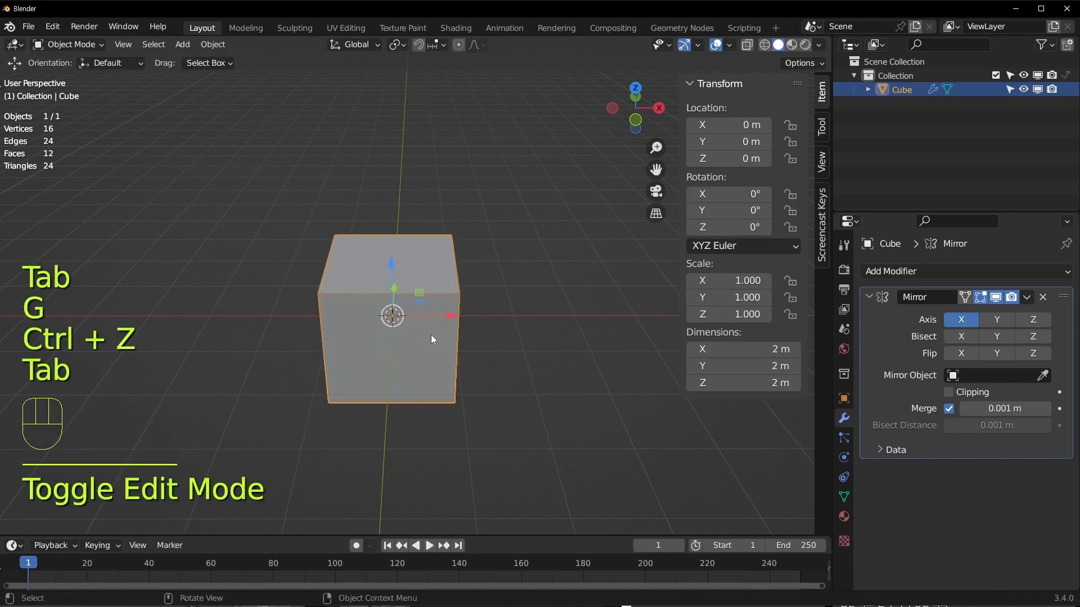
Move the cube's geometry about 1.59 m along global X in Edit Mode to separate it from its mirrored copy.
key(Tab)
key(g)
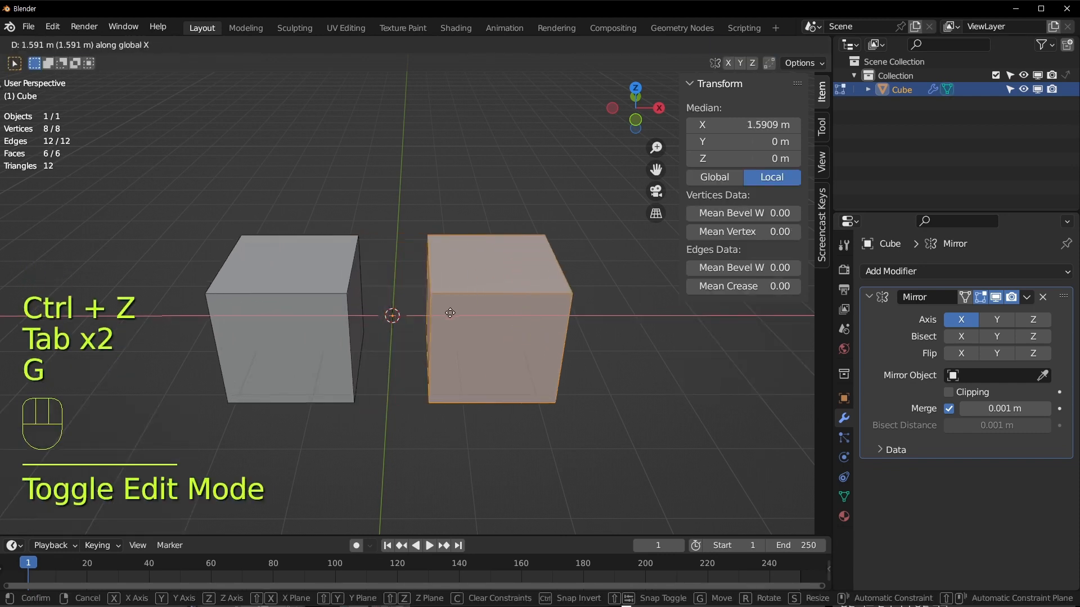
click(415, 275)
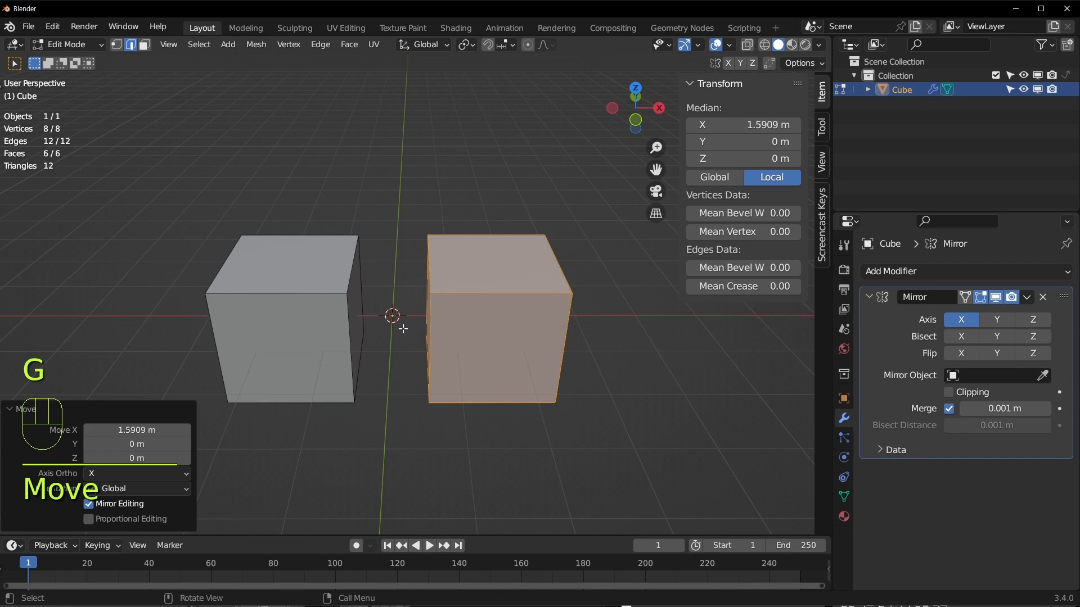
key(Tab)
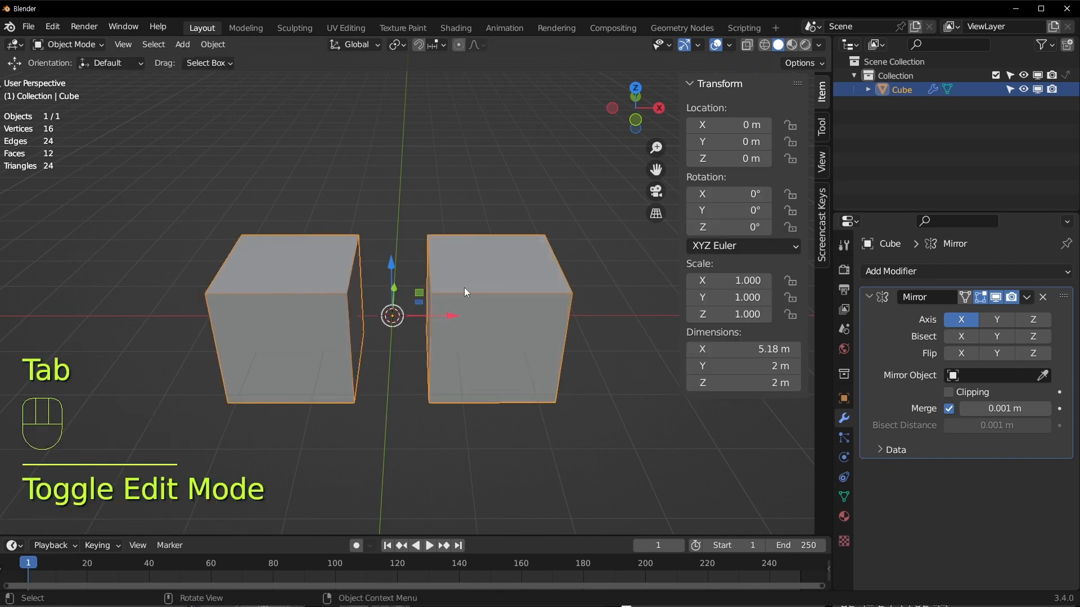
Move the cube object about 1.91 m along X in Object Mode and compare its origin and mirrored halves in Edit Mode.
click(464, 288)
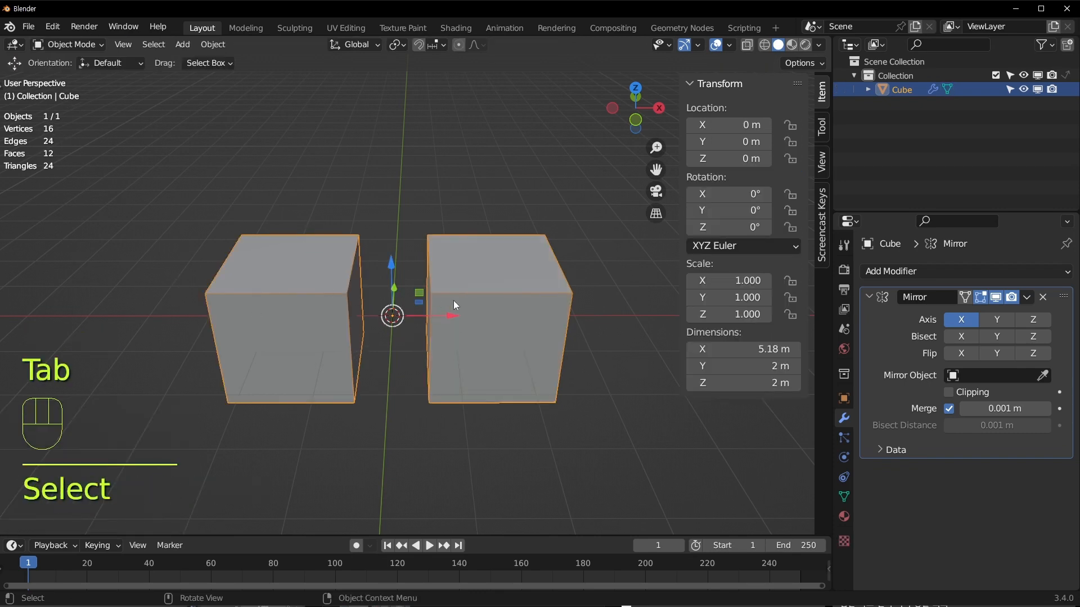
drag(452, 316, 568, 316)
shift+middle_drag(436, 351, 368, 374)
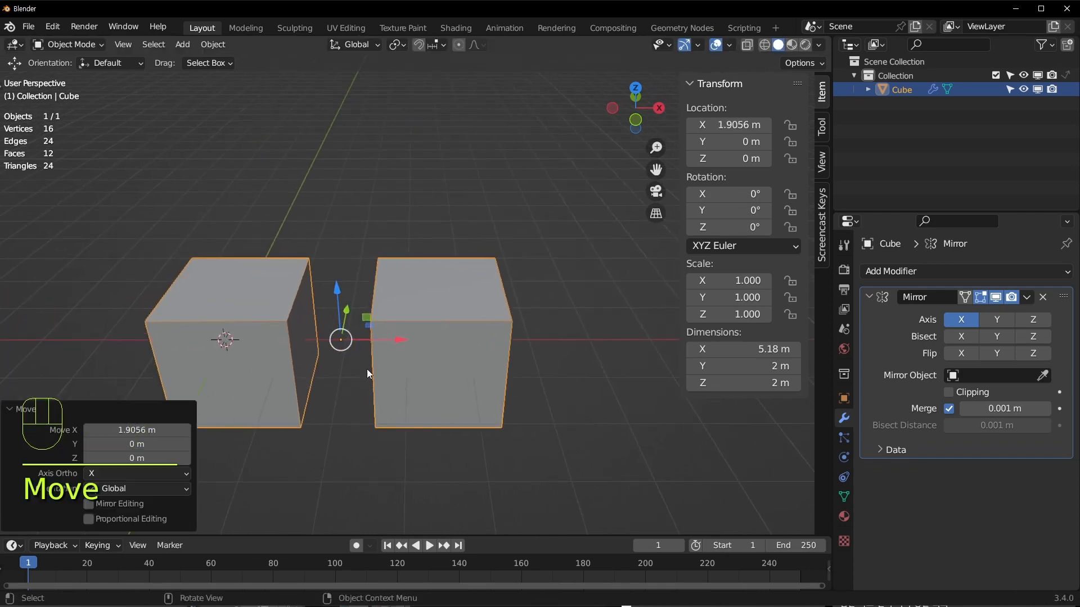
key(Tab)
key(Tab)
key(Tab)
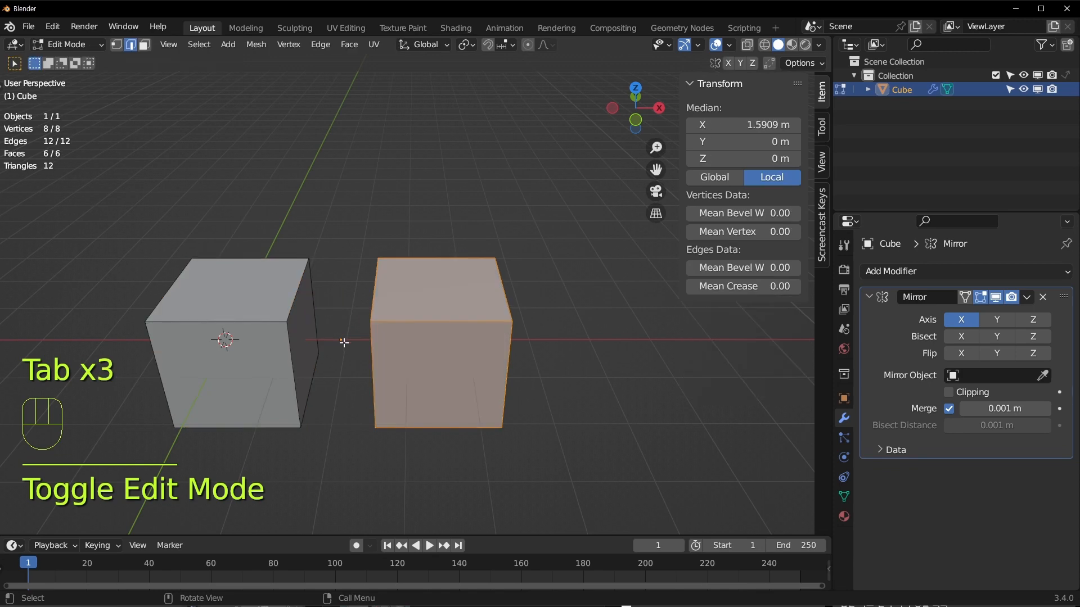
middle_drag(274, 288, 415, 299)
key(Tab)
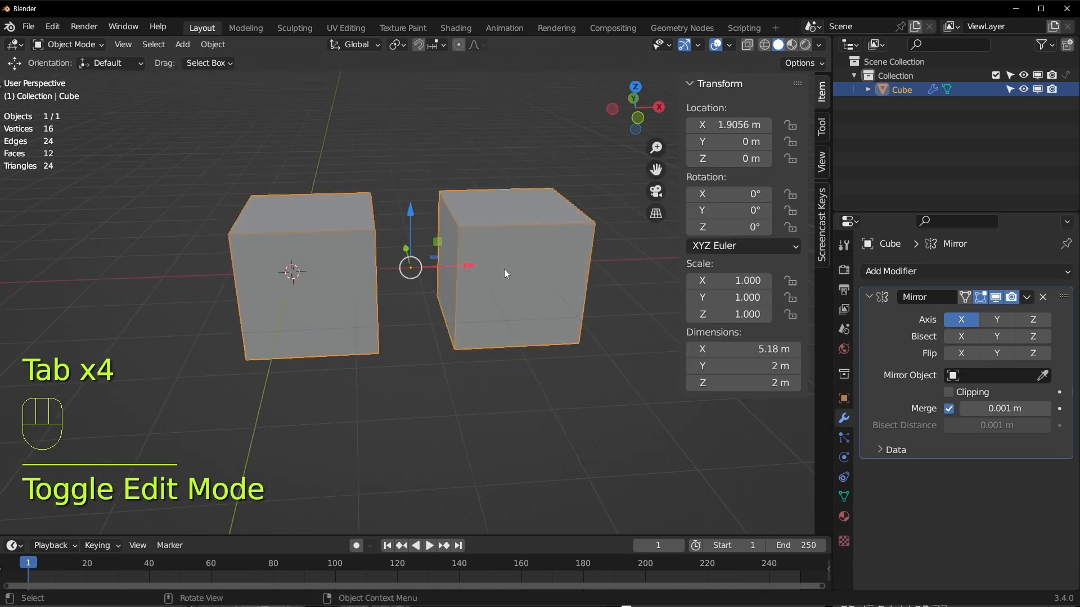
Set the cube object's X location to 0 m.
click(731, 125)
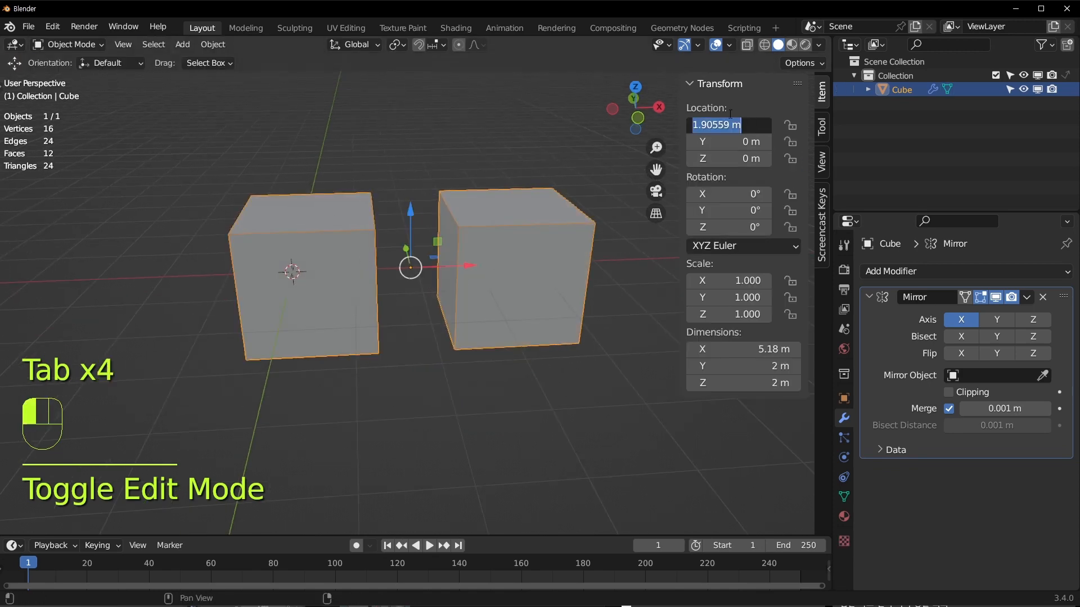
text(0)
key(Return)
Delete the mirrored cube and add a Monkey mesh in its place.
shift+middle_drag(424, 292, 444, 337)
key(x)
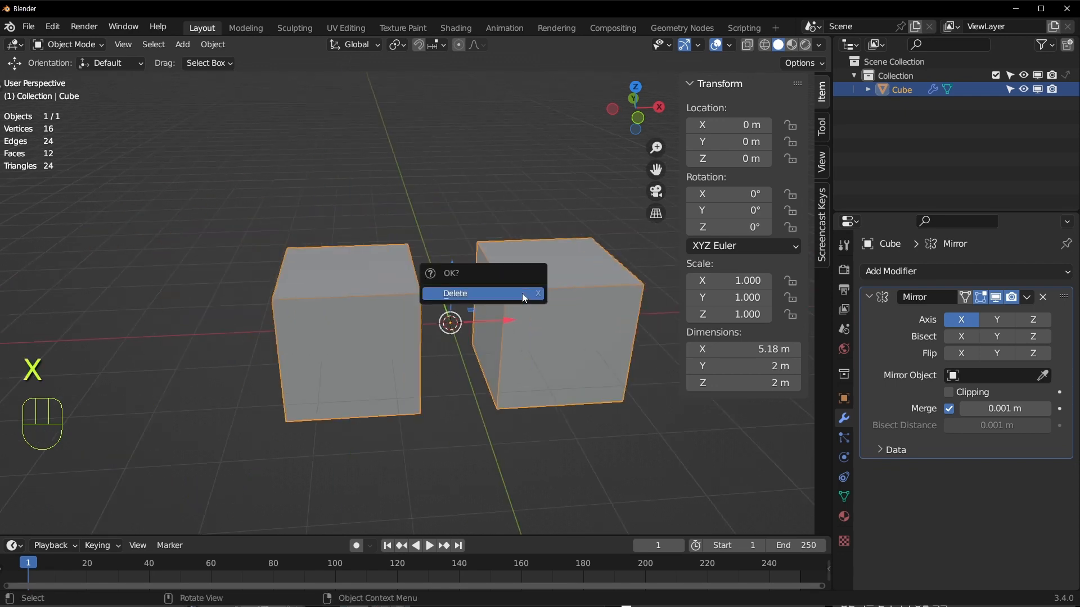
click(521, 293)
key(shift+a)
mouse_move(482, 156)
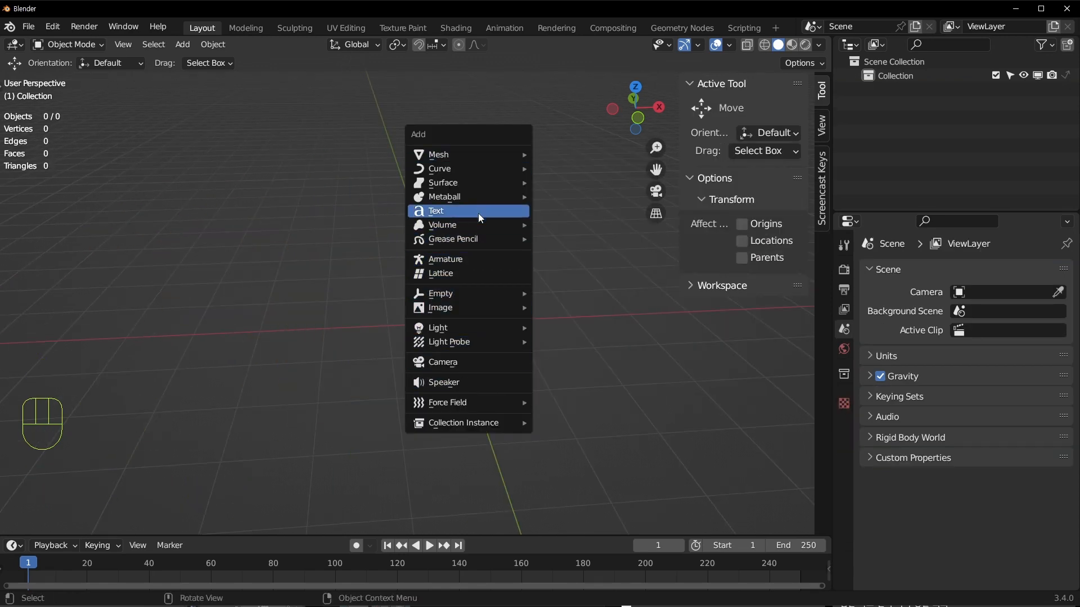
click(563, 289)
Prepare the monkey for editing in front view, using Edit Mode with X-ray and face selection.
middle_drag(524, 359, 487, 474)
key(KP_1)
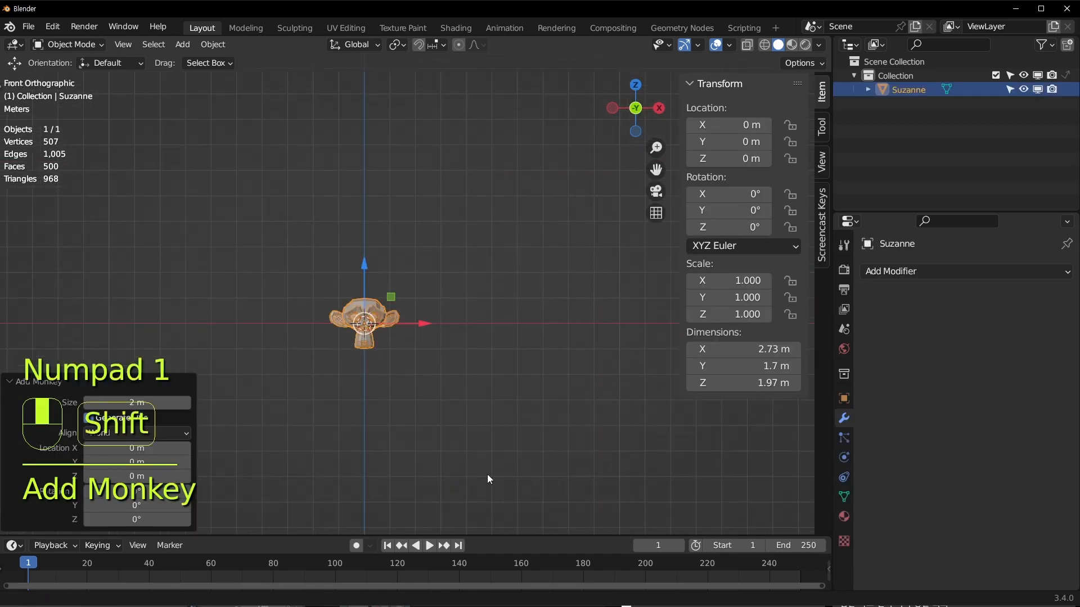
scroll(353, 376, up, 3)
shift+middle_drag(353, 376, 544, 329)
scroll(396, 375, up, 4)
key(Tab)
key(alt+z)
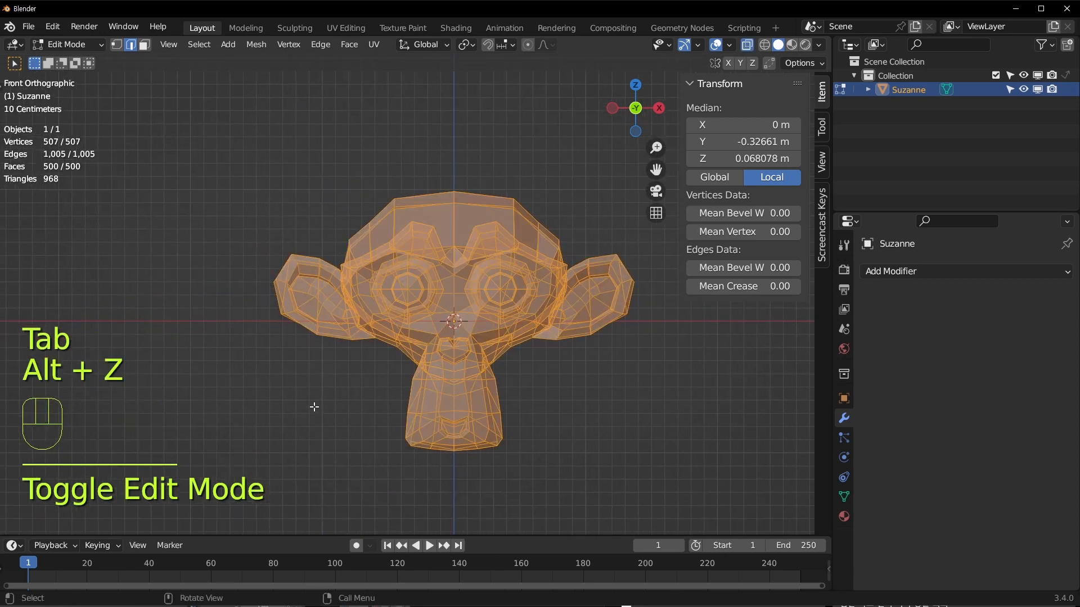
key(3)
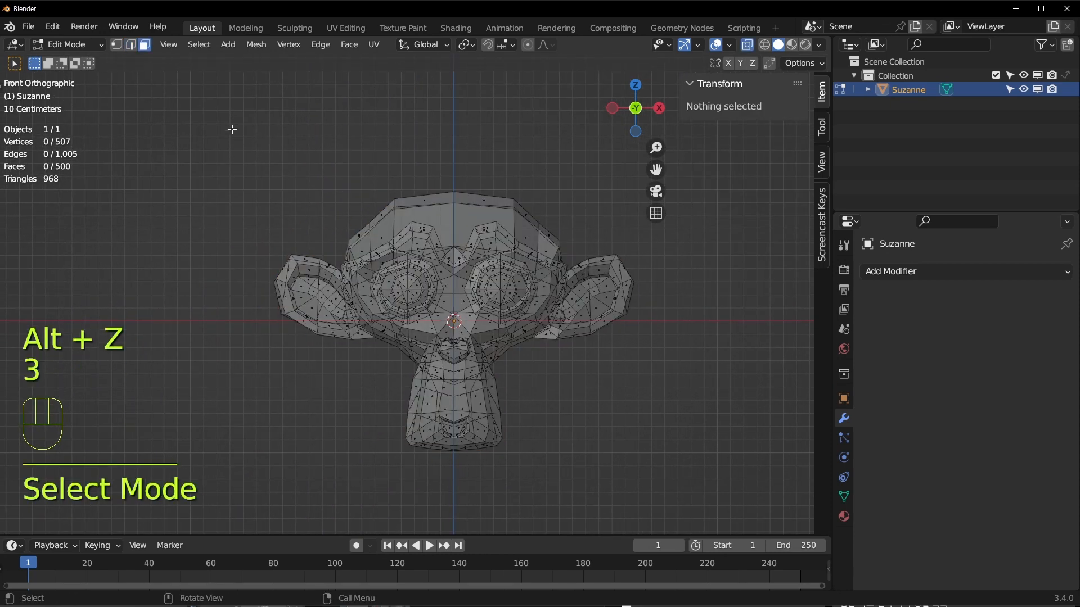
Box-select the faces of the monkey's negative-X half up to the centre line and delete them.
drag(195, 91, 453, 551)
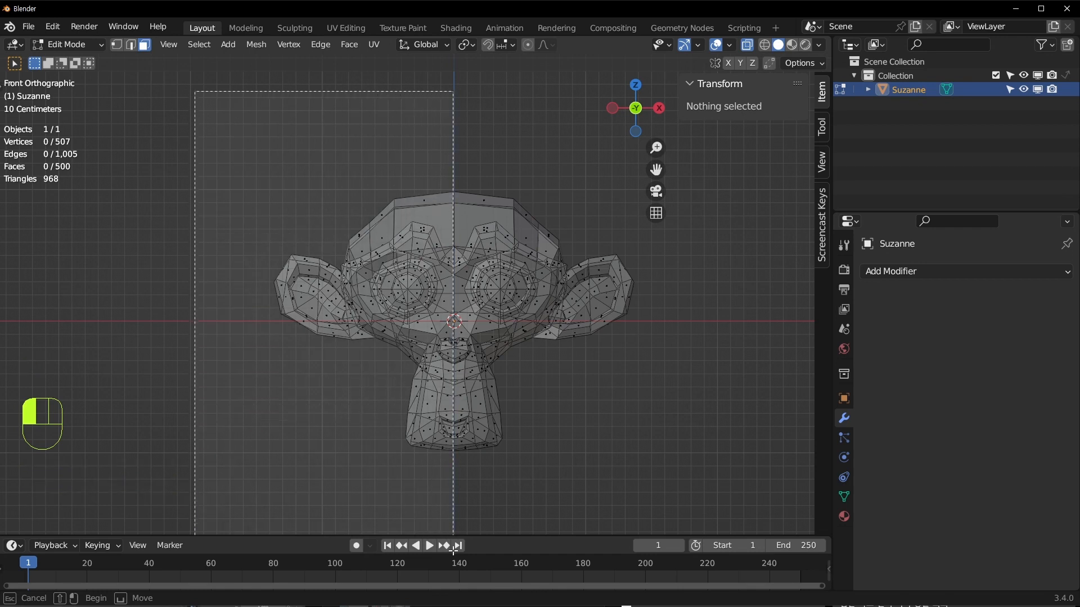
drag(453, 546, 453, 546)
key(x)
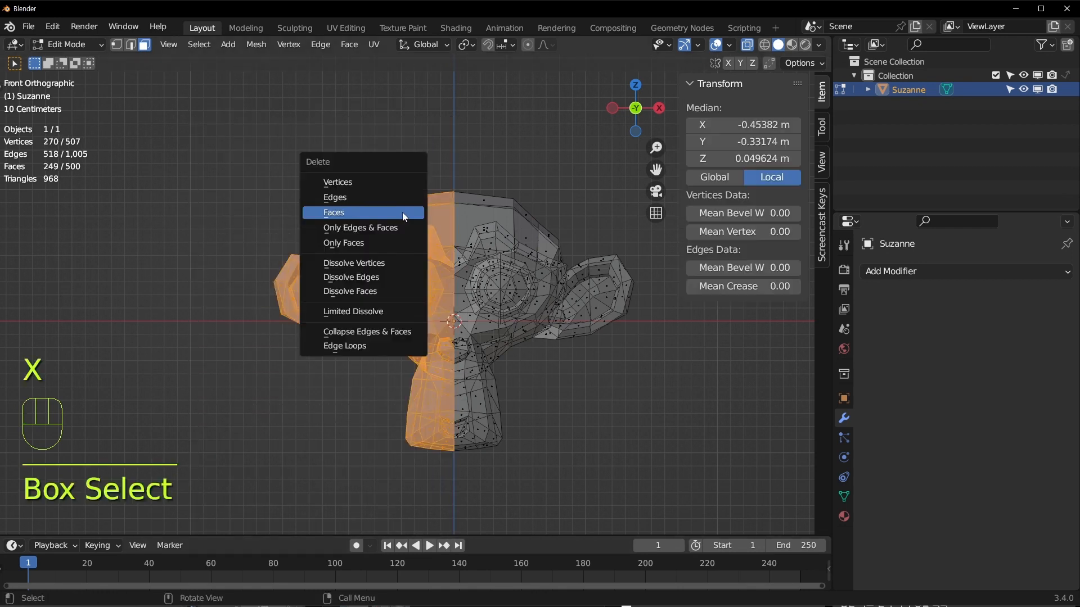
click(403, 211)
scroll(470, 378, up, 6)
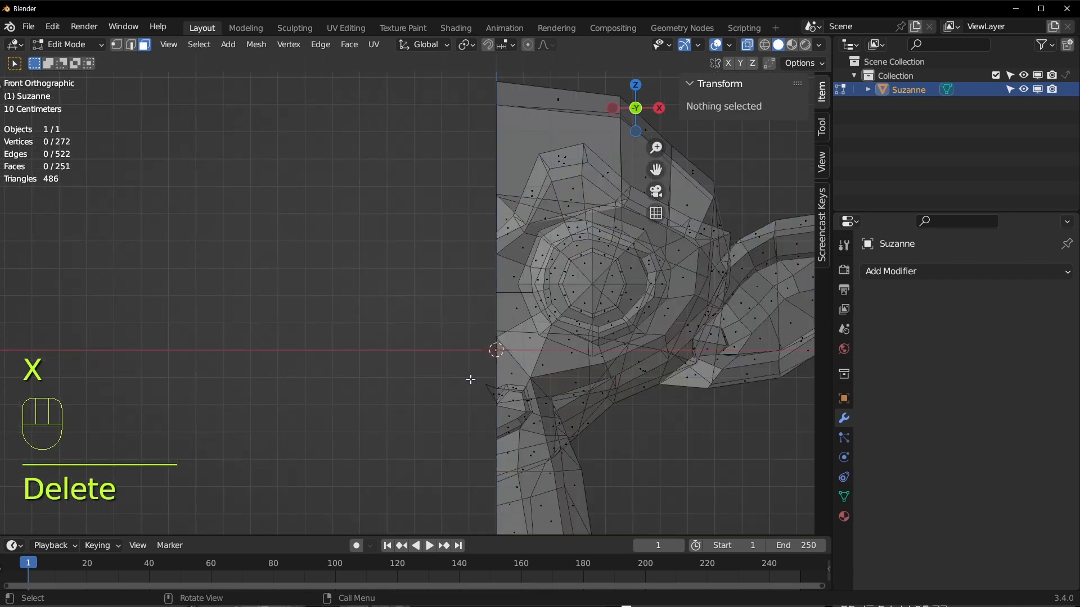
Delete the leftover face straddling the monkey's centre line, return to Object Mode and turn off X-ray.
drag(490, 392, 579, 498)
key(x)
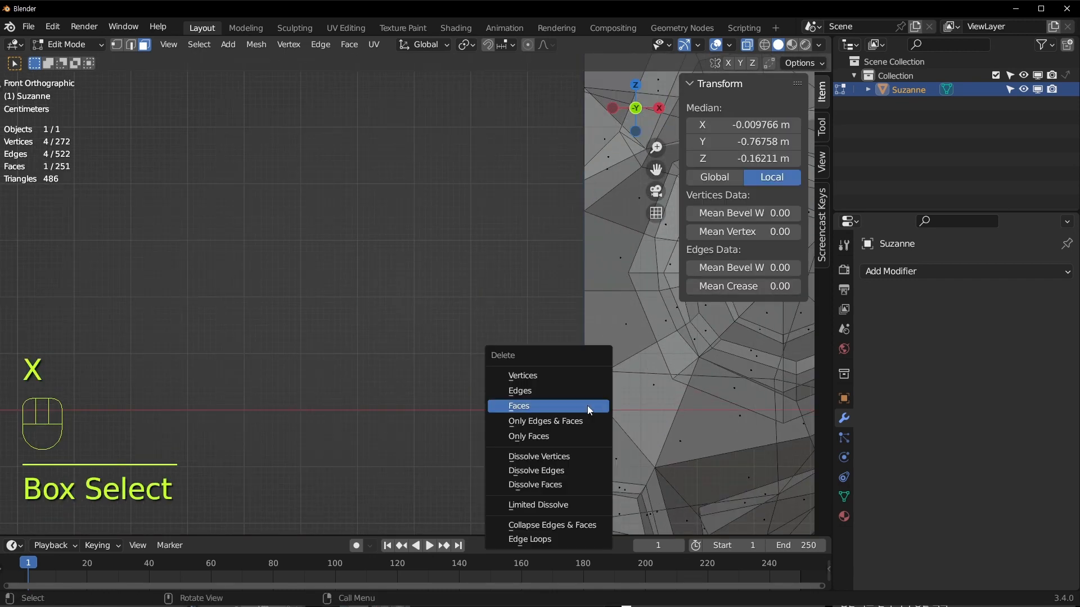
click(587, 406)
scroll(587, 406, down, 5)
shift+middle_drag(591, 338, 502, 297)
key(Tab)
middle_drag(457, 181, 481, 279)
key(alt+z)
Add a Mirror modifier to the half monkey head.
key(KP_Decimal)
middle_drag(477, 356, 454, 316)
middle_drag(291, 292, 477, 313)
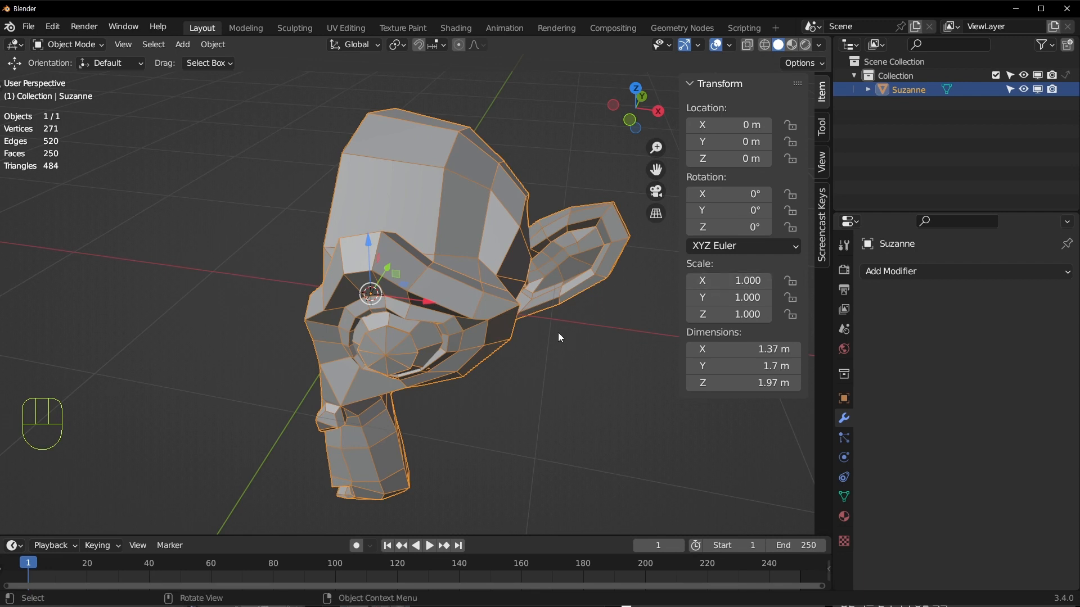
middle_drag(553, 337, 435, 325)
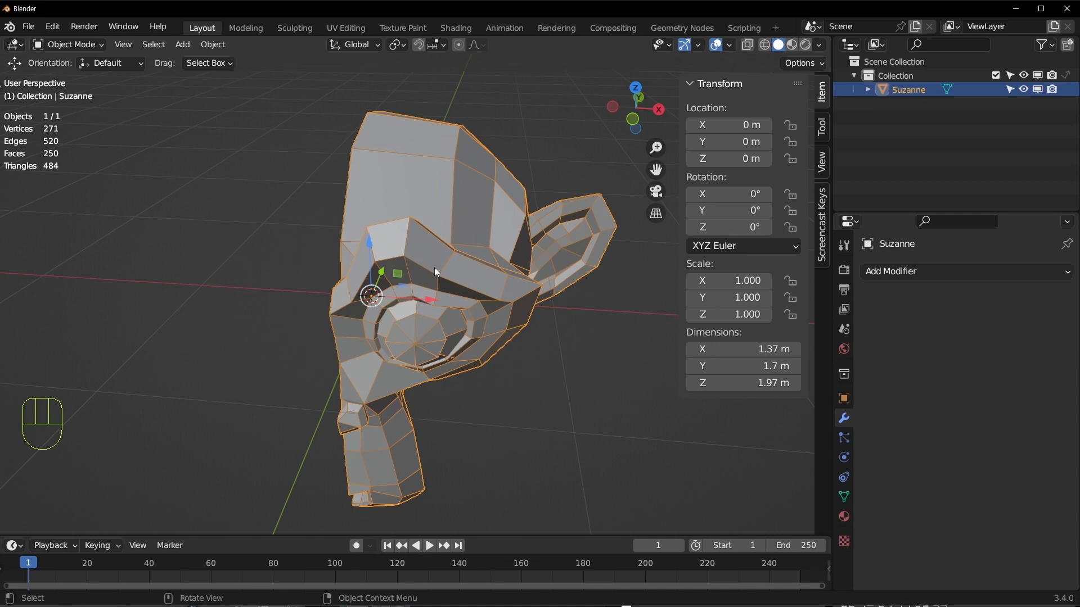
middle_drag(434, 268, 400, 290)
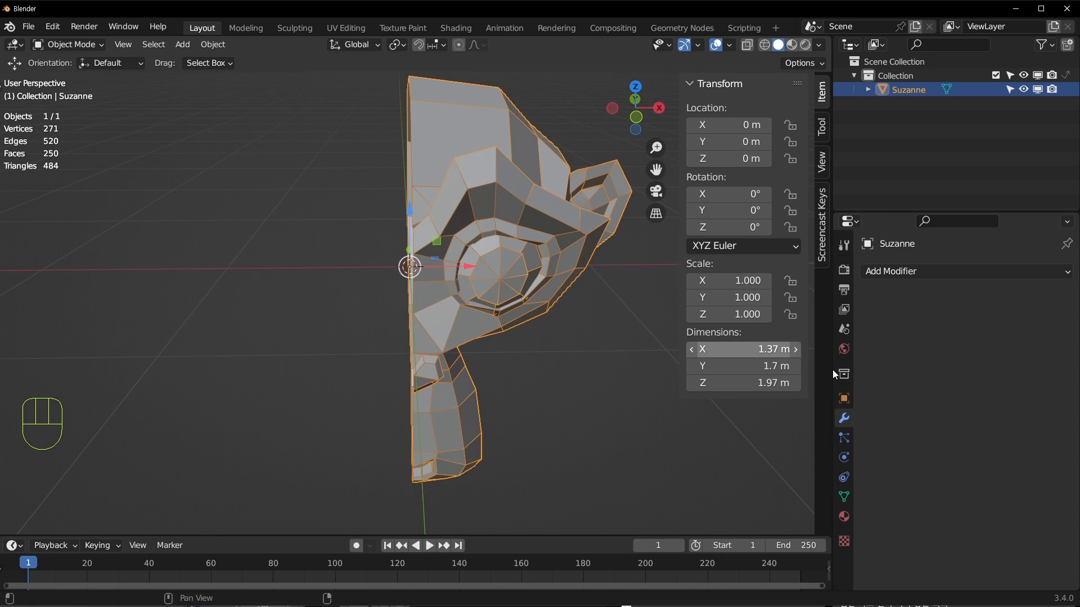
click(993, 271)
click(796, 446)
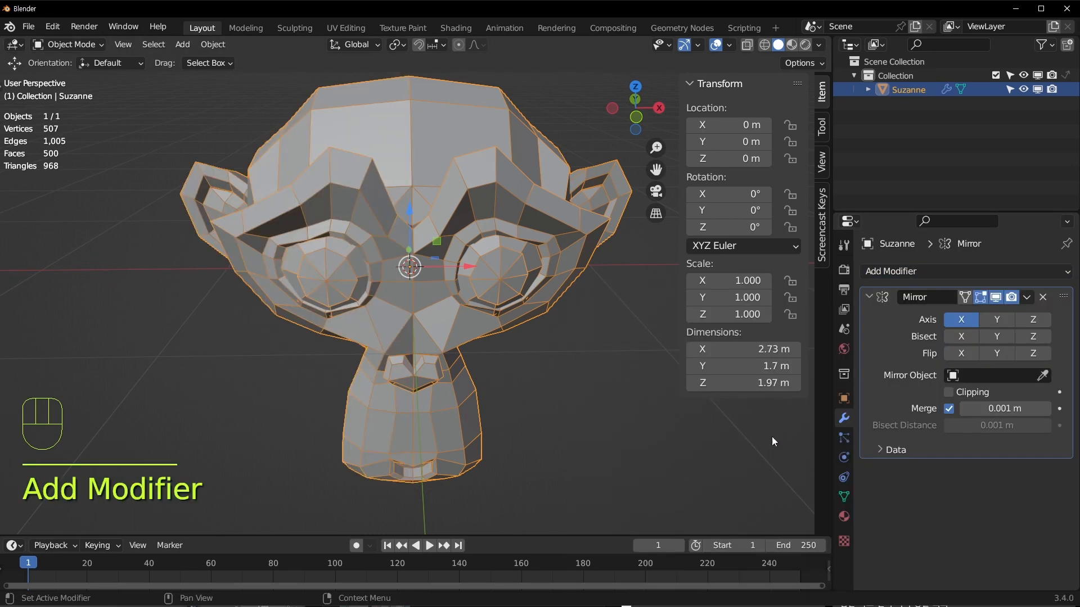
Try moving a single vertex on the upper forehead in Edit Mode with vertex selection, and undo the move.
middle_drag(607, 393, 494, 173)
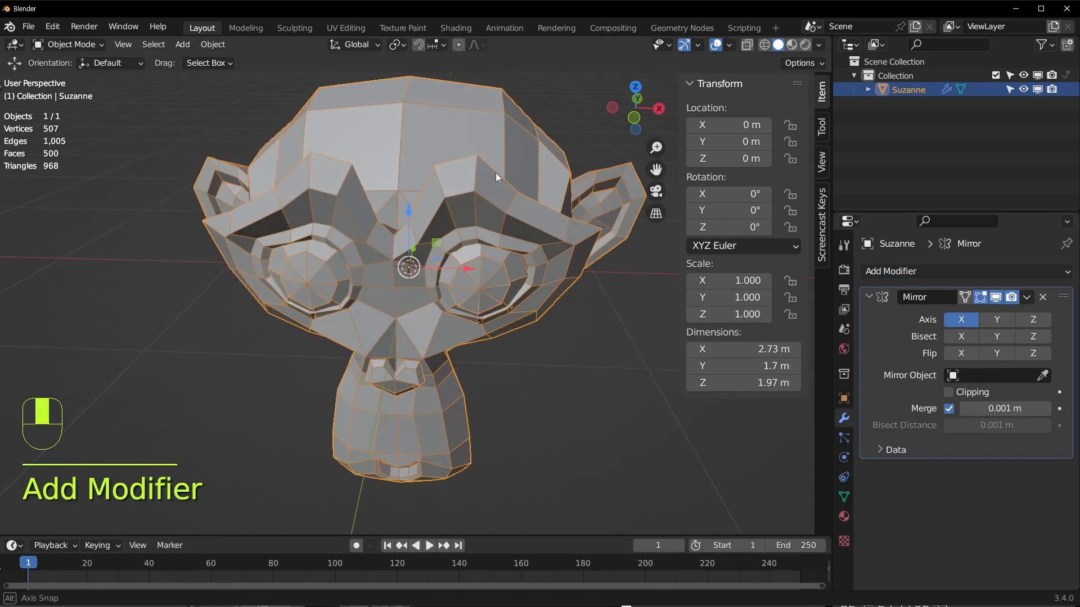
key(Tab)
key(1)
click(500, 103)
key(g)
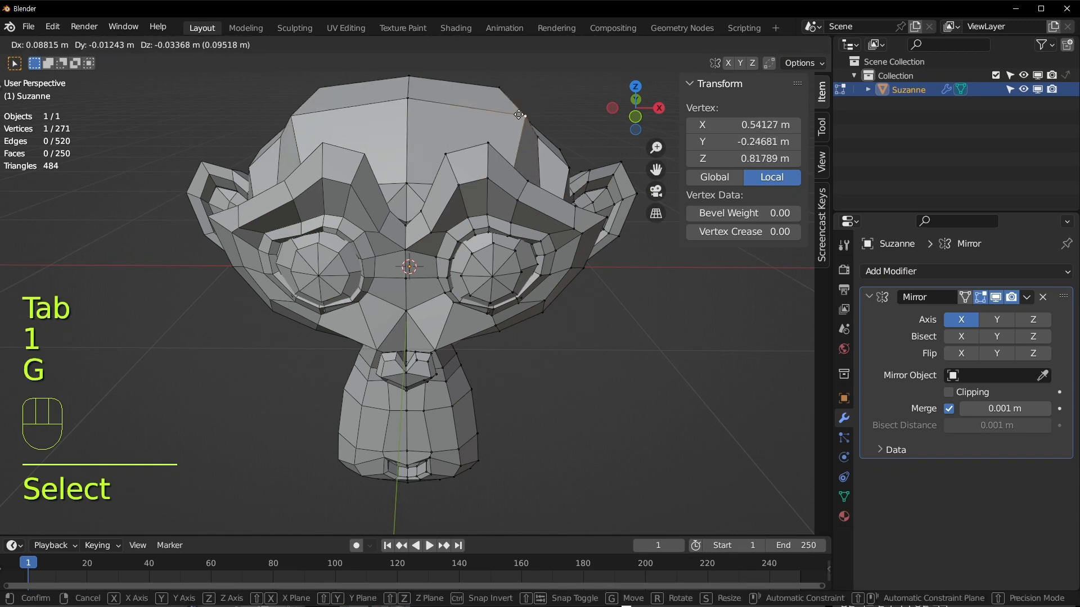
click(542, 92)
key(ctrl+z)
Extrude the face on the upper side of the monkey's positive-X half outward by about 0.37 m.
scroll(503, 176, up, 4)
key(3)
click(502, 176)
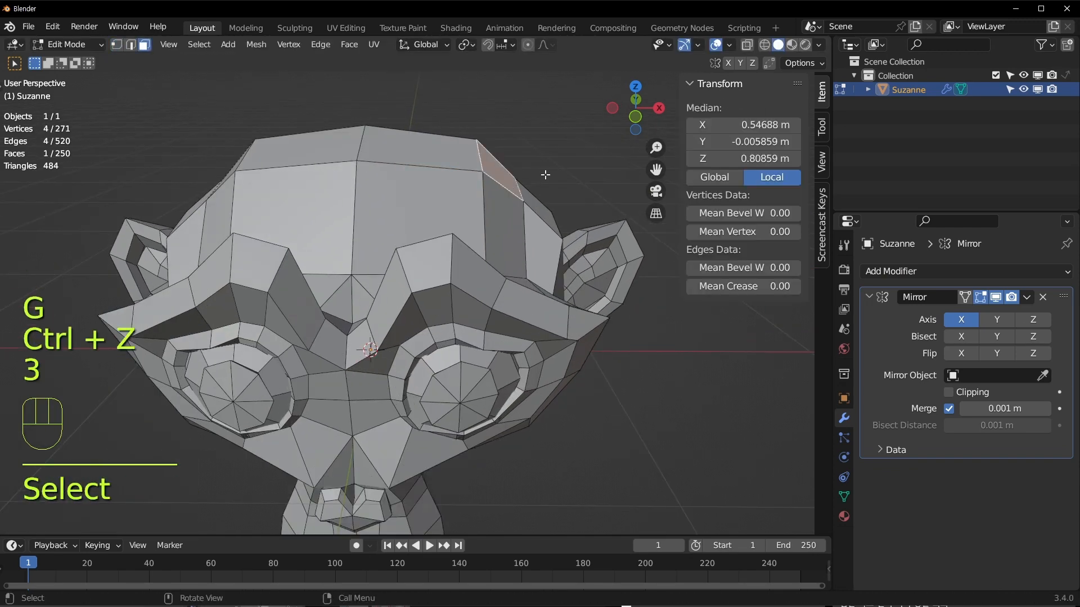
middle_drag(545, 174, 517, 201)
key(e)
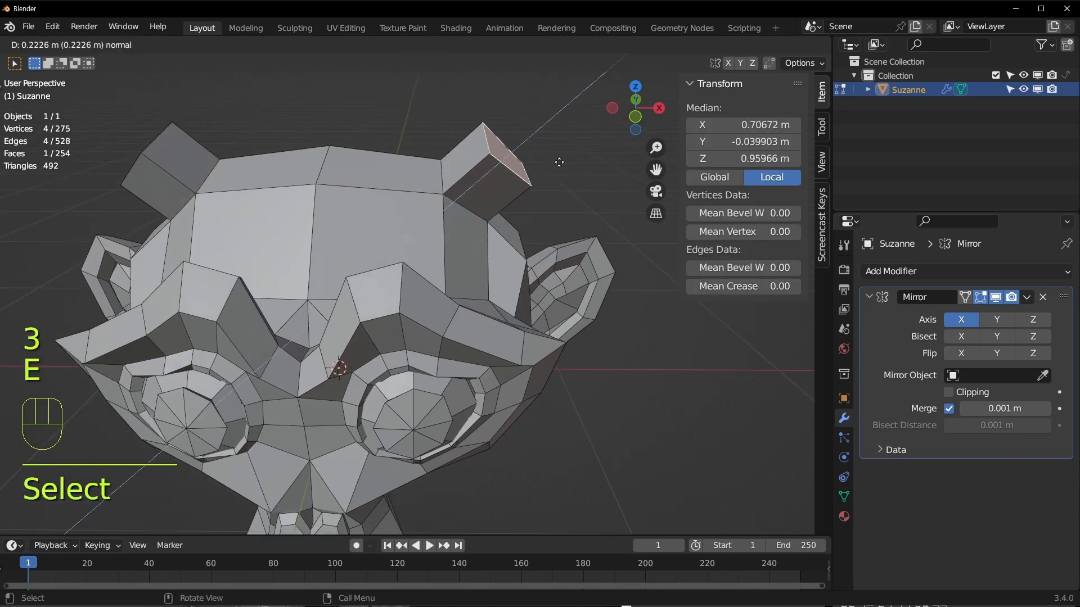
click(577, 121)
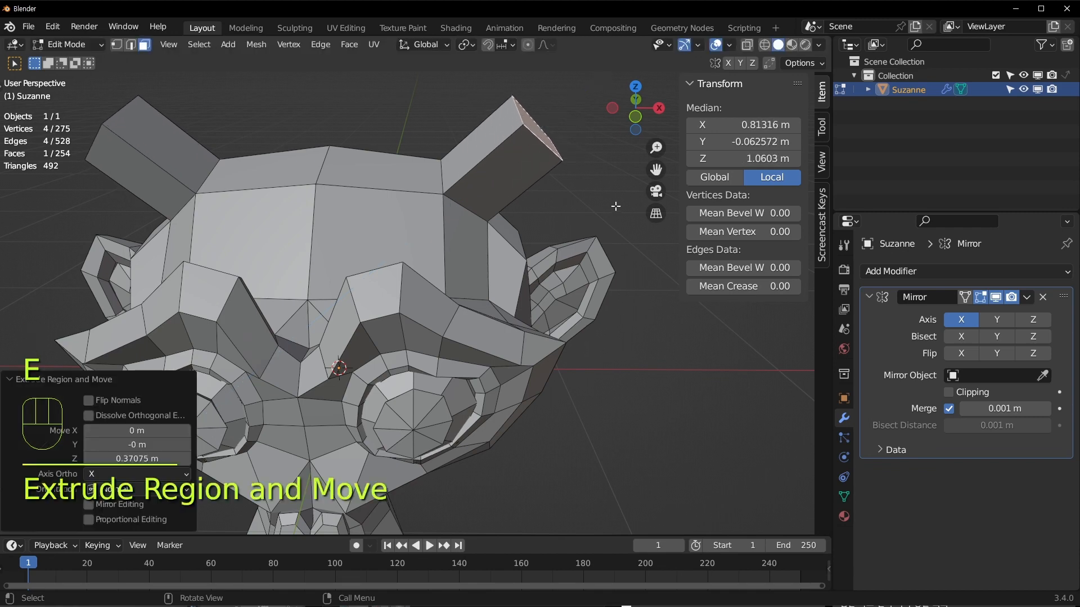
Scale the extruded end face to about 0.49 and move it back toward the head to form a short tapered horn.
key(s)
click(541, 169)
key(g)
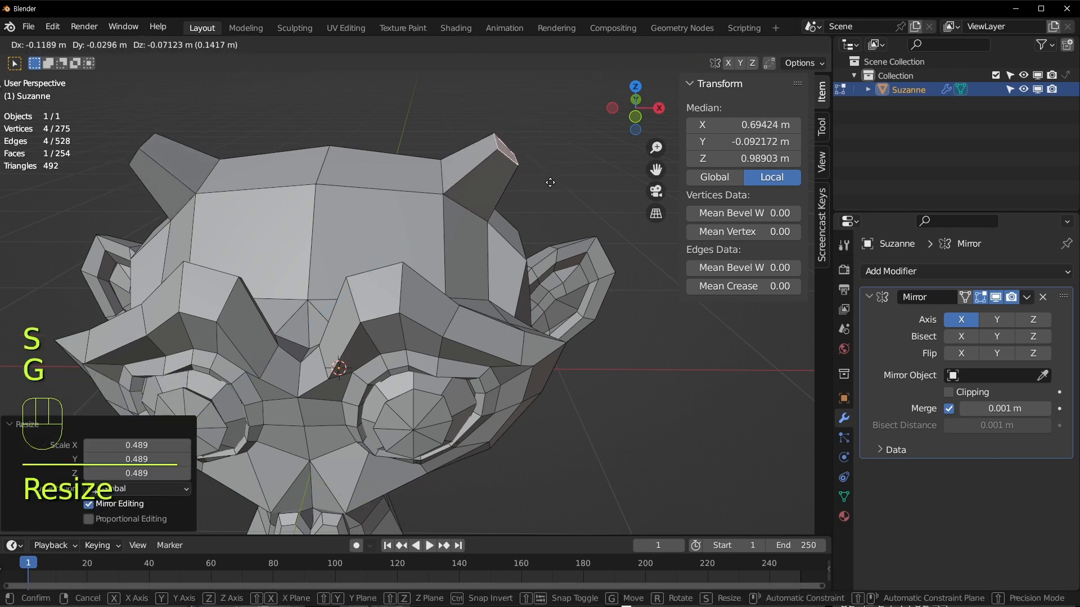
click(523, 163)
Try moving the centre-line vertex on top of the head away from the mirror plane, and undo the move.
middle_drag(523, 163, 405, 206)
key(1)
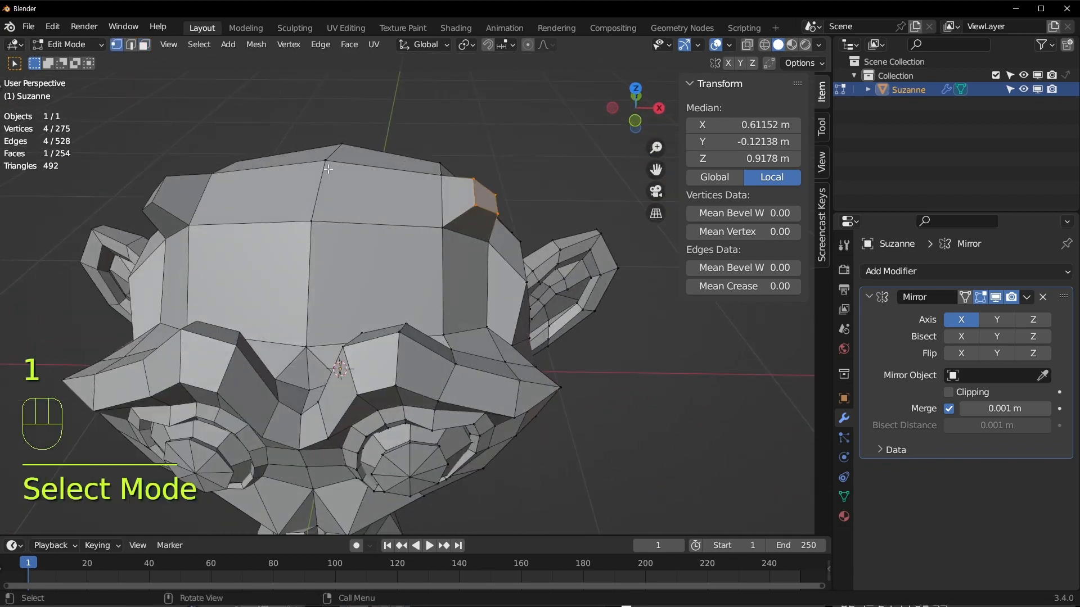
click(326, 164)
scroll(337, 169, up, 5)
key(g)
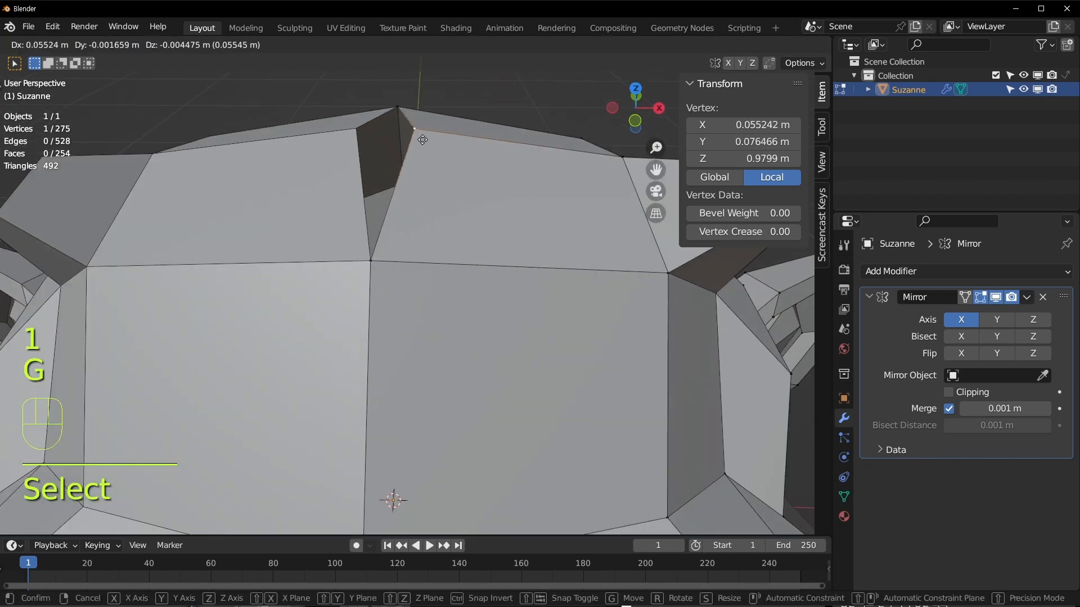
click(439, 148)
key(ctrl+z)
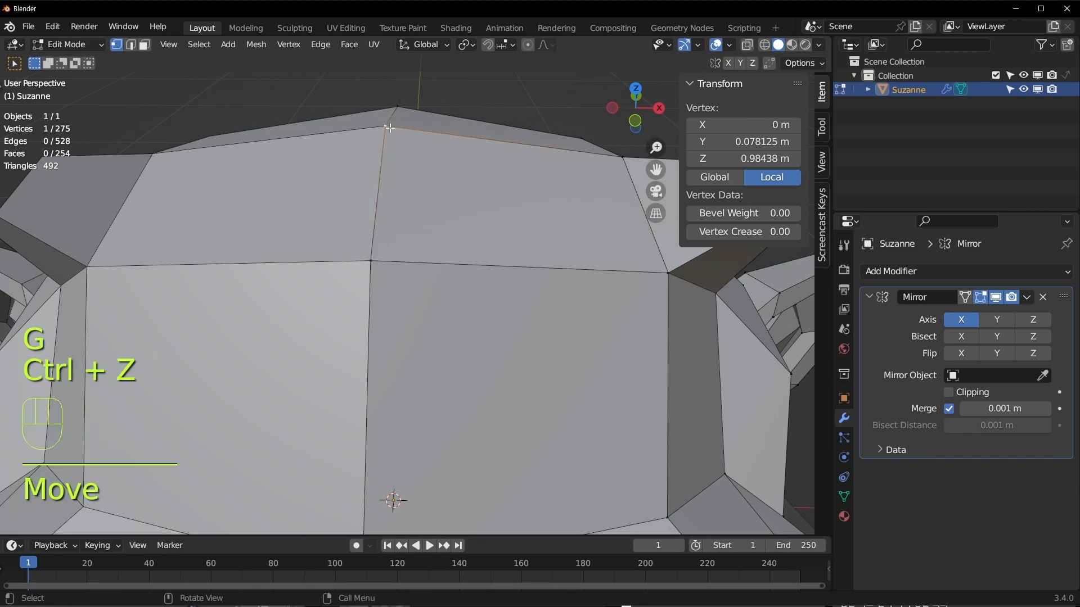
Move the top centre-line vertex about 0.12 m along X, and set its X coordinate back to 0 m.
key(g)
click(488, 125)
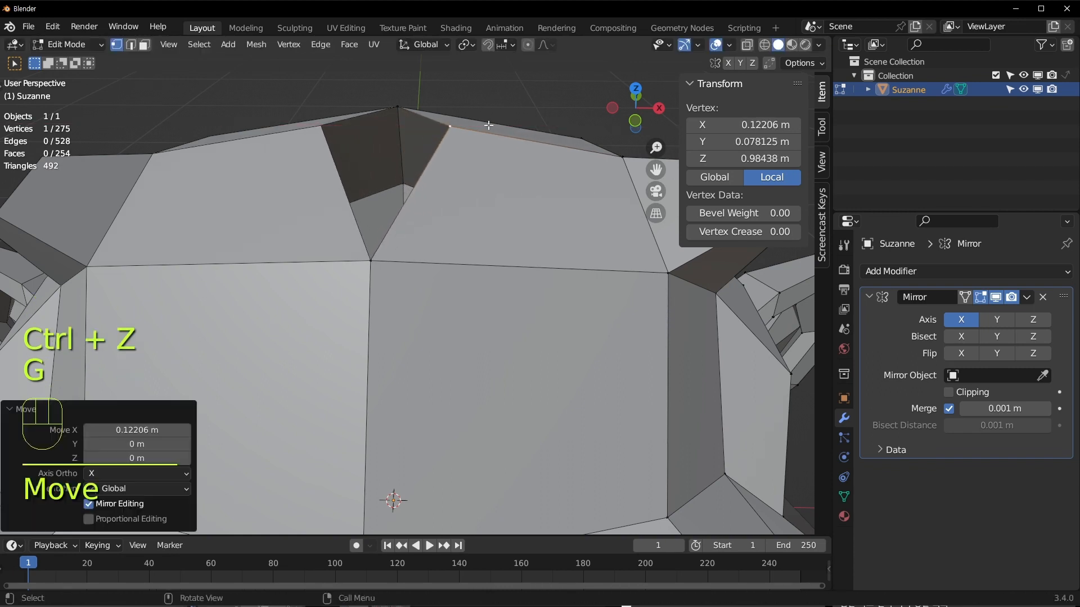
click(741, 125)
text(0)
key(Return)
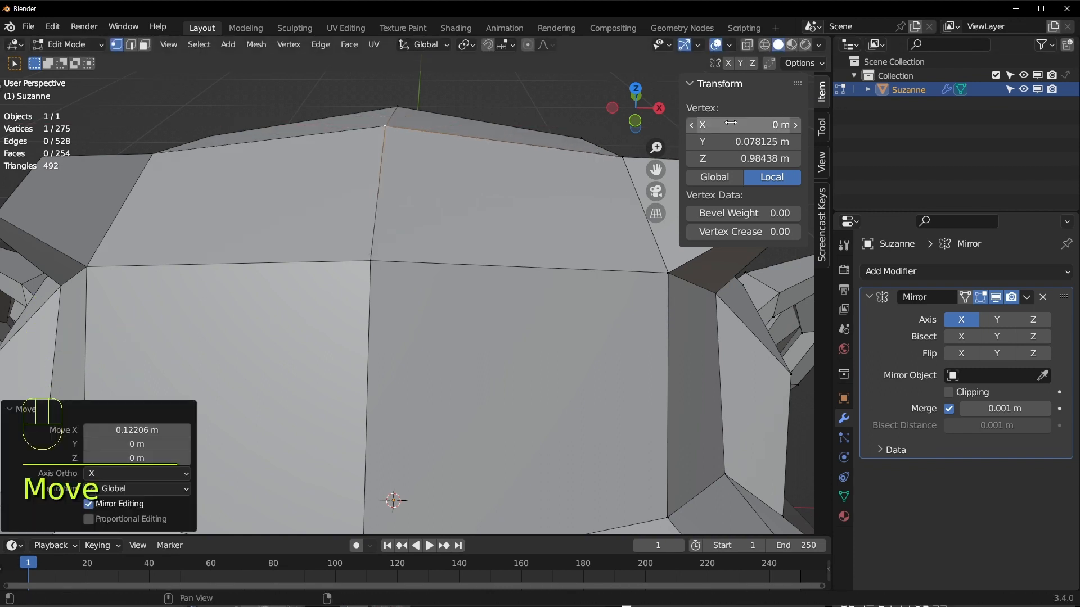
Leave Edit Mode and compare the monkey with the Mirror modifier's viewport display switched off and back on.
scroll(572, 364, down, 5)
key(Tab)
middle_drag(477, 381, 461, 392)
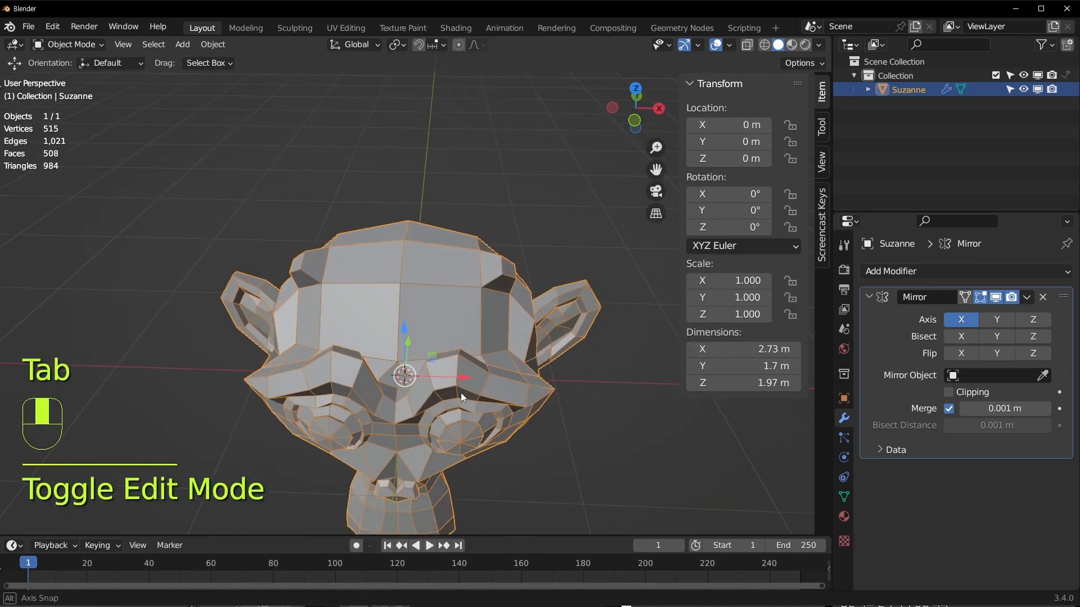
click(996, 298)
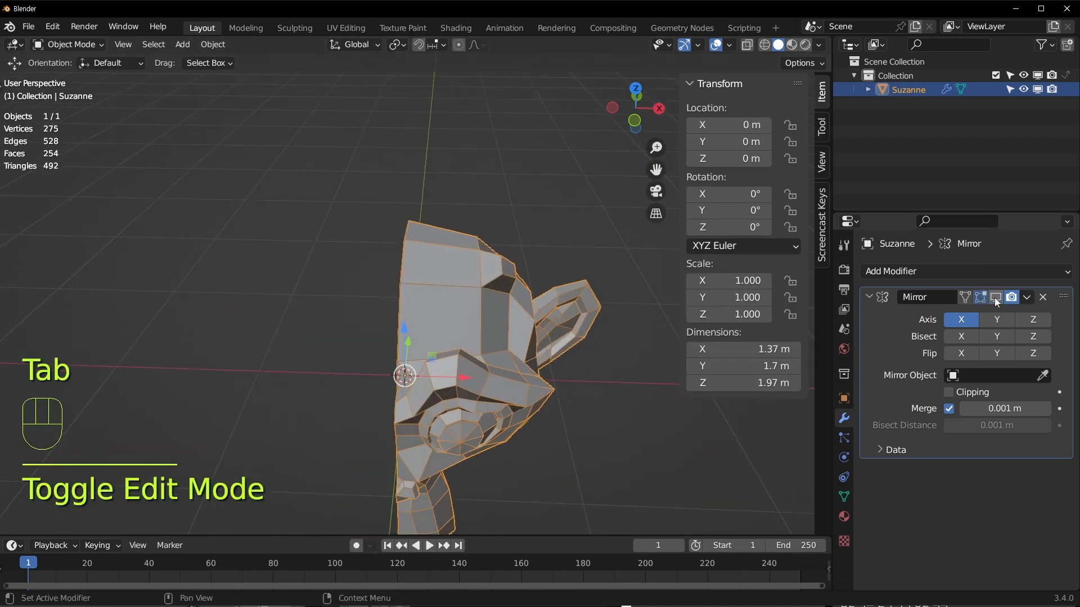
click(994, 298)
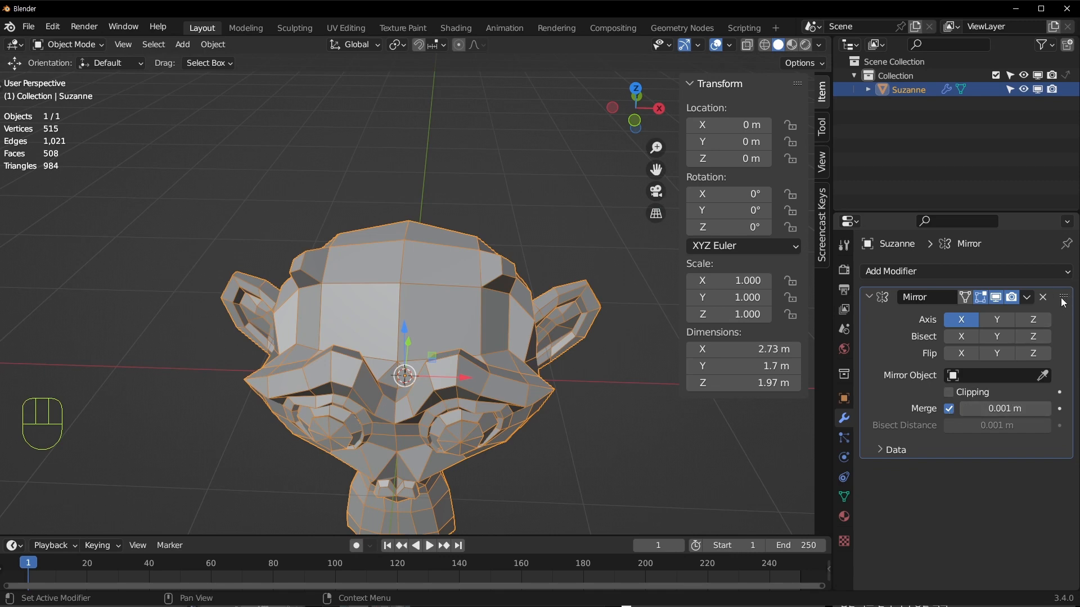
Toggle the Mirror modifier's X, Y and Z axes in turn, leaving only X enabled.
middle_drag(393, 366, 540, 354)
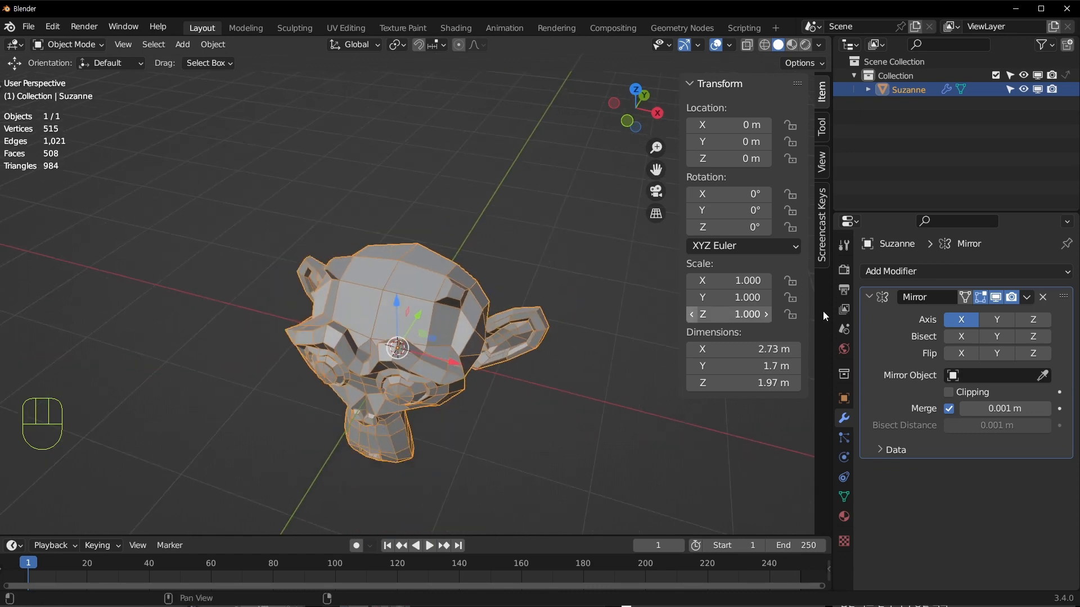
click(960, 321)
click(960, 321)
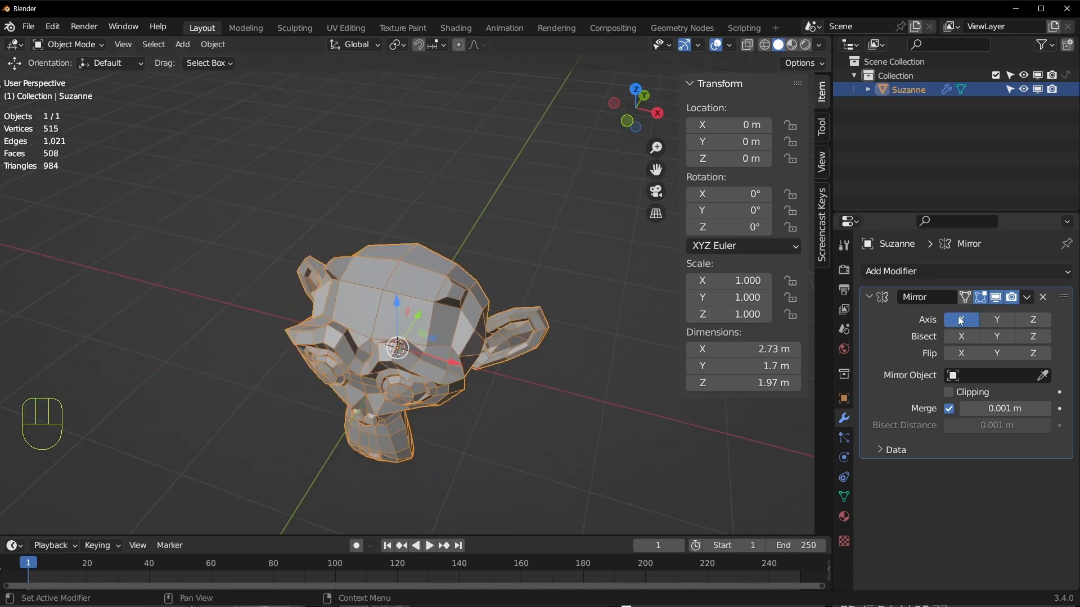
click(996, 319)
click(994, 319)
click(995, 318)
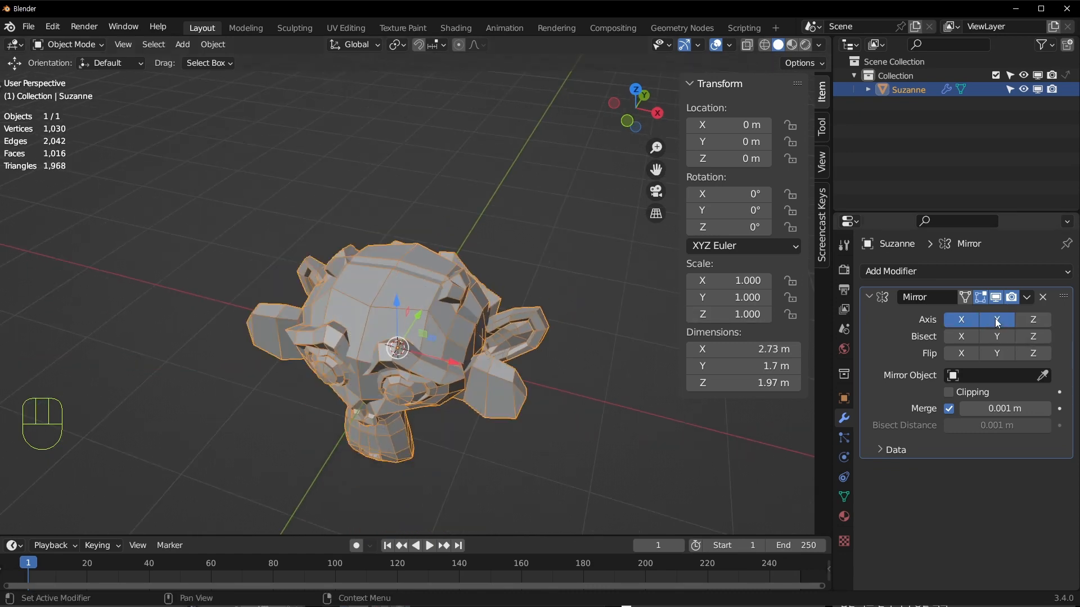
click(994, 318)
click(1033, 321)
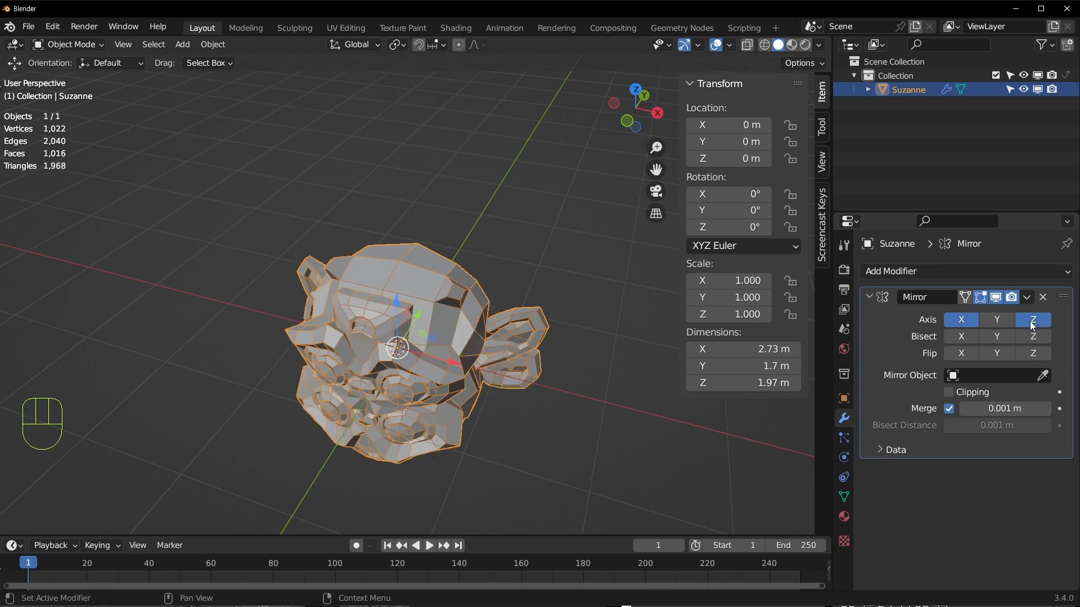
click(1033, 320)
Apply the Mirror modifier to the monkey head.
middle_drag(576, 475, 557, 472)
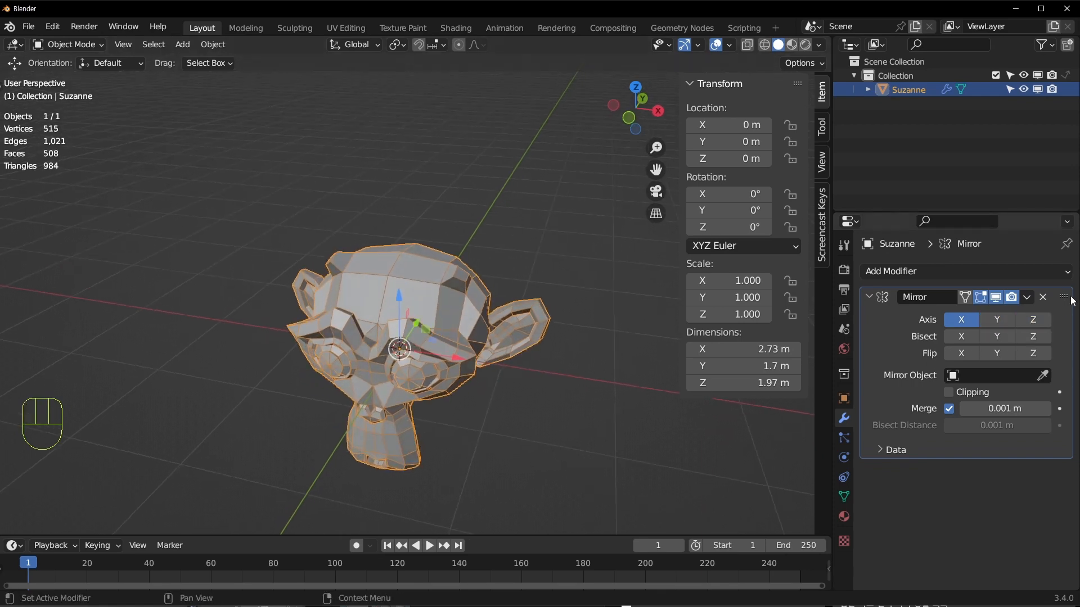
key(ctrl+a)
Try moving a centre-line vertex on the forehead of the full mesh in Edit Mode, and undo the move.
scroll(394, 337, up, 3)
key(Tab)
key(1)
click(363, 255)
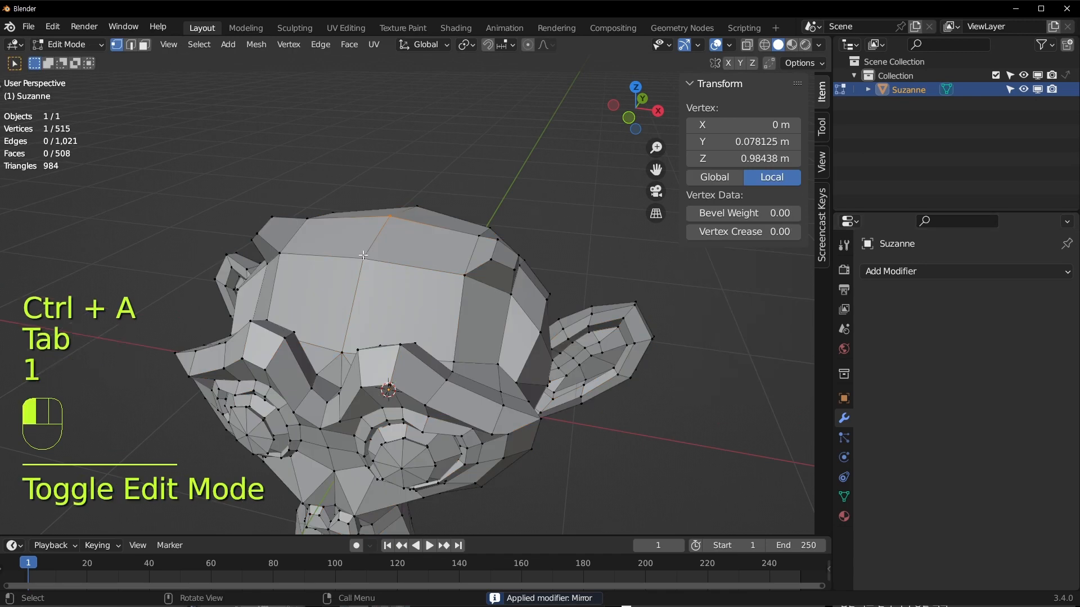
key(g)
key(ctrl+z)
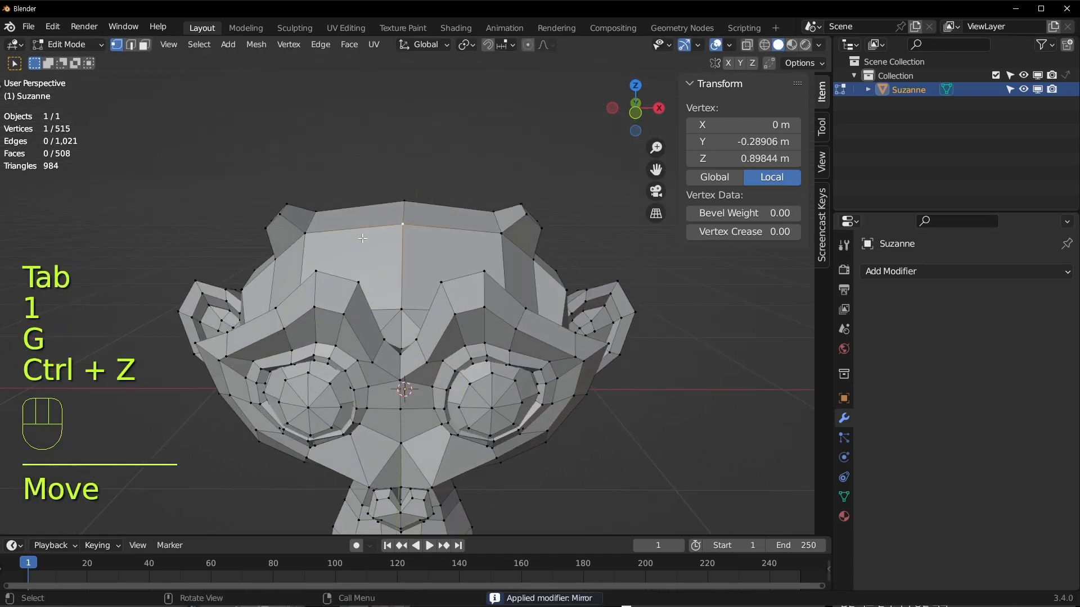
Inspect the full monkey head in Object Mode and open the choice of modifiers to add to it.
scroll(380, 348, down, 3)
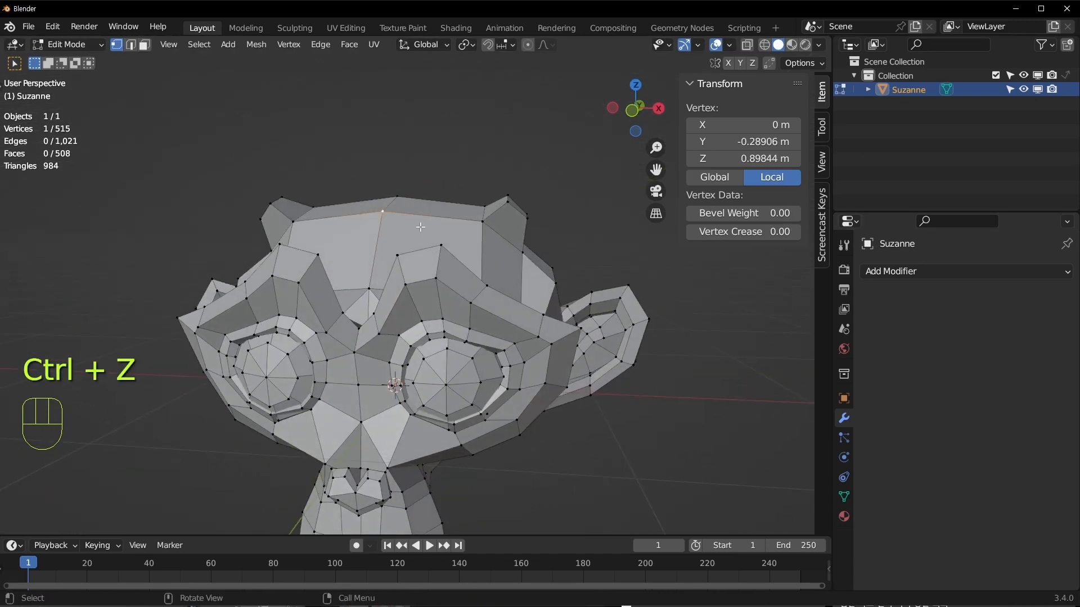
scroll(381, 331, up, 3)
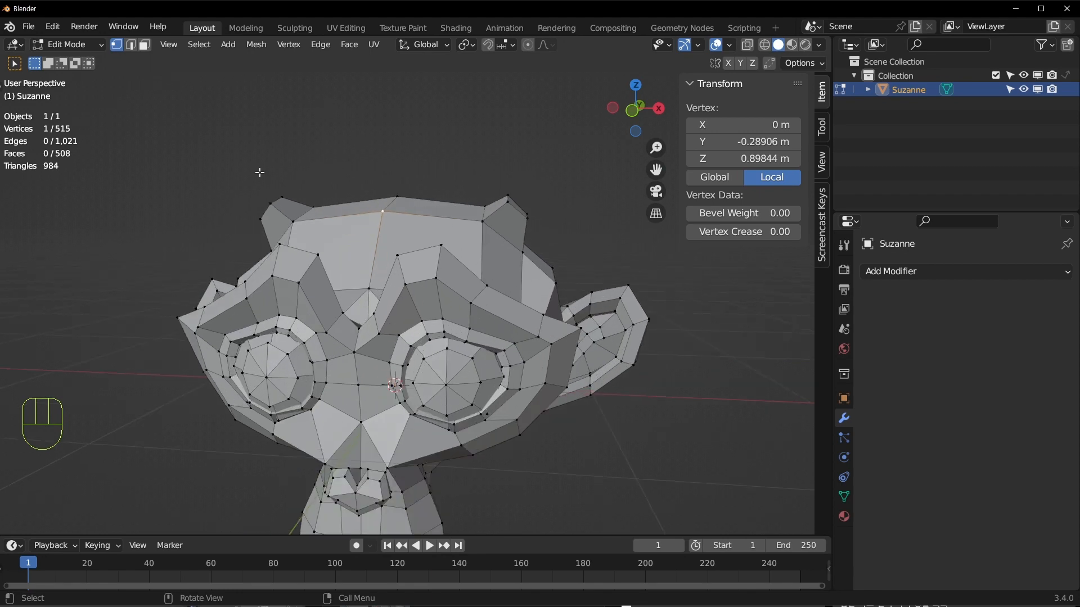
middle_drag(260, 172, 591, 348)
key(Tab)
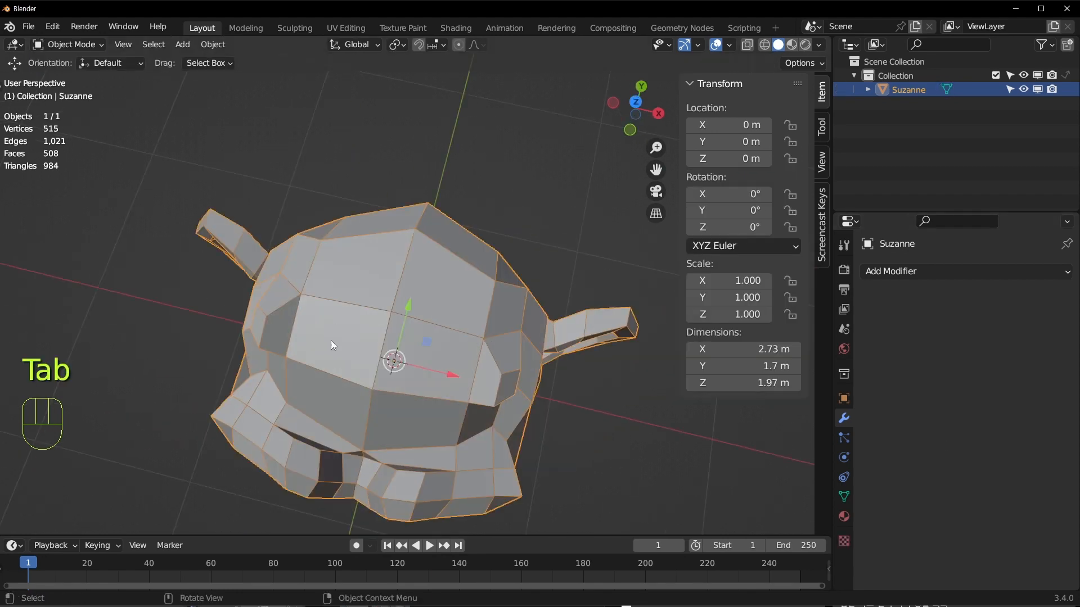
middle_drag(331, 340, 437, 303)
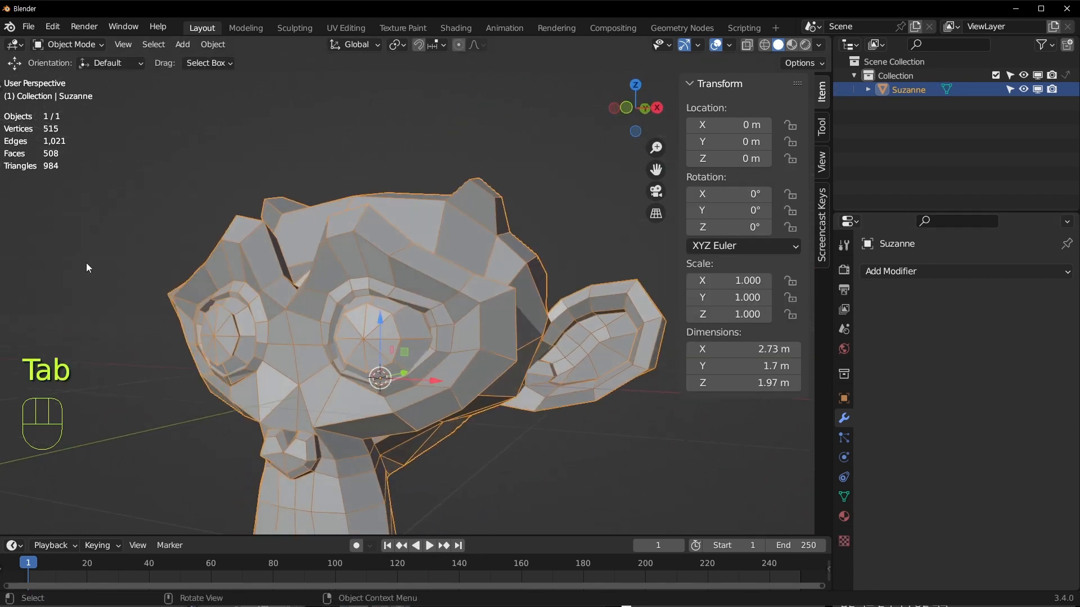
middle_drag(270, 279, 311, 367)
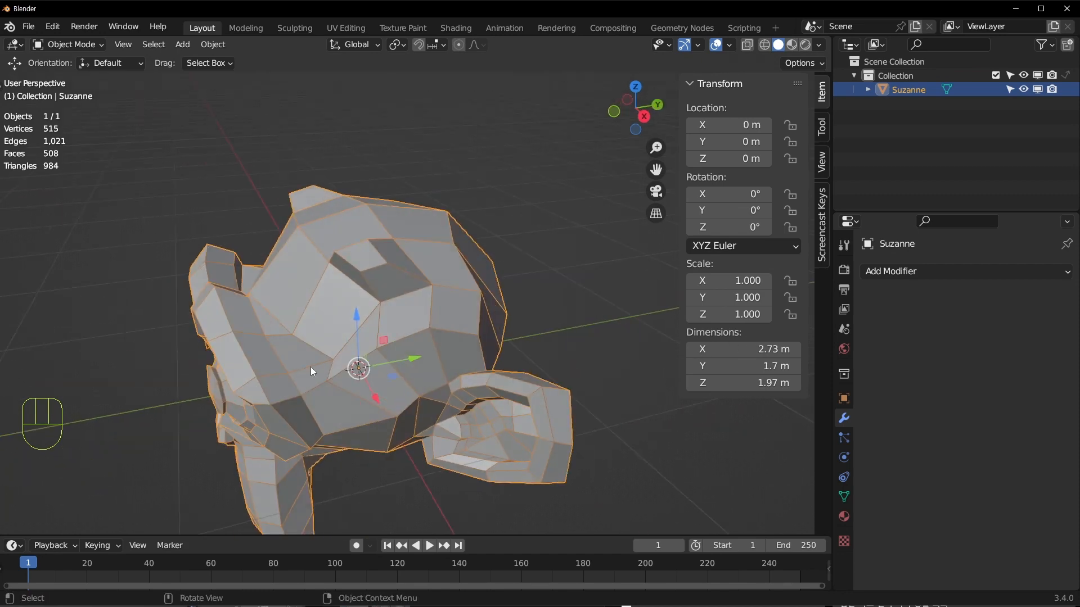
middle_drag(437, 364, 496, 362)
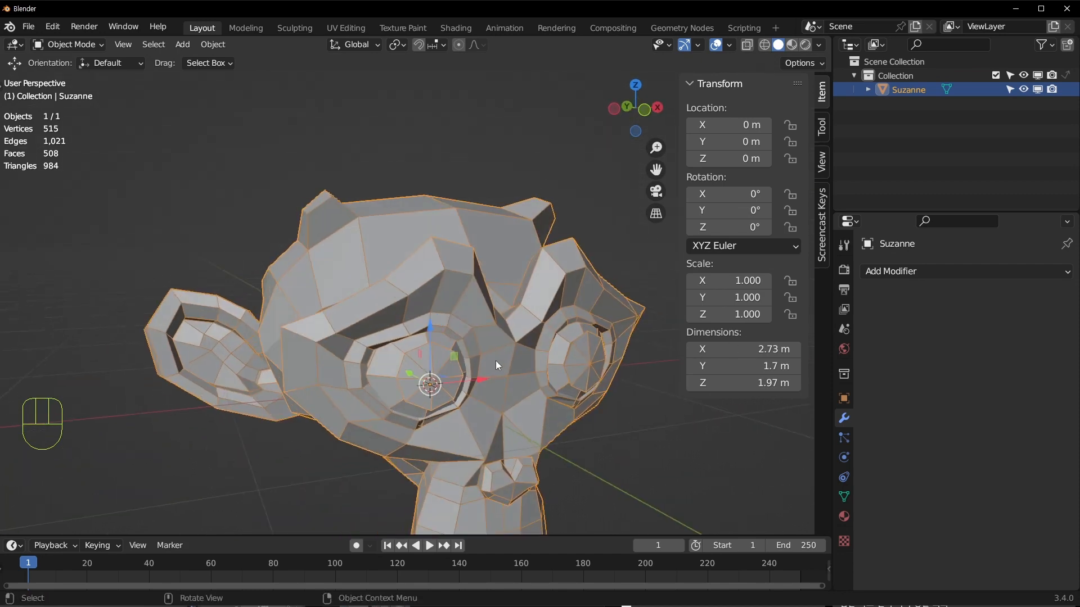
click(995, 271)
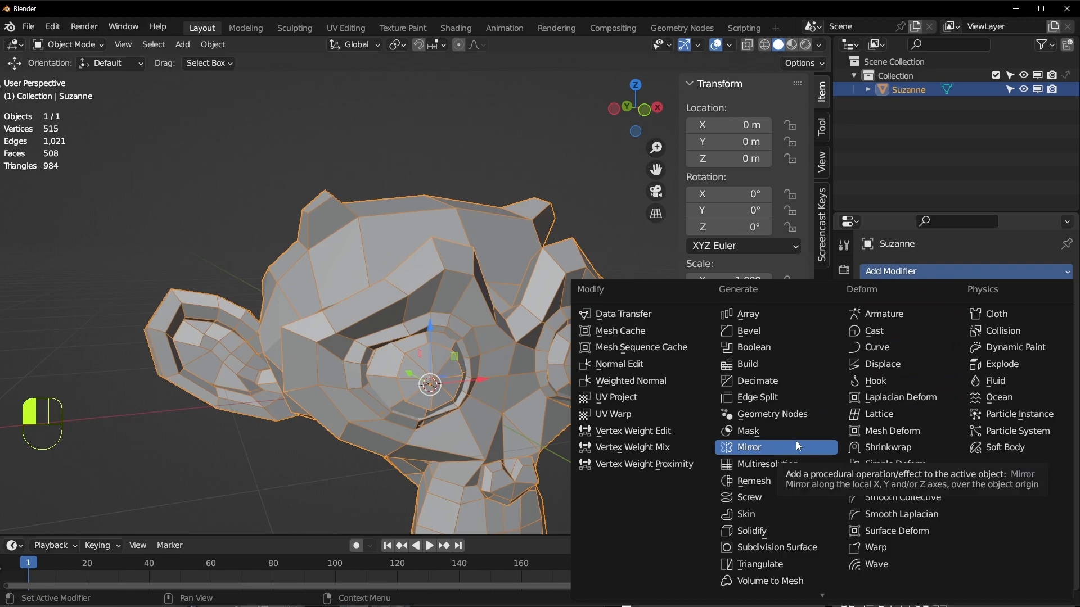